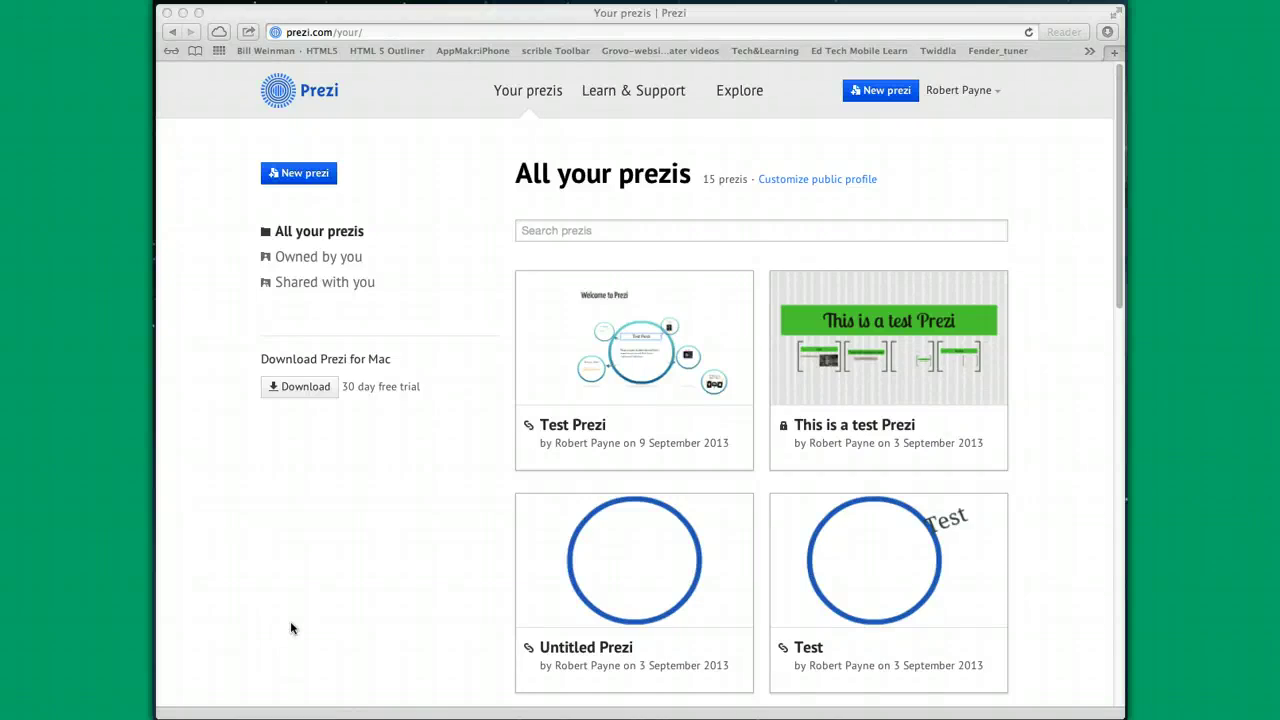
{"action": "left_click", "coordinate": [366, 547]}
{"action": "left_click", "coordinate": [367, 545]}
{"action": "left_click", "coordinate": [395, 530]}
{"action": "left_click", "coordinate": [450, 481]}
{"action": "left_click", "coordinate": [452, 442]}
{"action": "left_click", "coordinate": [1117, 290]}
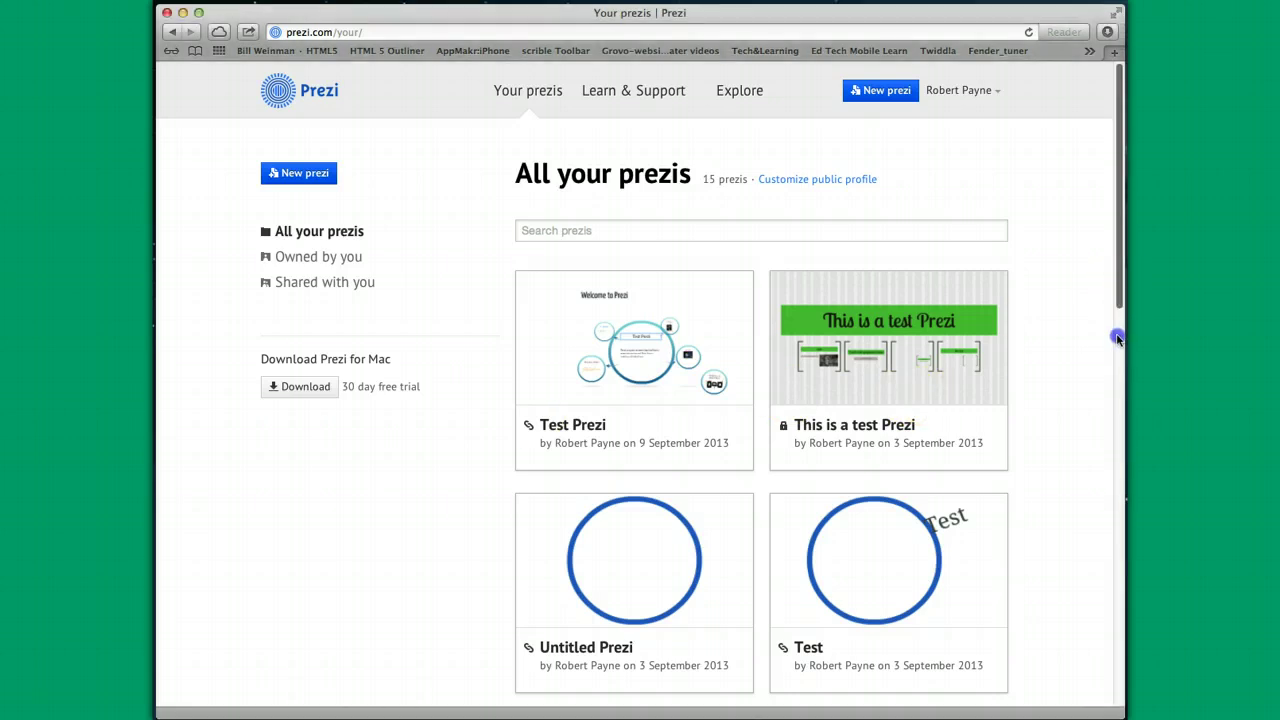
- Open the Test Prezi presentation in a new tab to view its page and overview
{"action": "mouse_move", "coordinate": [655, 370]}
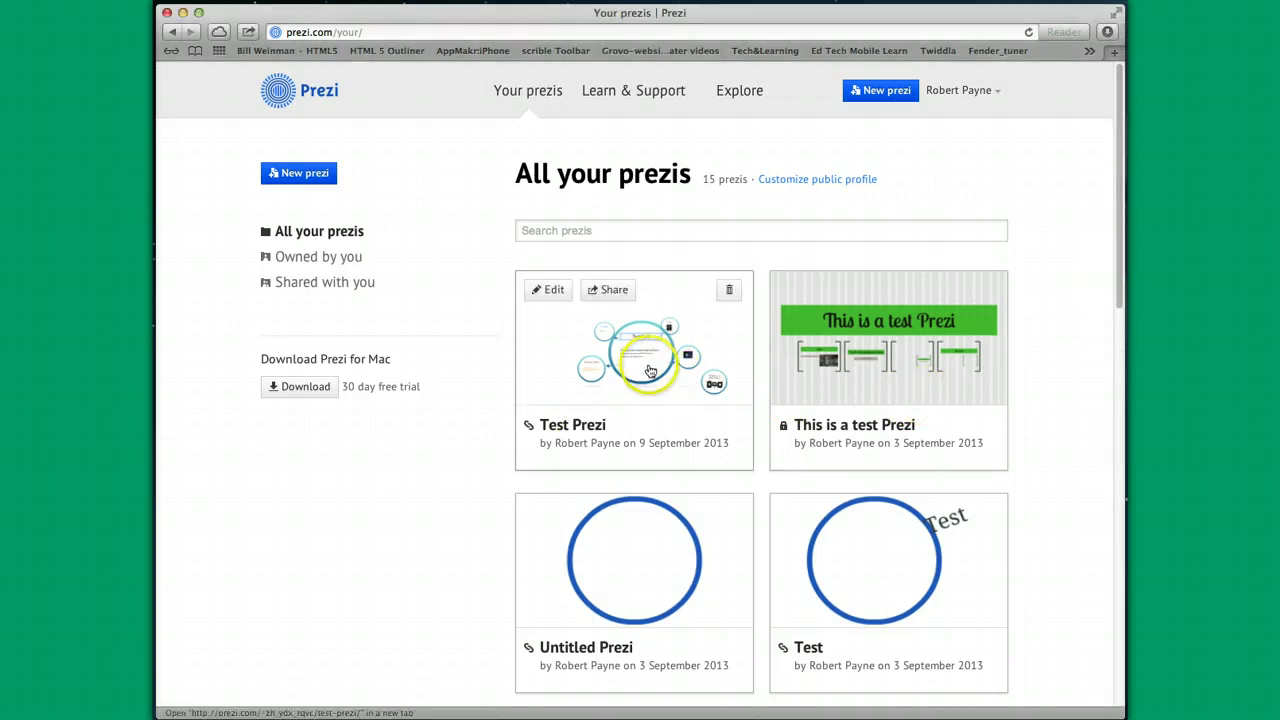
{"action": "left_click", "coordinate": [650, 371], "text": "super"}
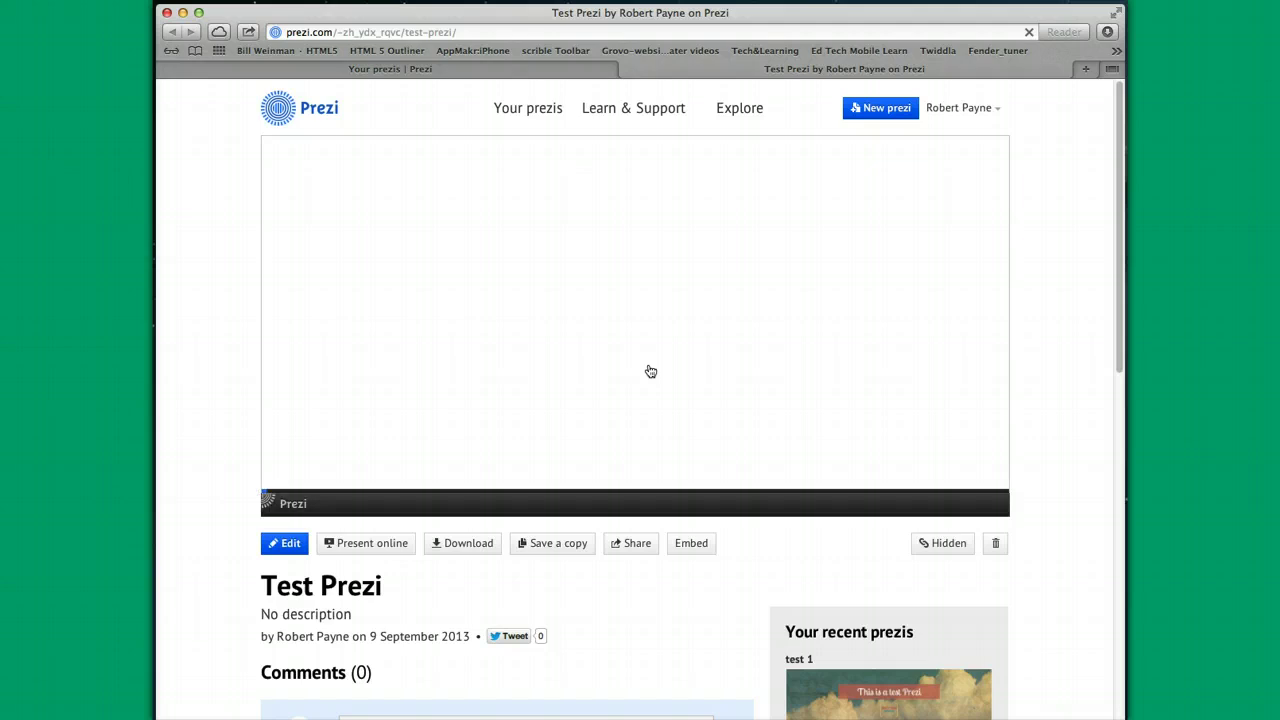
{"action": "left_click", "coordinate": [657, 368]}
{"action": "scroll", "coordinate": [657, 368], "scroll_direction": "down", "scroll_amount": 5}
{"action": "scroll", "coordinate": [658, 368], "scroll_direction": "up", "scroll_amount": 5}
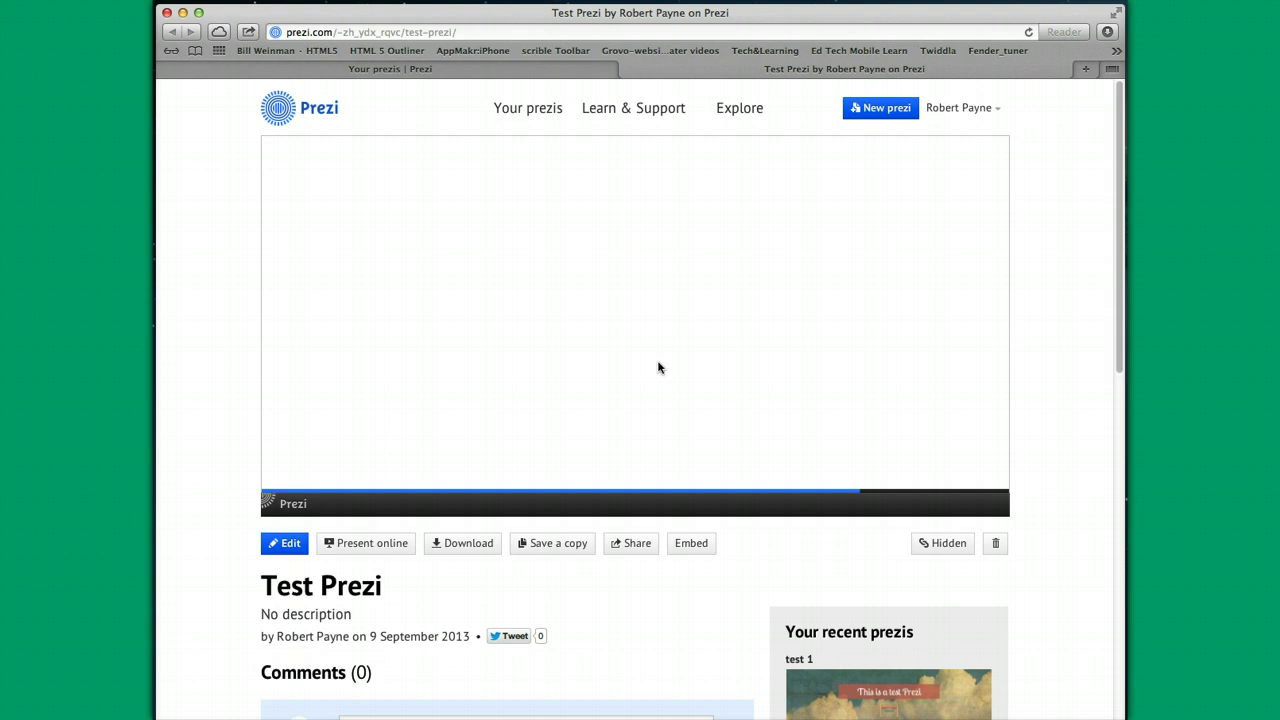
{"action": "left_click", "coordinate": [857, 294]}
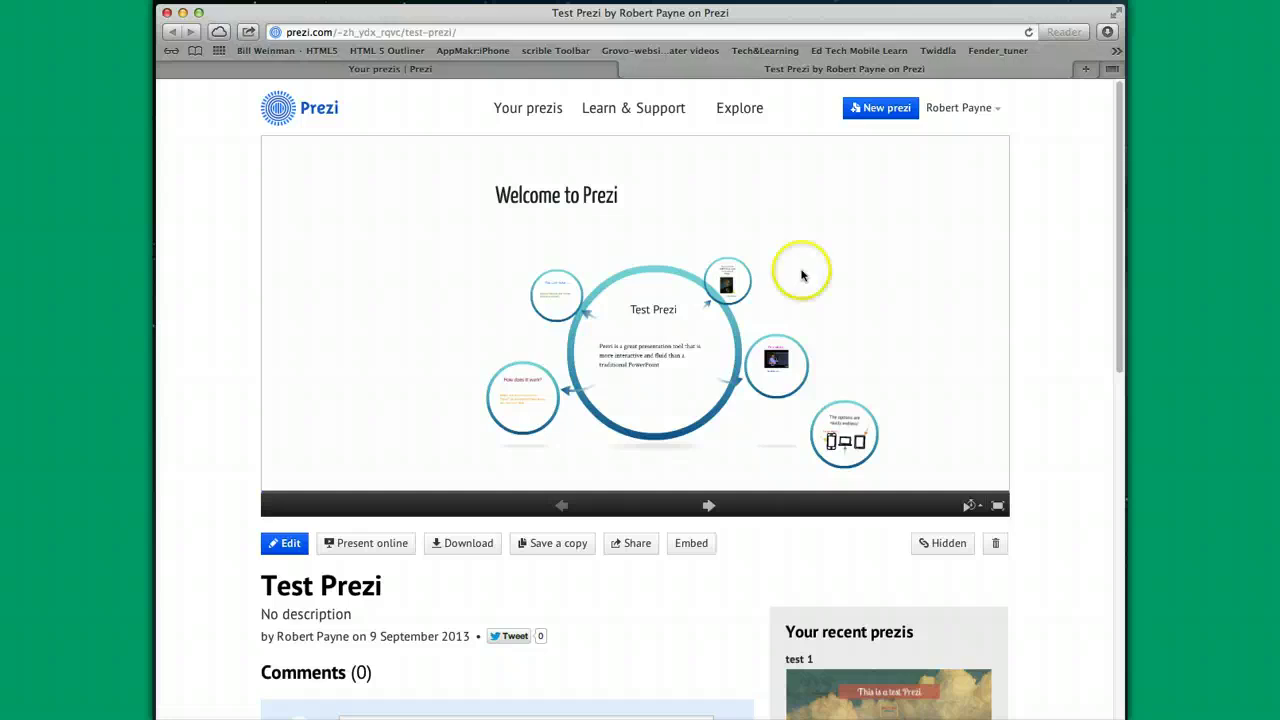
- Create a new prezi from the white Explain a Topic template with blue circles
{"action": "left_click", "coordinate": [879, 108]}
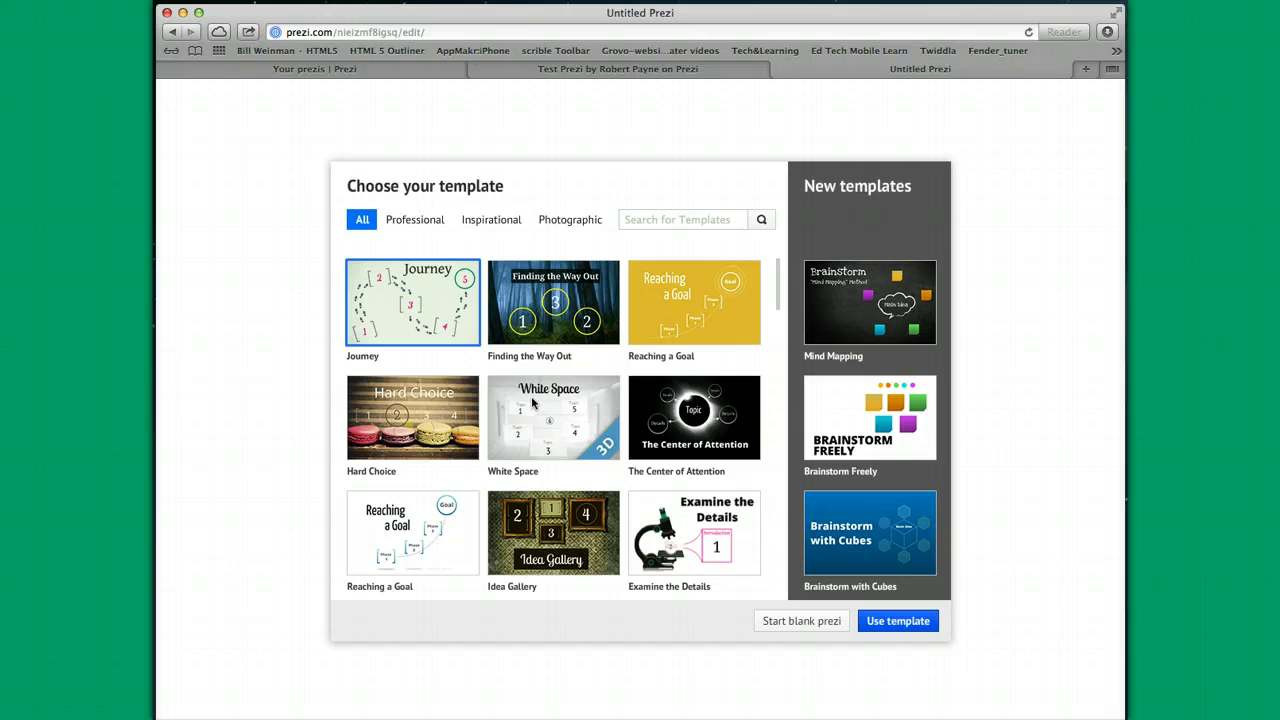
{"action": "left_click", "coordinate": [525, 411]}
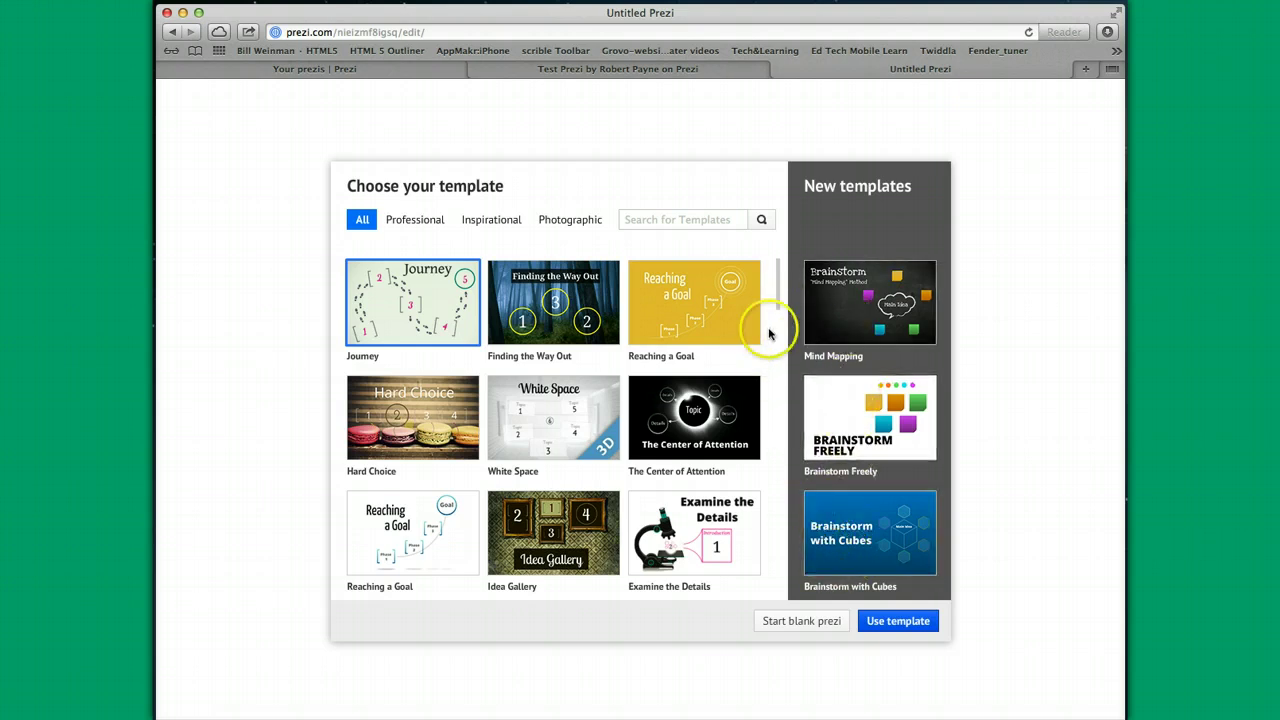
{"action": "left_click_drag", "start_coordinate": [777, 300], "coordinate": [776, 394]}
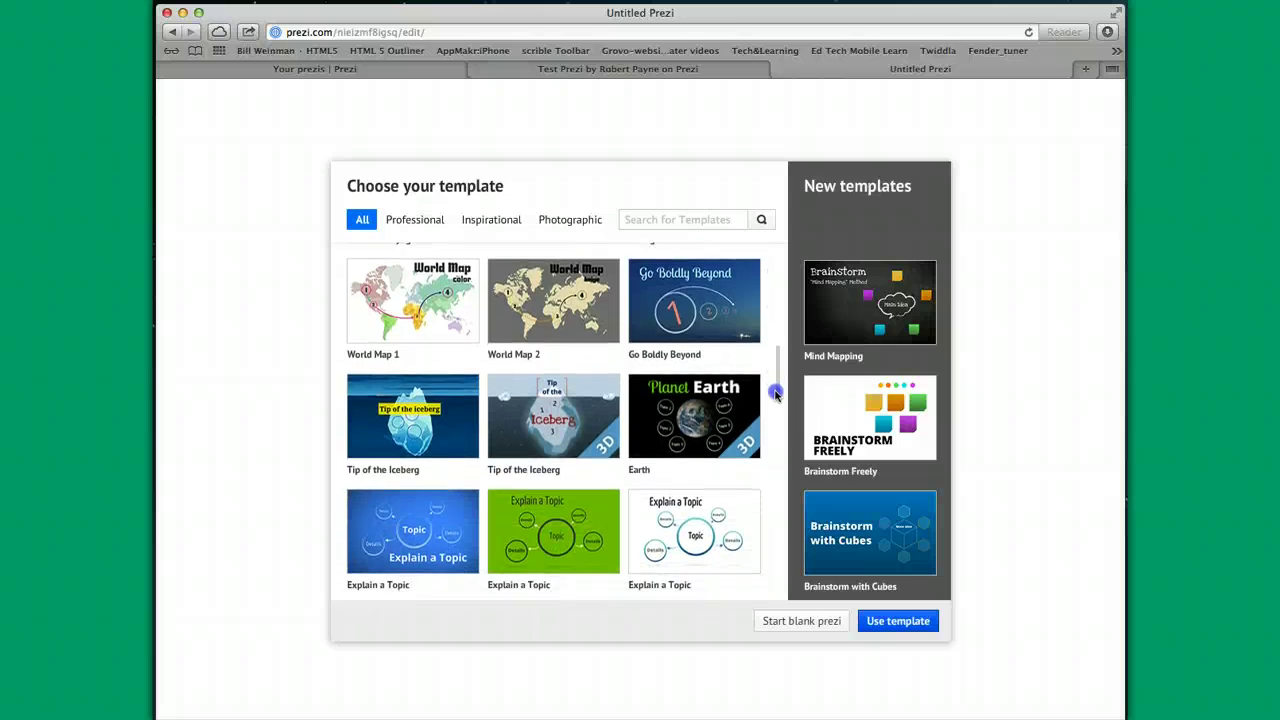
{"action": "left_click_drag", "start_coordinate": [776, 394], "coordinate": [776, 608]}
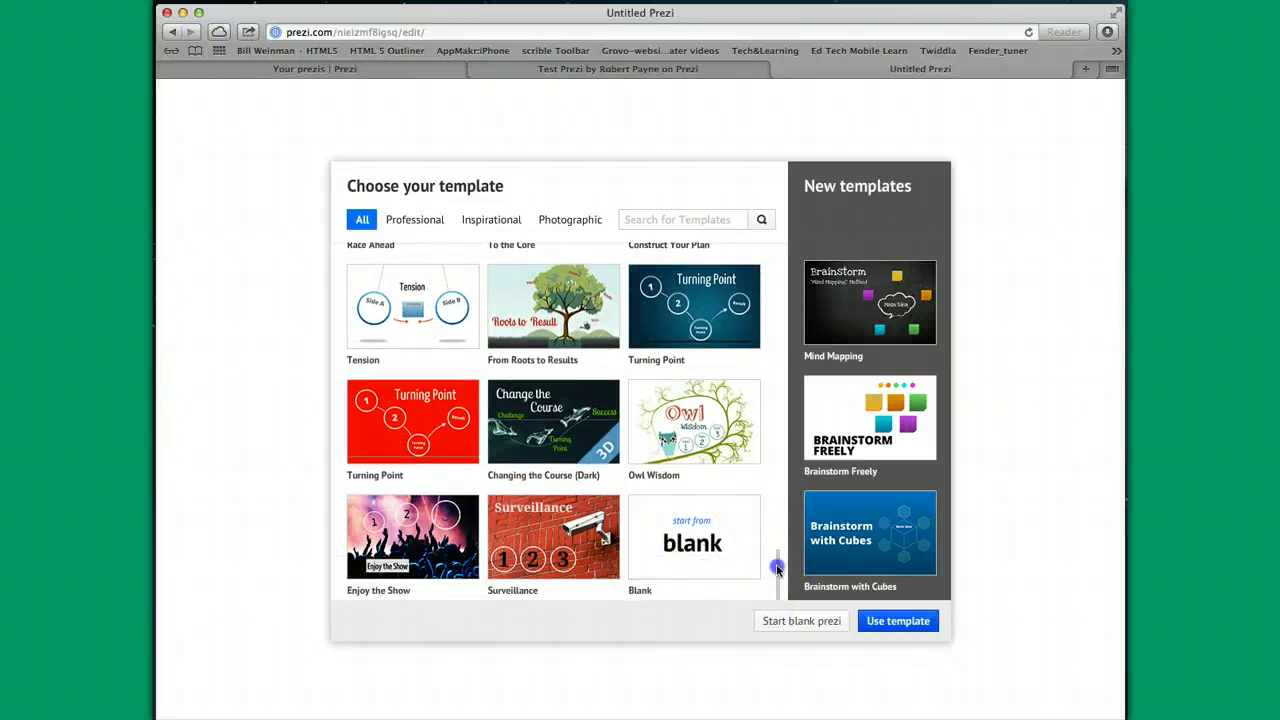
{"action": "left_click_drag", "start_coordinate": [776, 560], "coordinate": [774, 371]}
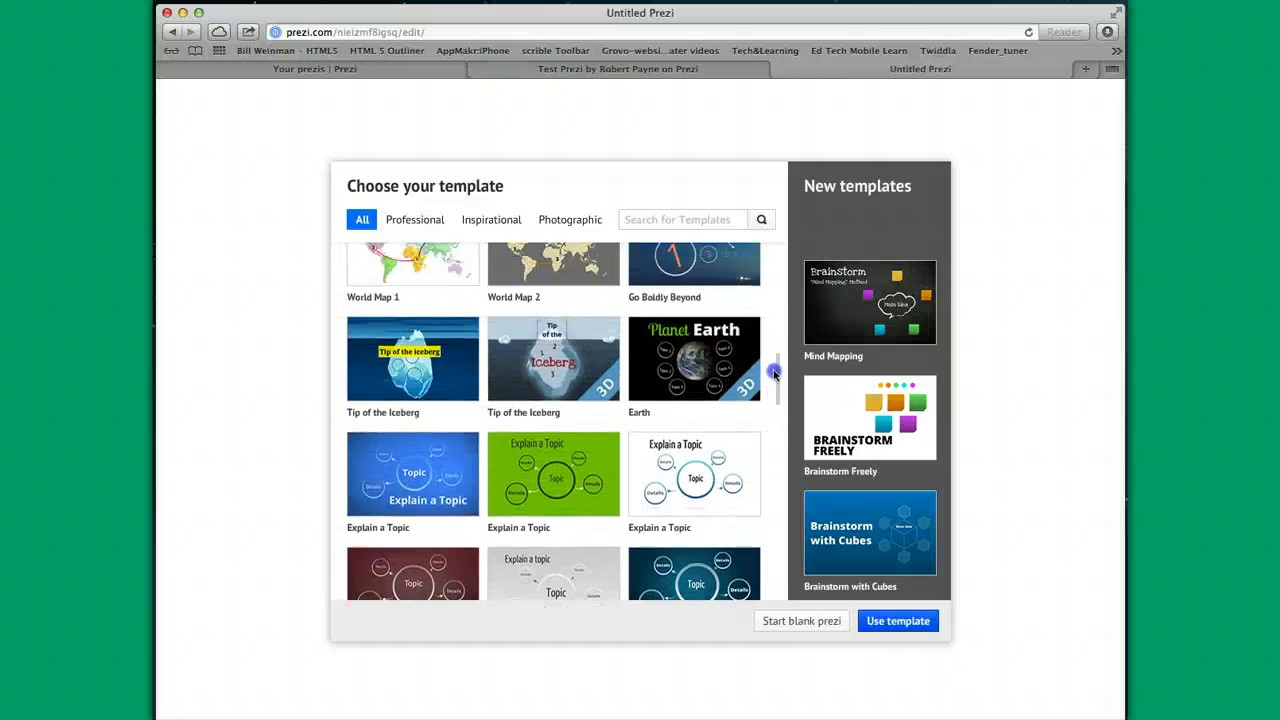
{"action": "left_click", "coordinate": [692, 480]}
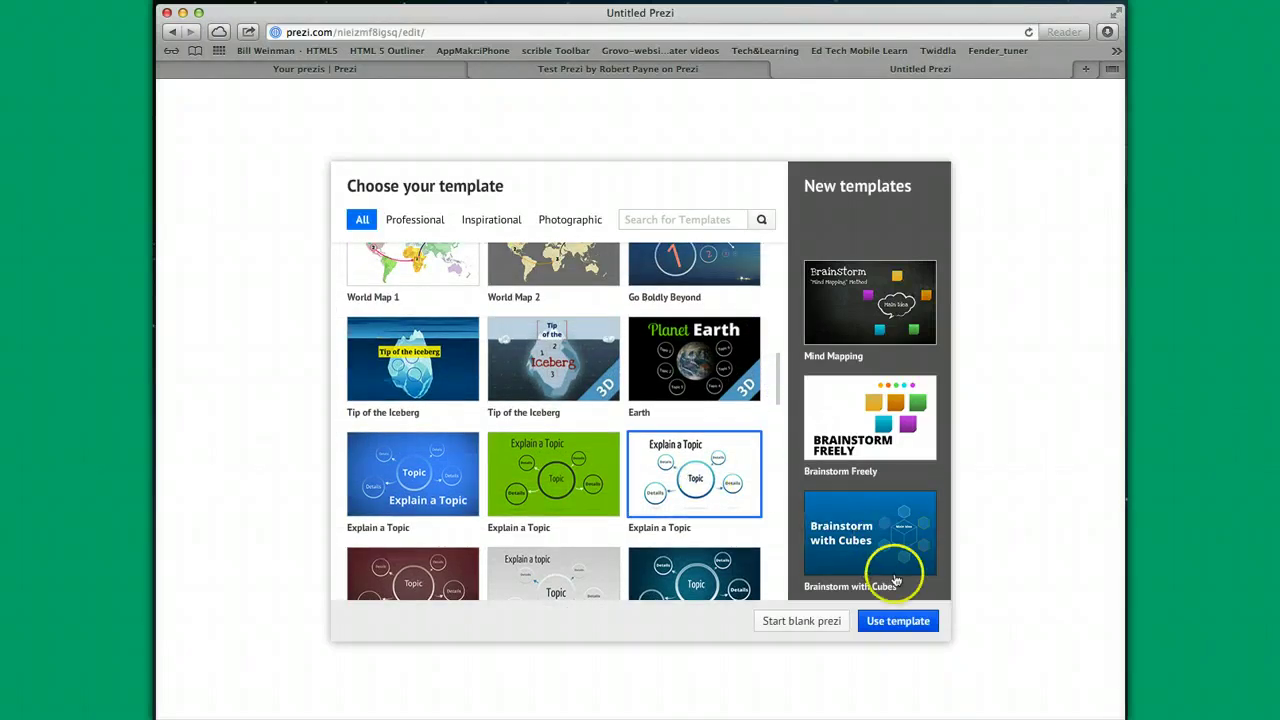
{"action": "left_click", "coordinate": [901, 626]}
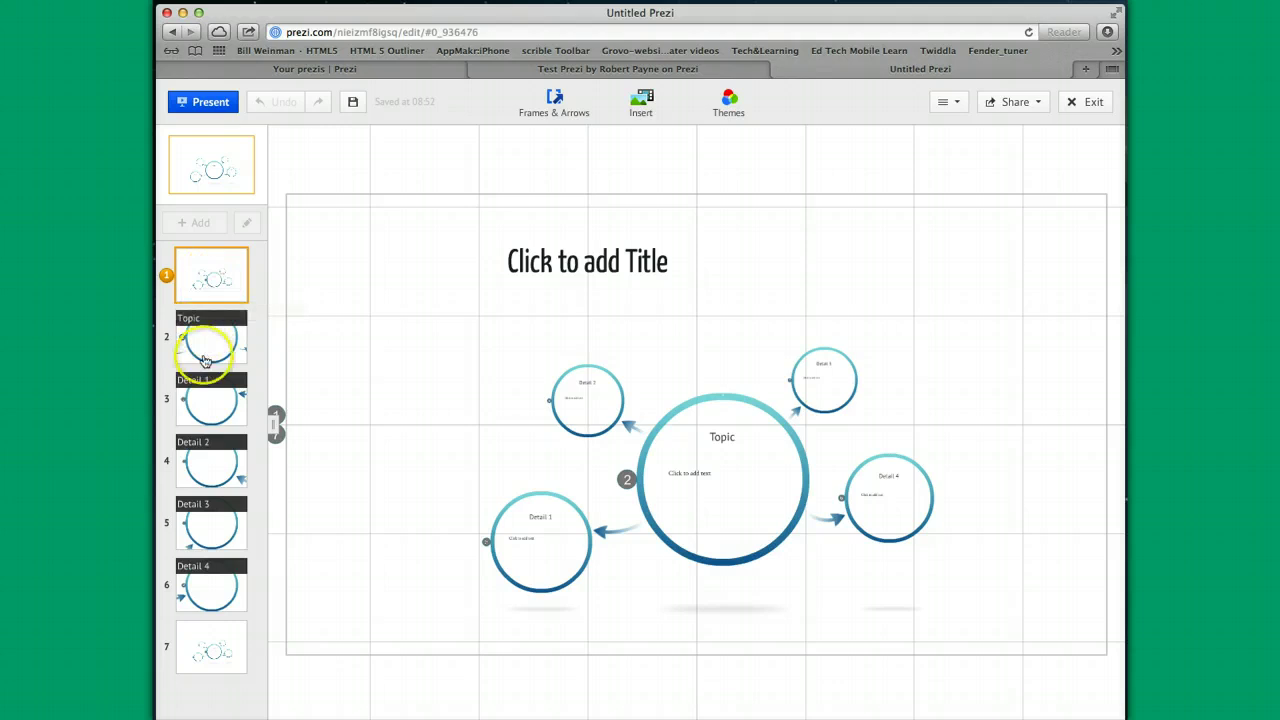
- Step through the path points from Topic and the Detail frames to the closing overview, and return to path point 1
{"action": "left_click", "coordinate": [168, 342]}
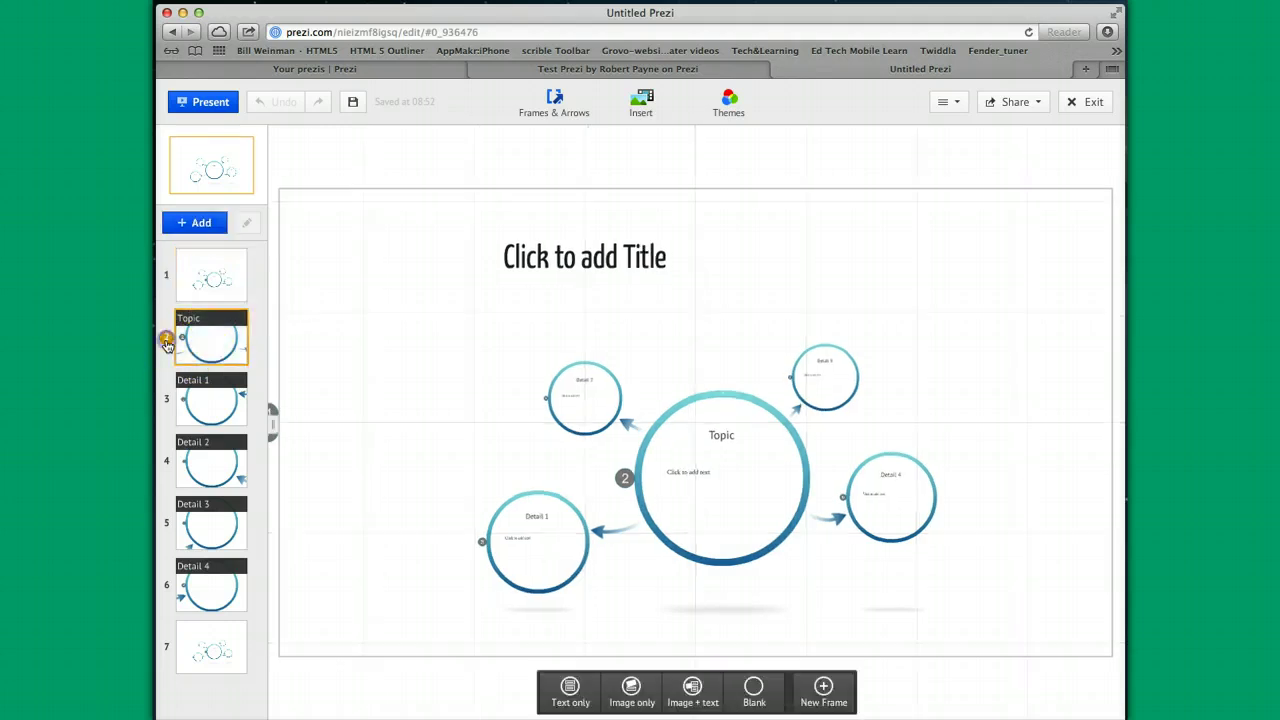
{"action": "left_click", "coordinate": [183, 418]}
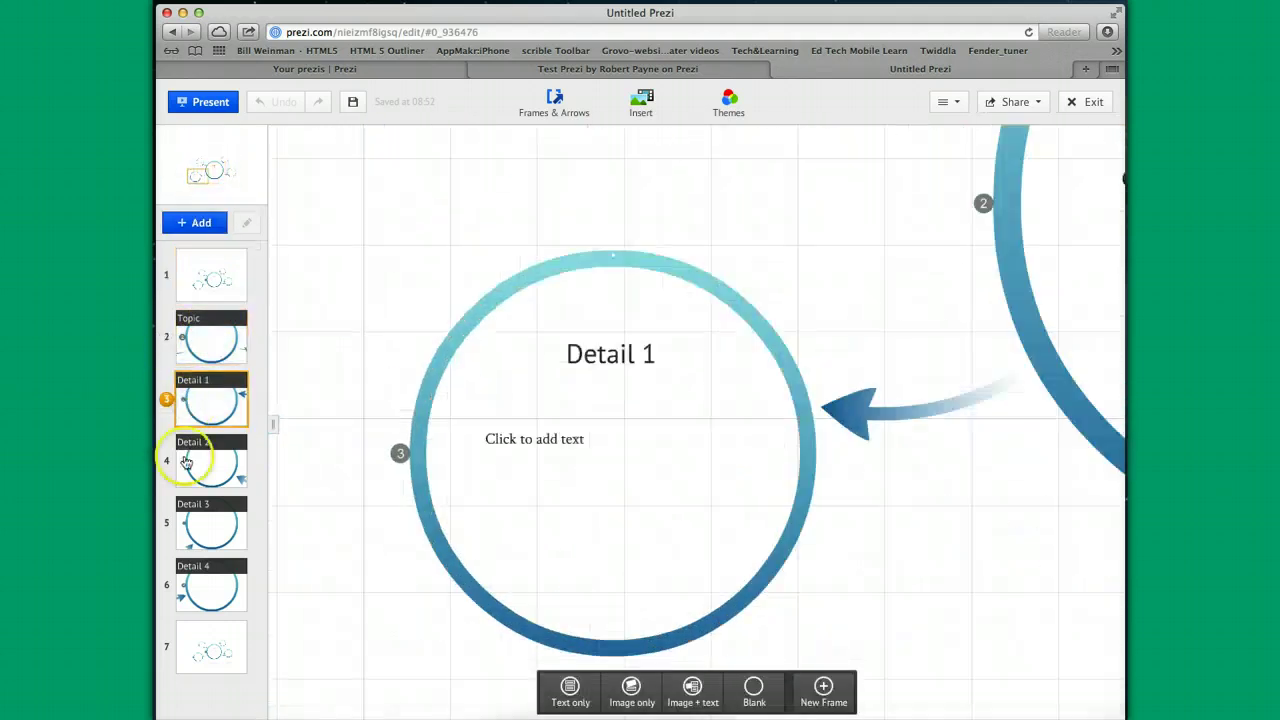
{"action": "left_click", "coordinate": [185, 466]}
{"action": "left_click", "coordinate": [185, 522]}
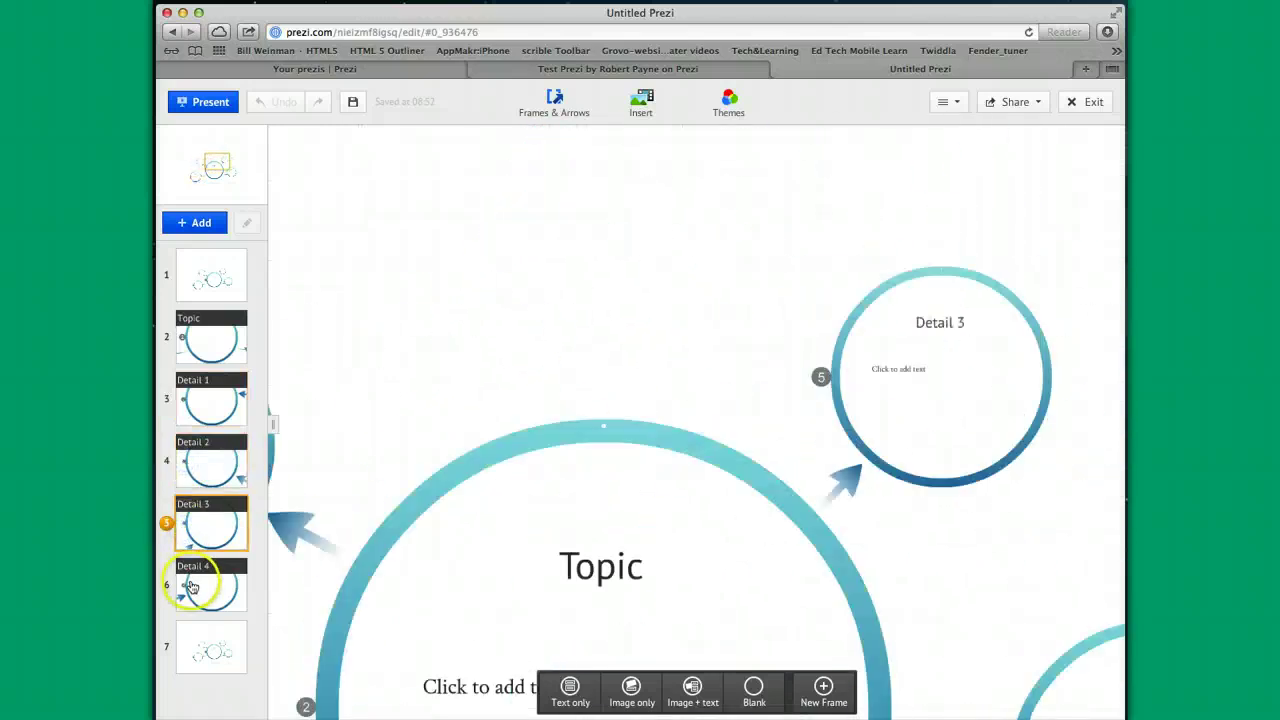
{"action": "left_click", "coordinate": [192, 586]}
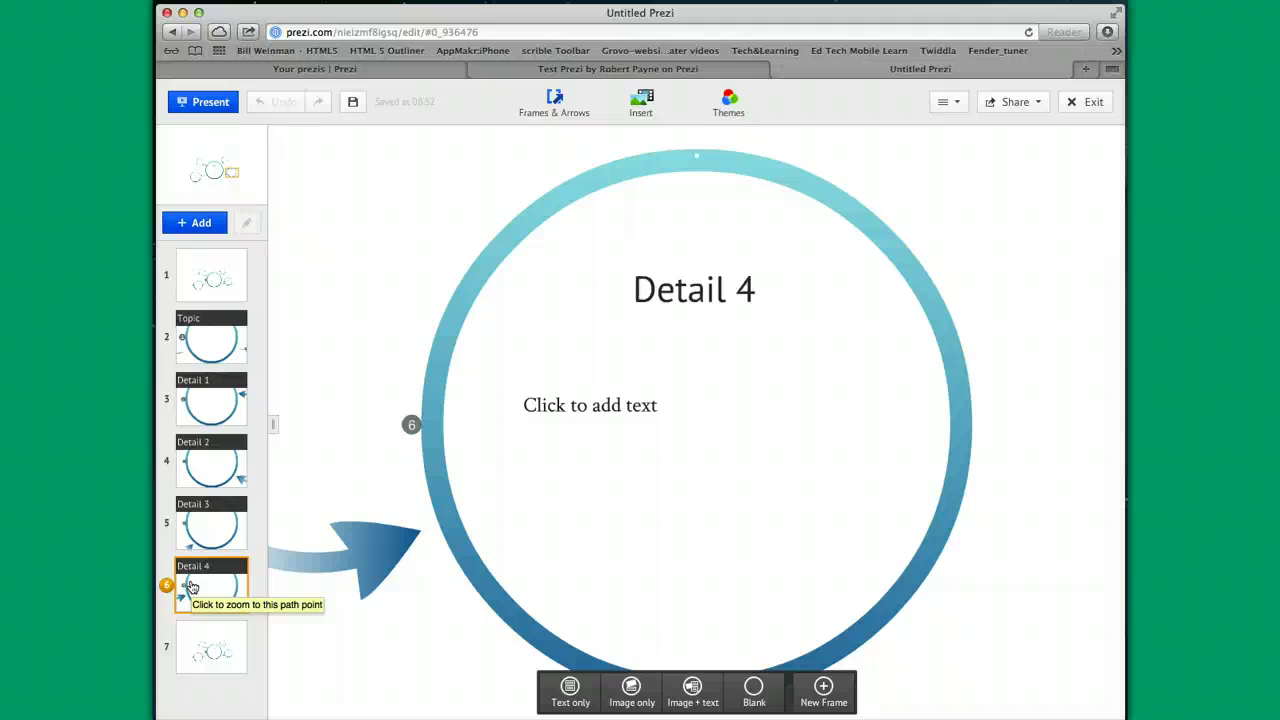
{"action": "left_click", "coordinate": [205, 645]}
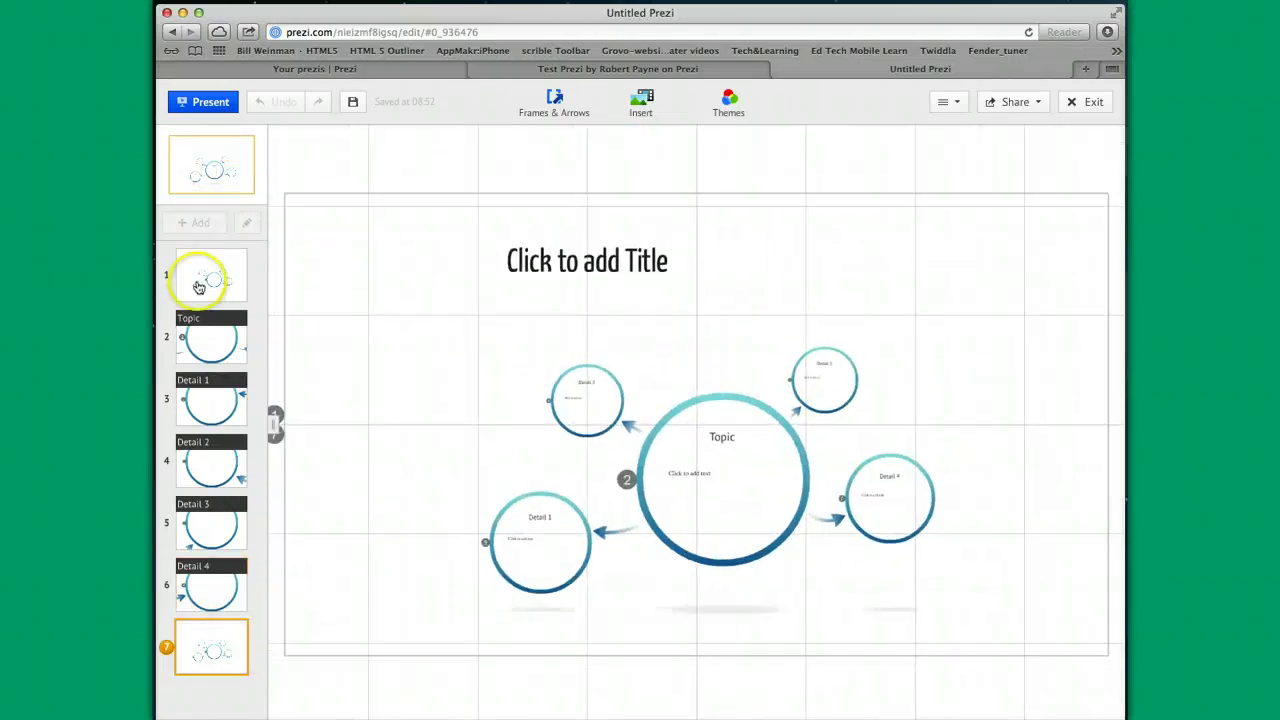
{"action": "left_click", "coordinate": [213, 279]}
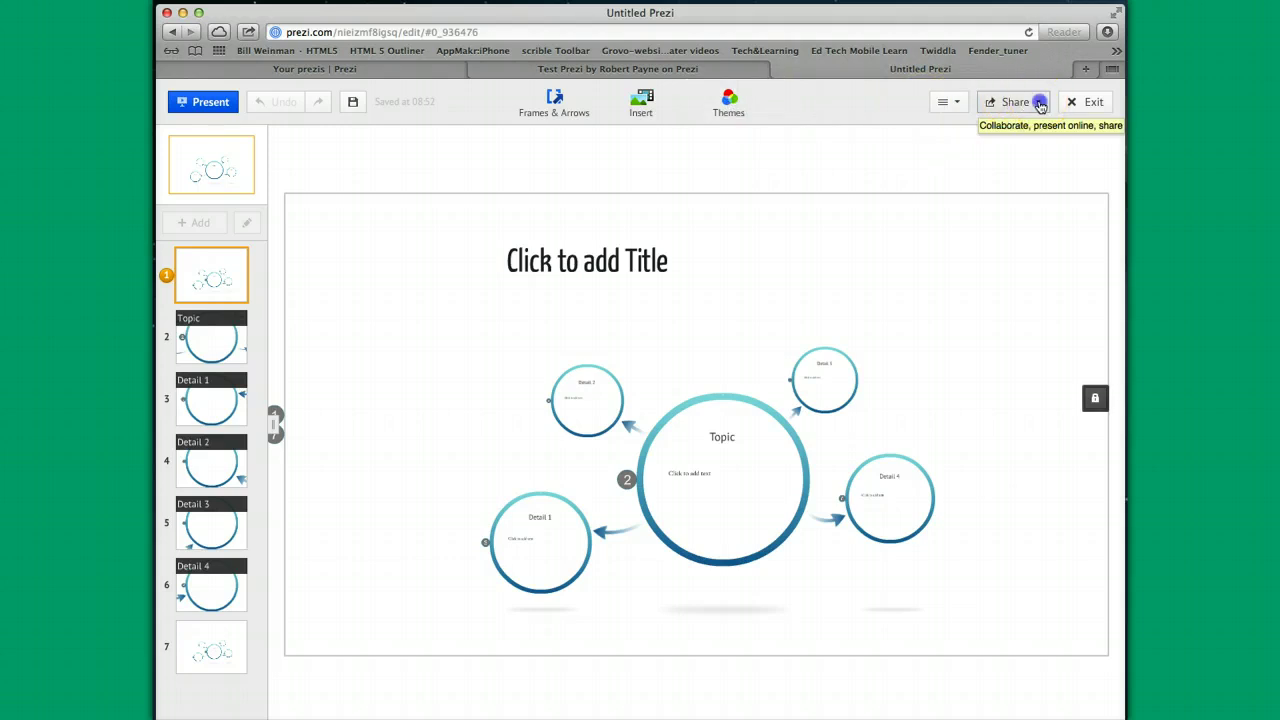
- Review the sharing and download options for the prezi and close them without choosing one
{"action": "left_click", "coordinate": [1040, 104]}
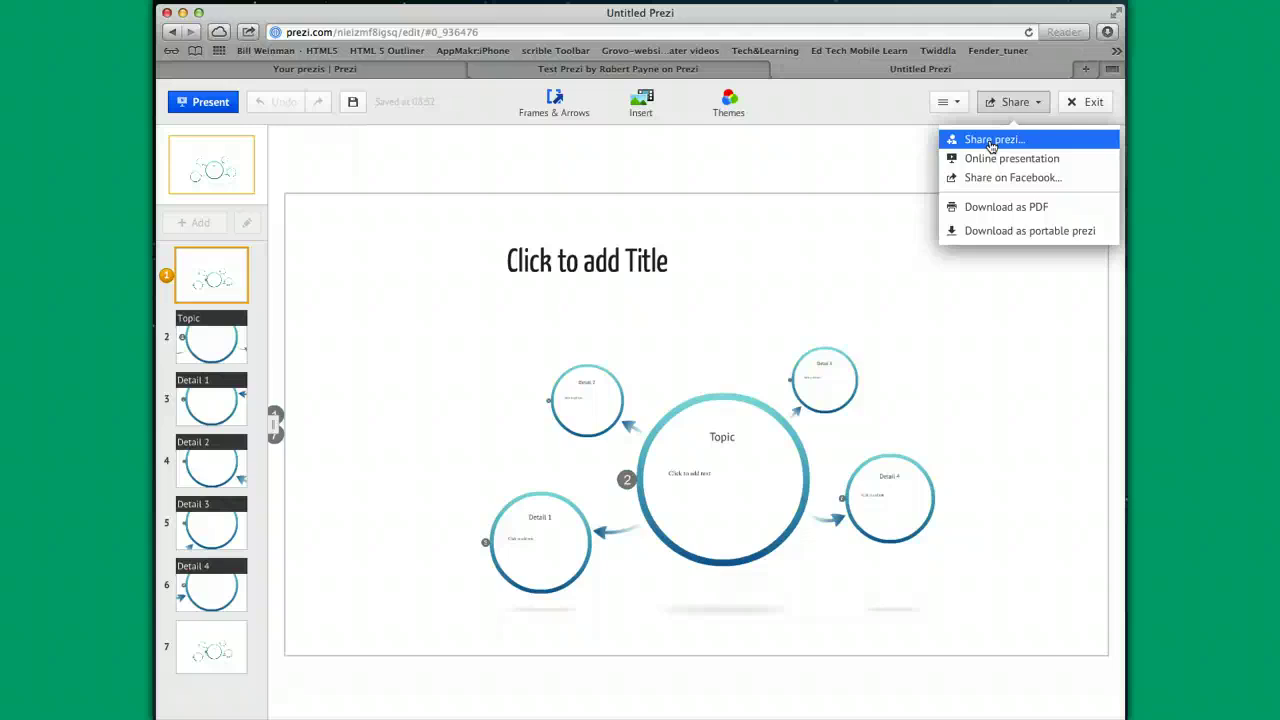
{"action": "left_click", "coordinate": [807, 230]}
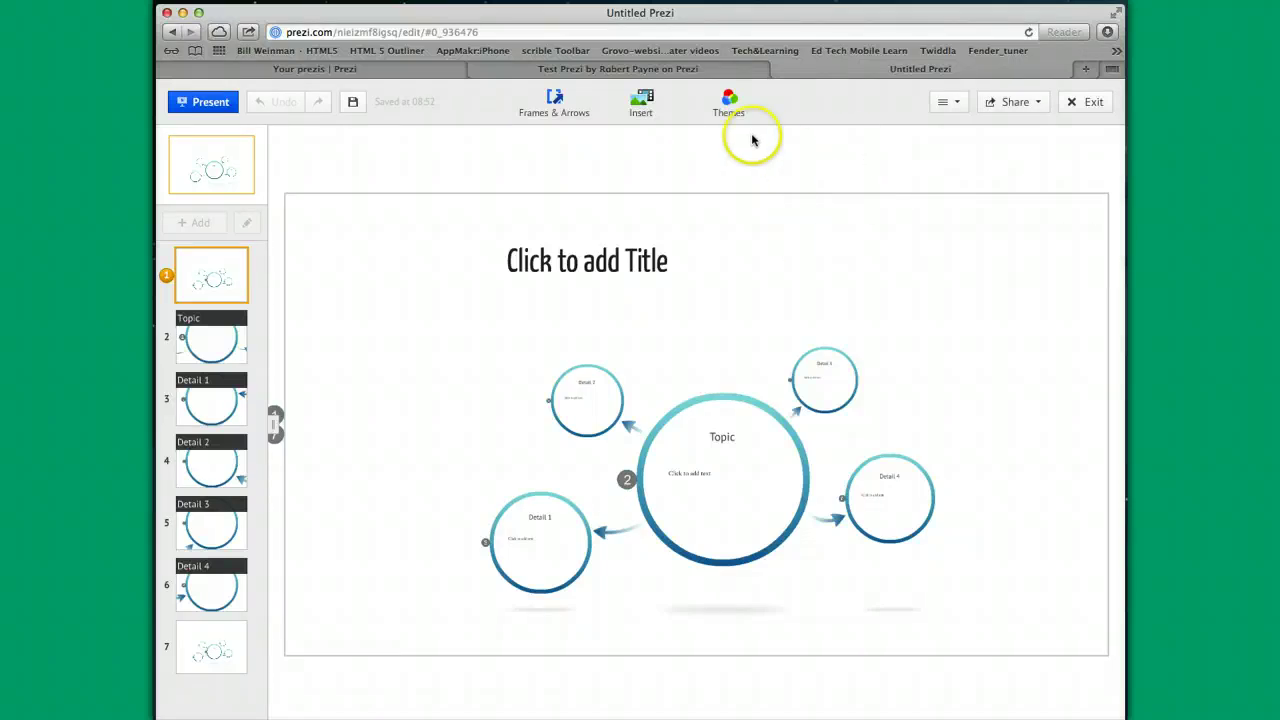
- Try the Manifesto, Editorial and Executive themes on the prezi and revert it to the original theme
{"action": "left_click", "coordinate": [729, 108]}
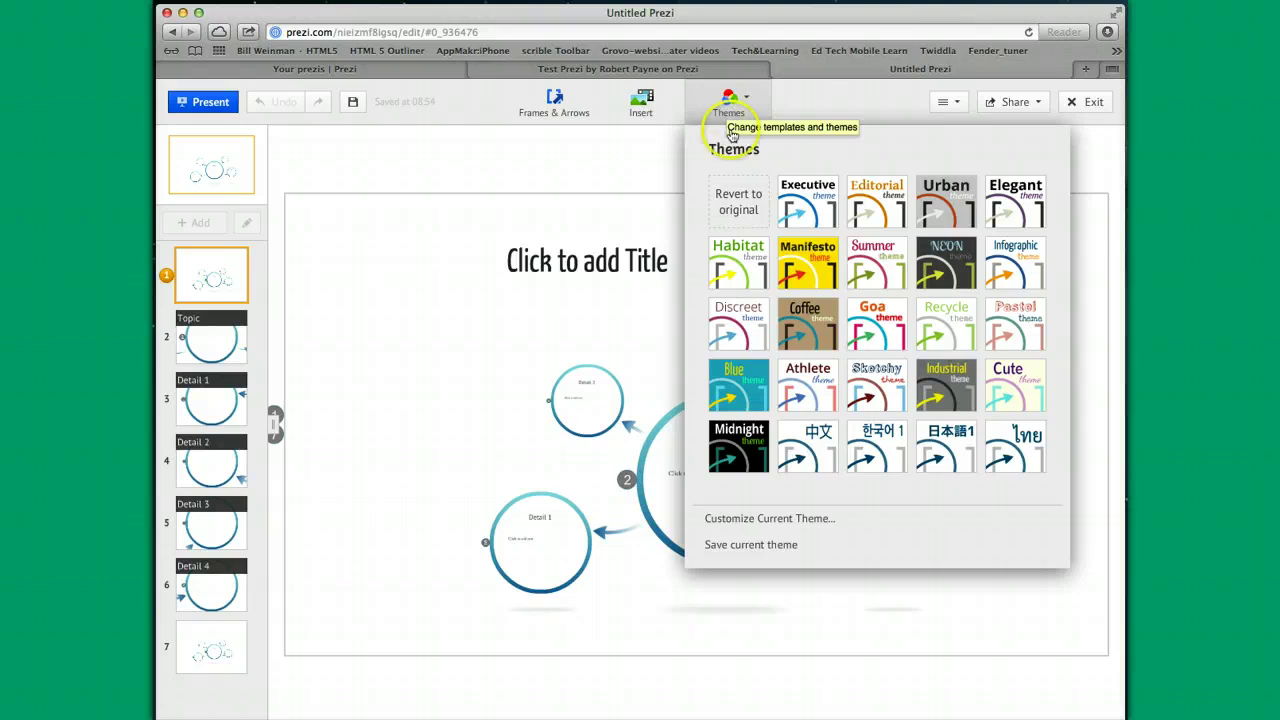
{"action": "left_click", "coordinate": [815, 268]}
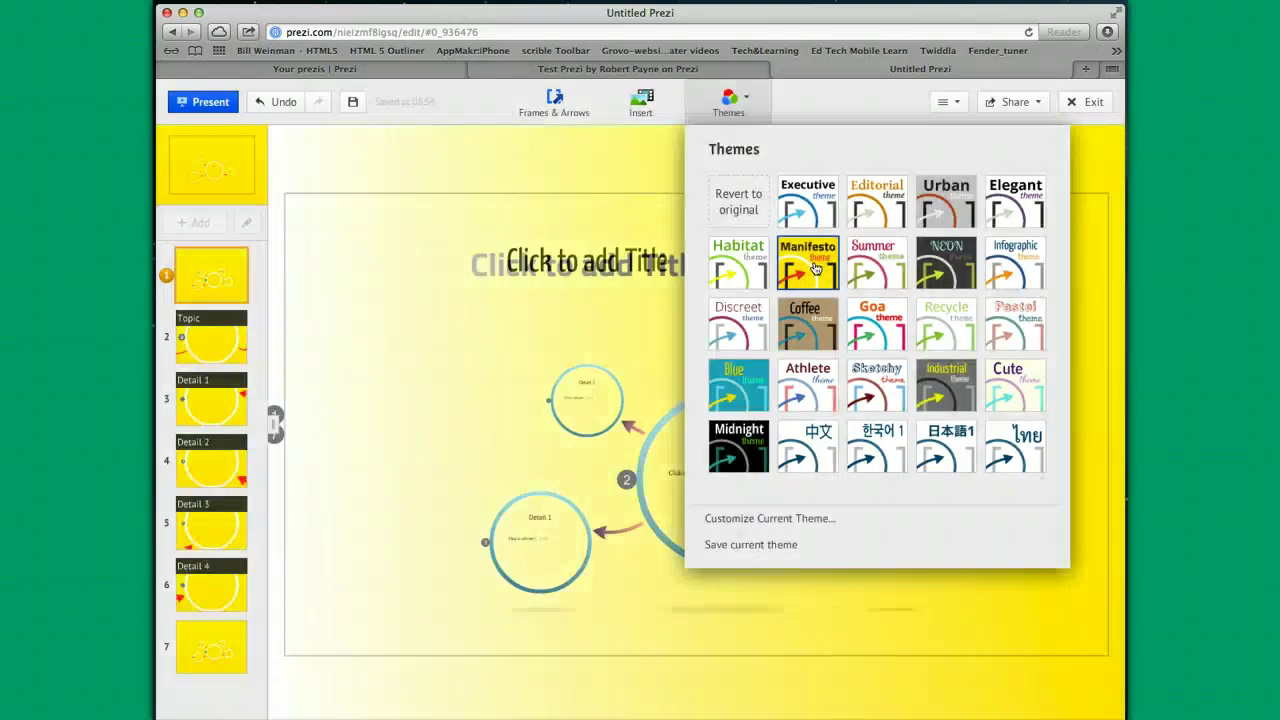
{"action": "left_click", "coordinate": [884, 212]}
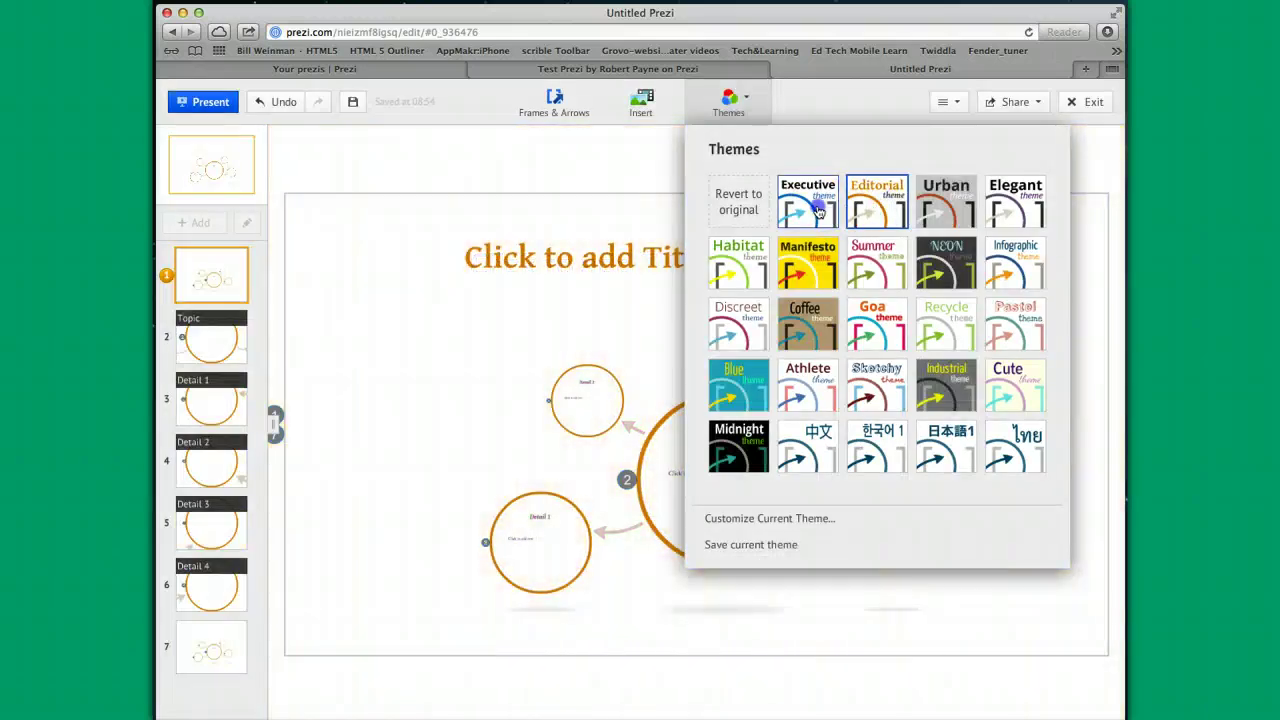
{"action": "left_click", "coordinate": [816, 210]}
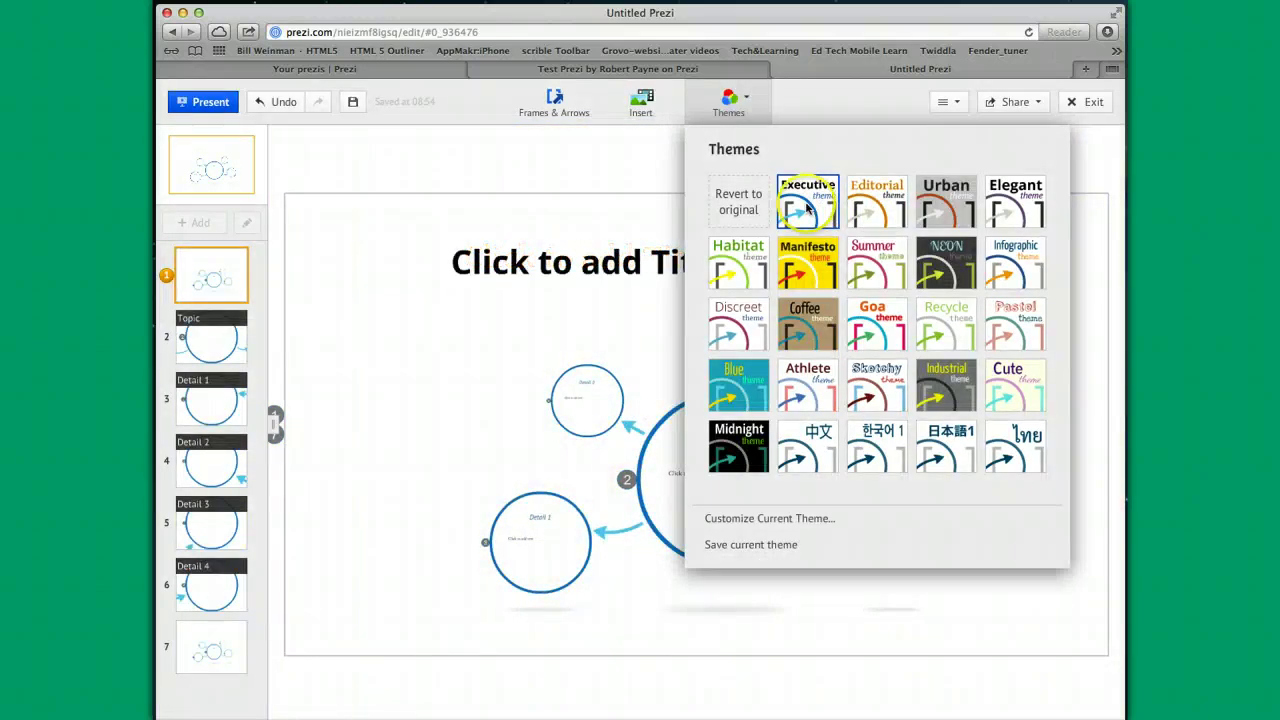
{"action": "left_click", "coordinate": [740, 212]}
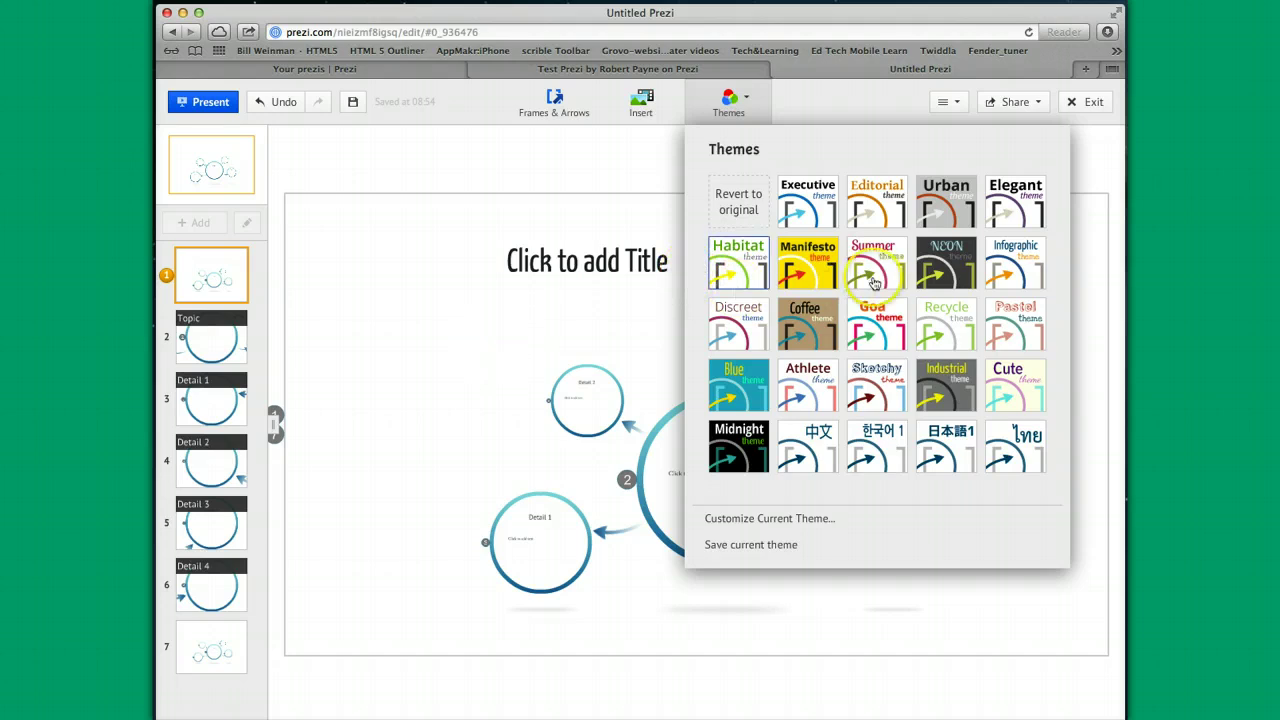
{"action": "left_click", "coordinate": [636, 330]}
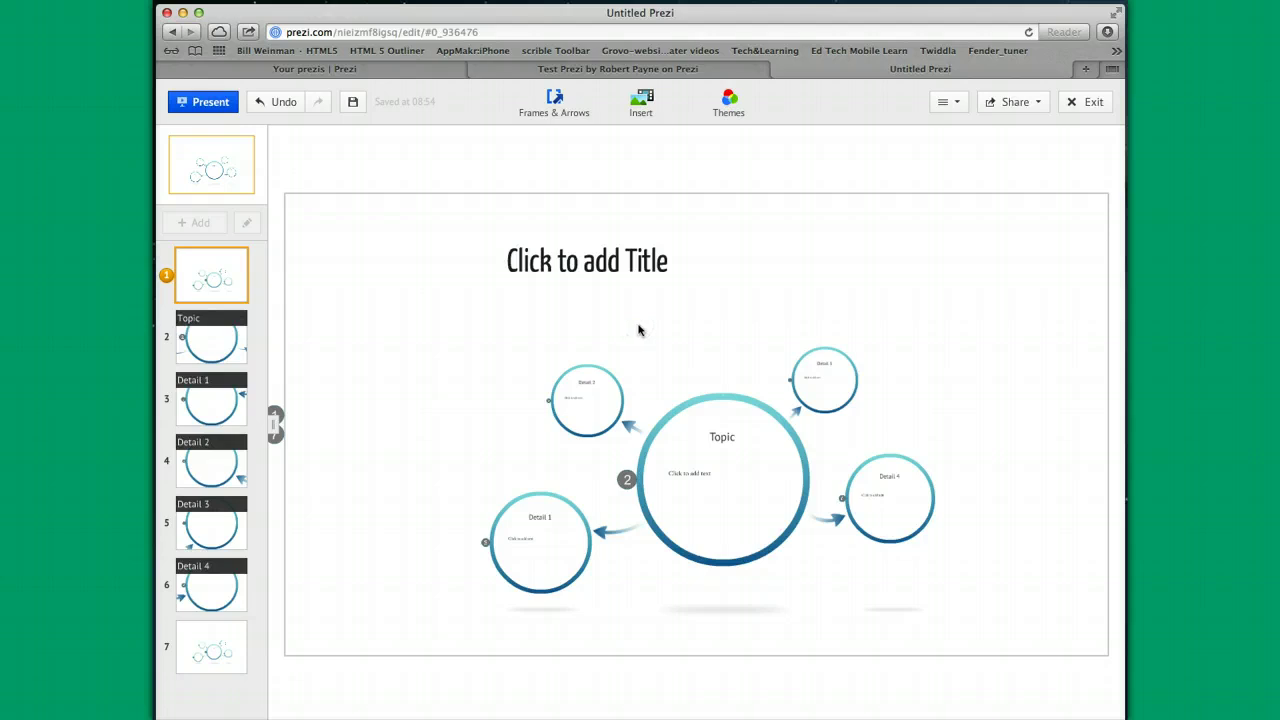
- Select the central Topic frame on the canvas and zoom to its path point 2
{"action": "left_click", "coordinate": [749, 500]}
{"action": "left_click", "coordinate": [726, 456]}
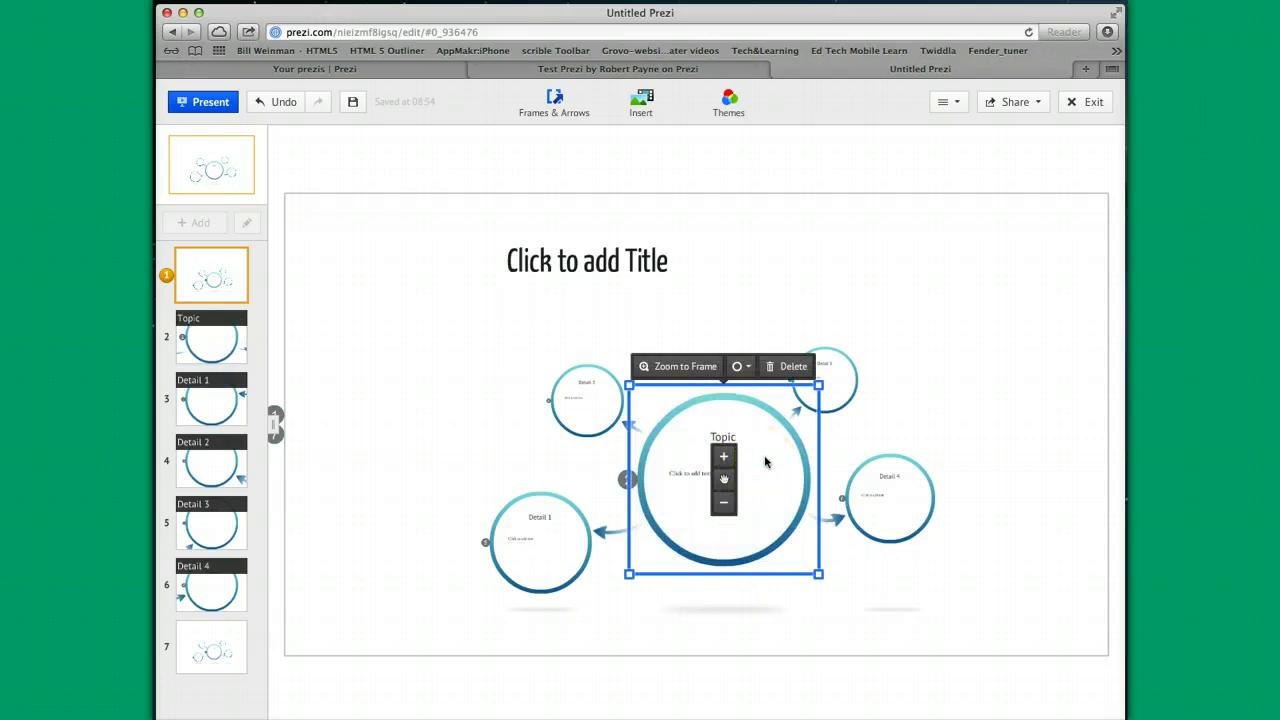
{"action": "left_click", "coordinate": [193, 340]}
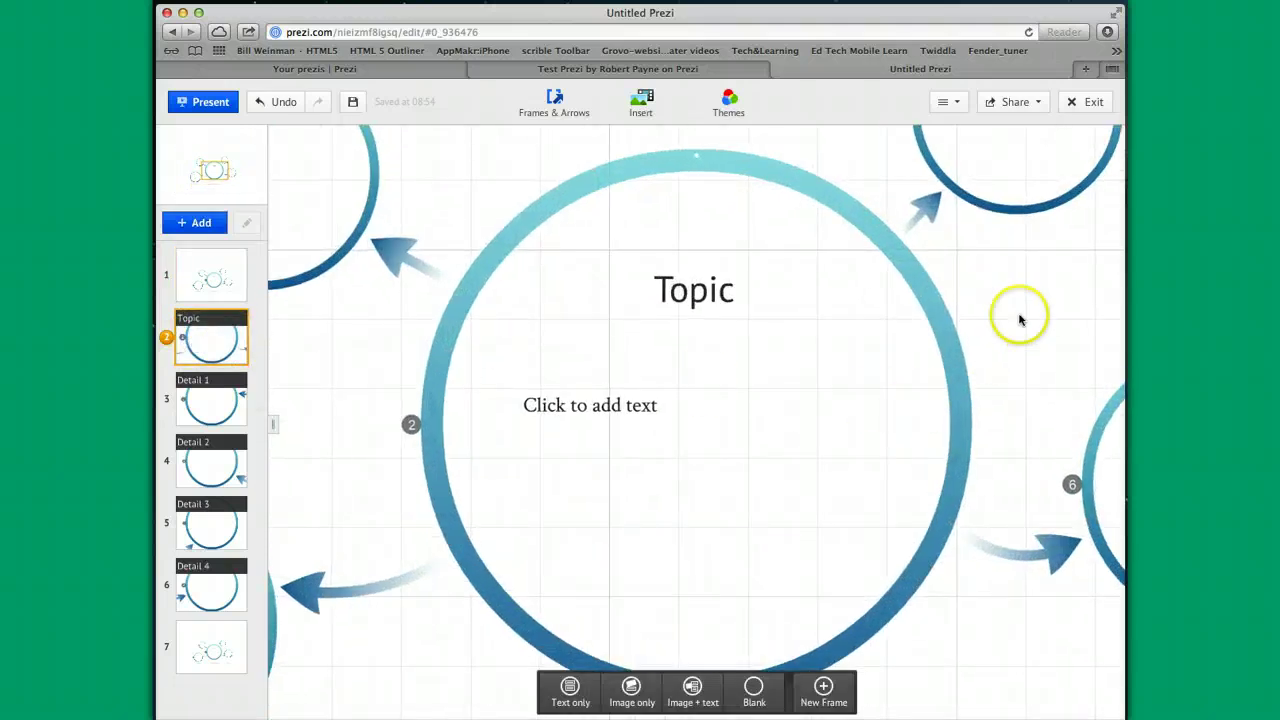
- Add a body-style text box reading "dfdasds" at the left edge of the Topic circle
{"action": "left_click", "coordinate": [765, 398]}
{"action": "left_click", "coordinate": [1006, 294]}
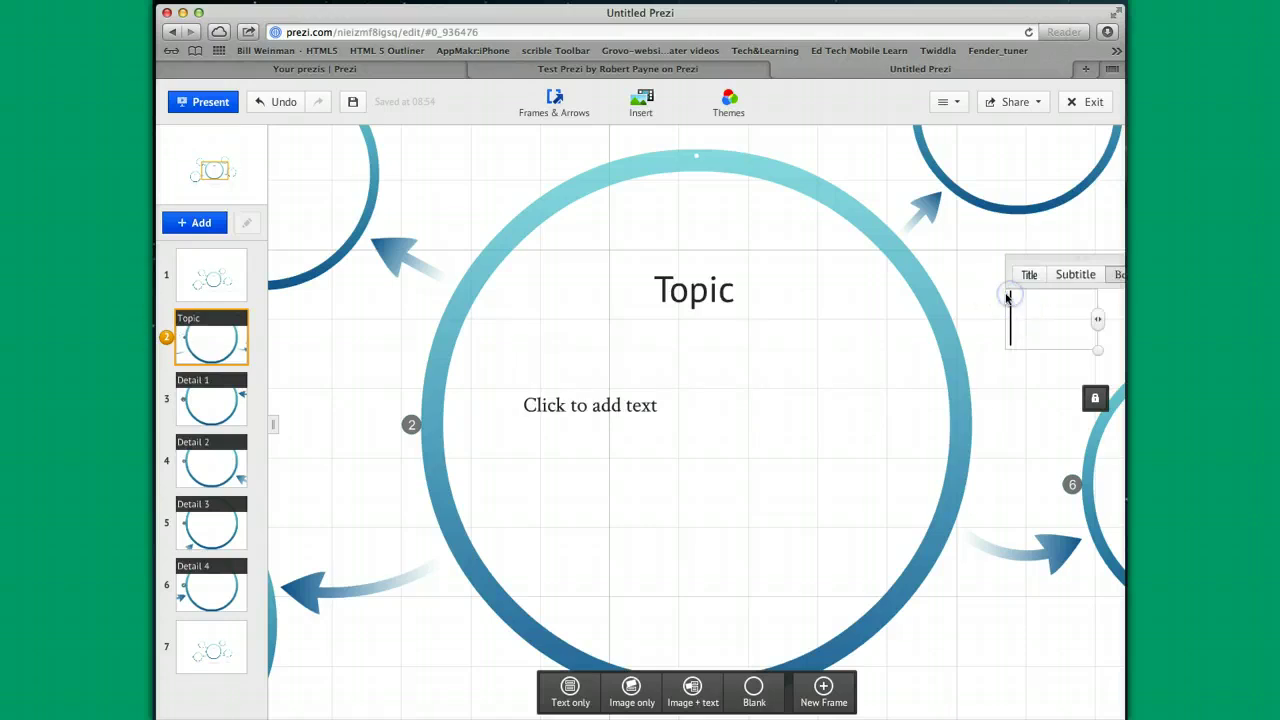
{"action": "left_click", "coordinate": [437, 180]}
{"action": "left_click", "coordinate": [317, 430]}
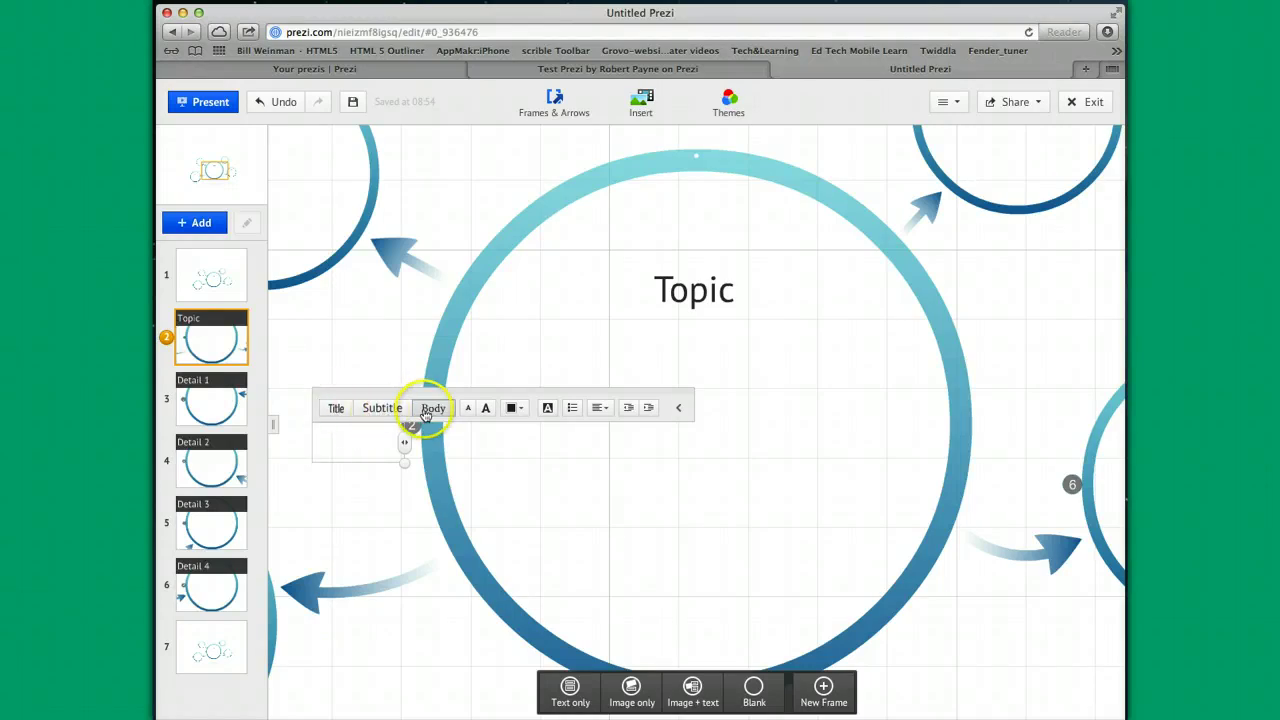
{"action": "left_click", "coordinate": [431, 409]}
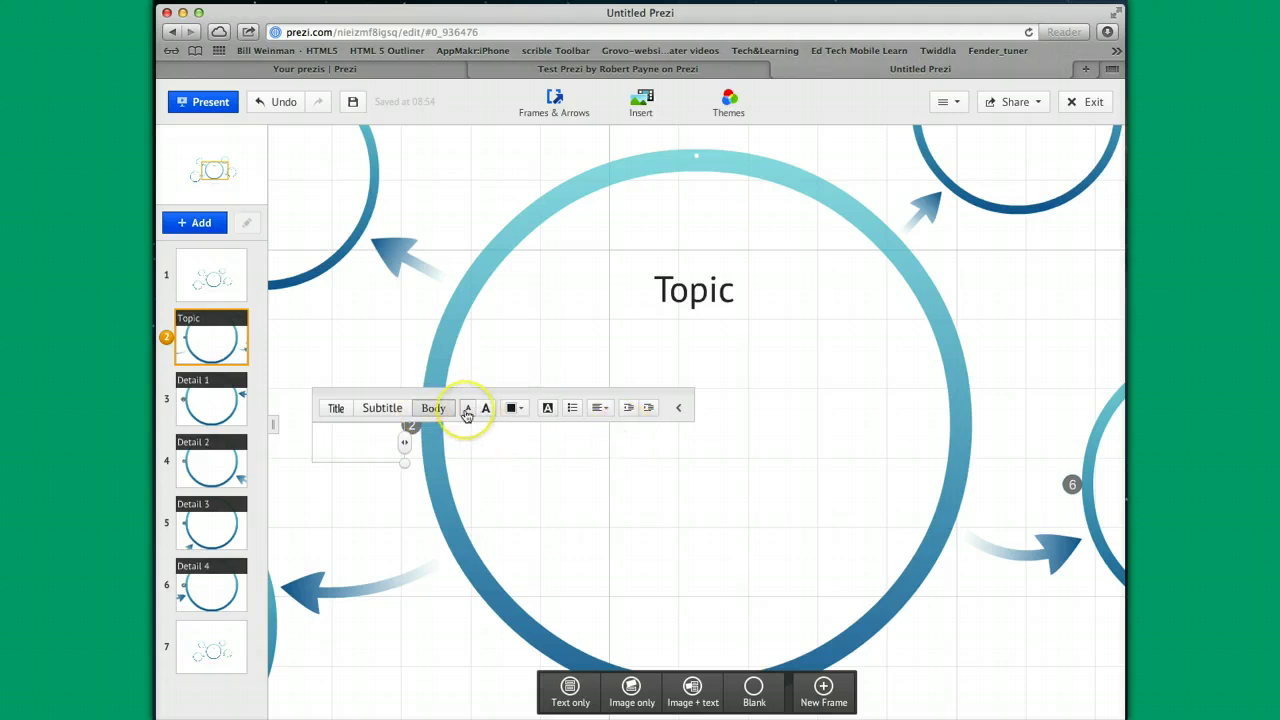
{"action": "type", "text": "dfdasds"}
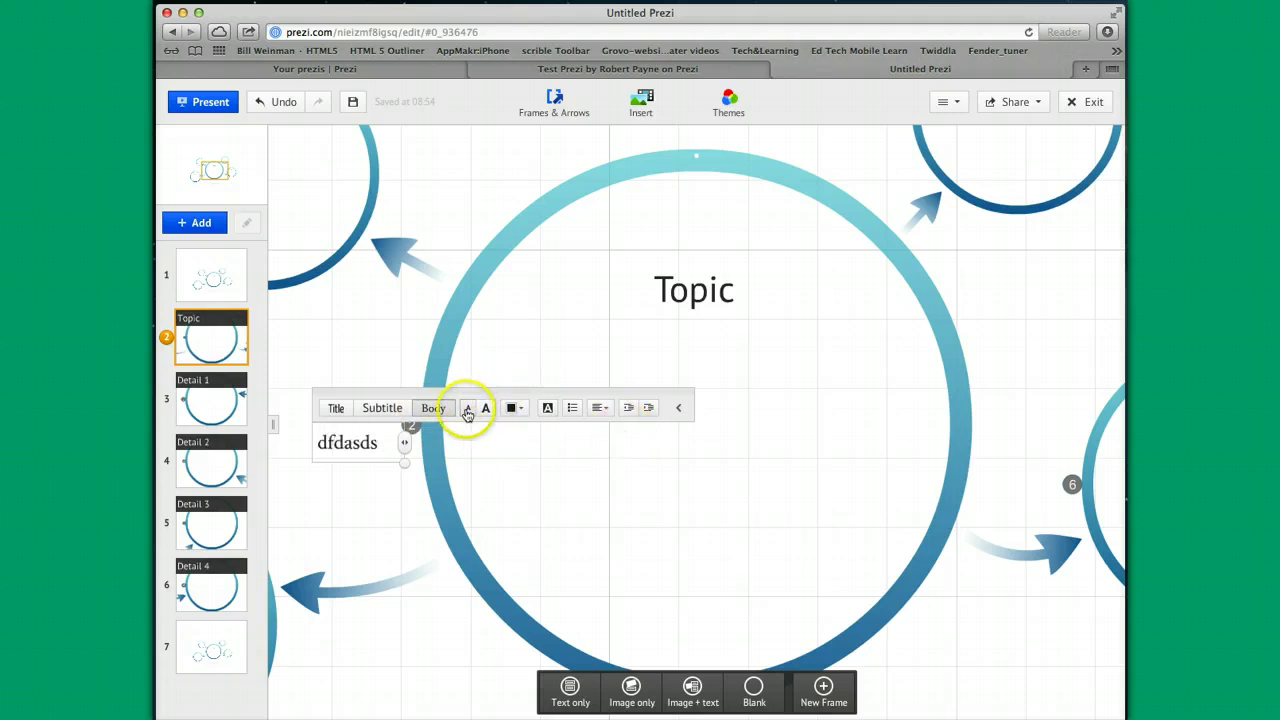
- Try decreasing and increasing the size of the "dfdasds" text, and colour it red
{"action": "left_click", "coordinate": [466, 411]}
{"action": "left_click", "coordinate": [487, 410]}
{"action": "left_click", "coordinate": [470, 411]}
{"action": "left_click", "coordinate": [487, 410]}
{"action": "left_click", "coordinate": [514, 408]}
{"action": "left_click", "coordinate": [529, 414]}
{"action": "left_click", "coordinate": [477, 370]}
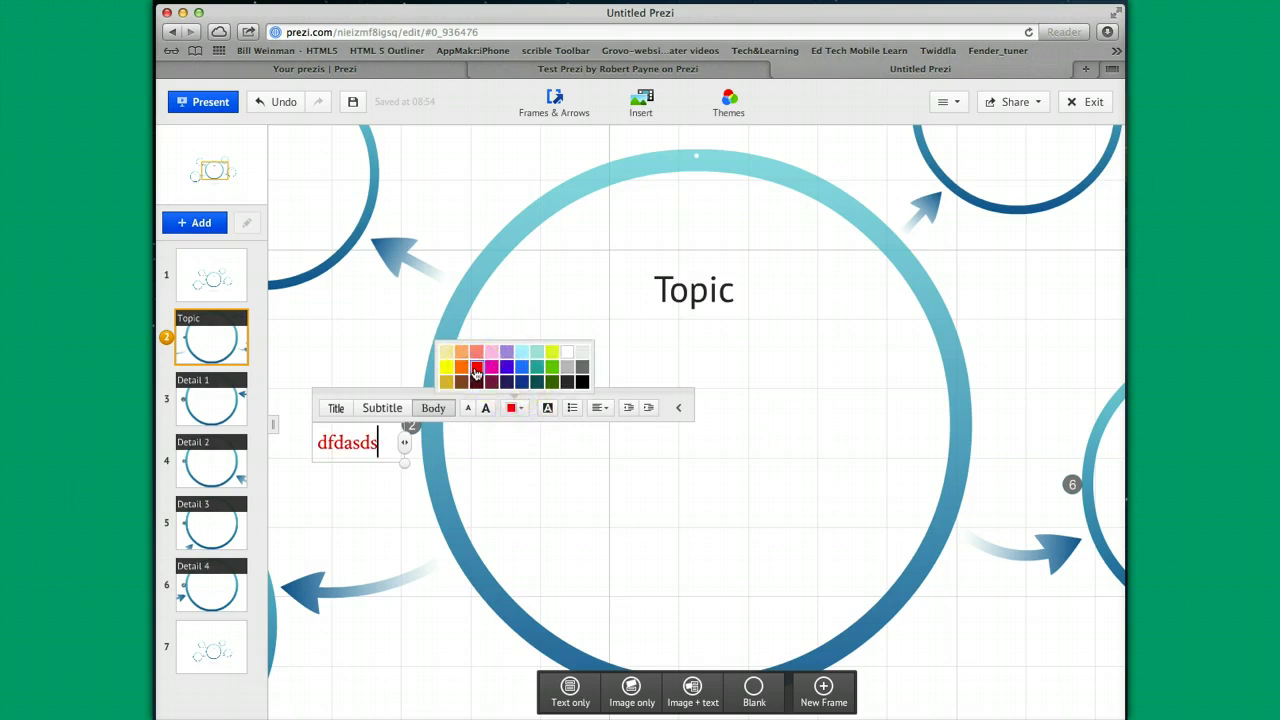
{"action": "left_click", "coordinate": [522, 410]}
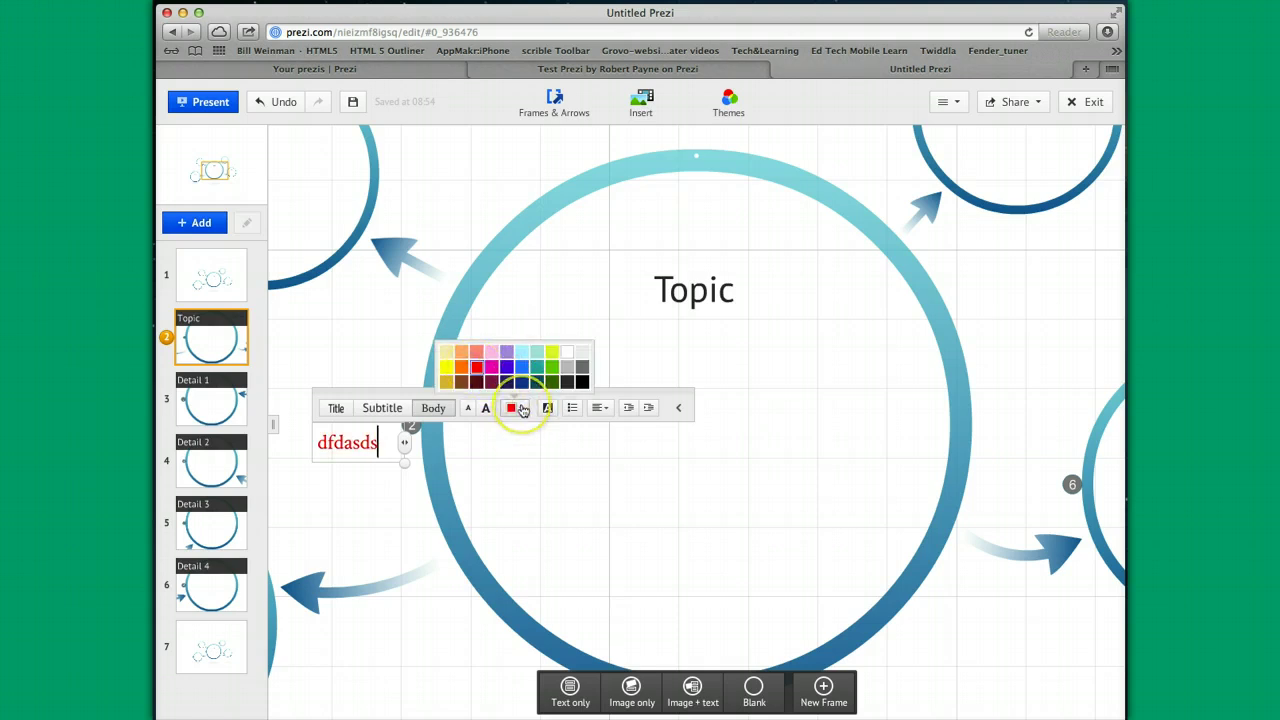
{"action": "left_click", "coordinate": [573, 410]}
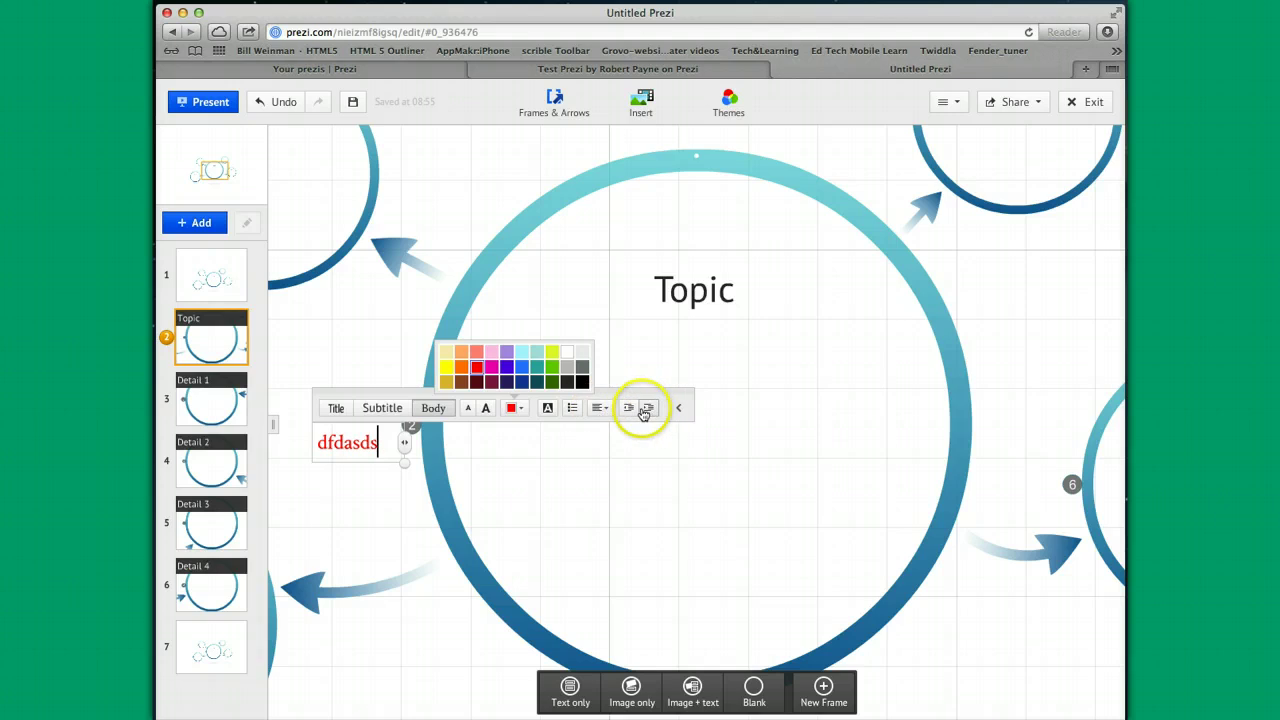
- Move the red "dfdasds" text into the Topic circle and remove it, leaving the body placeholder in place
{"action": "left_click", "coordinate": [679, 409]}
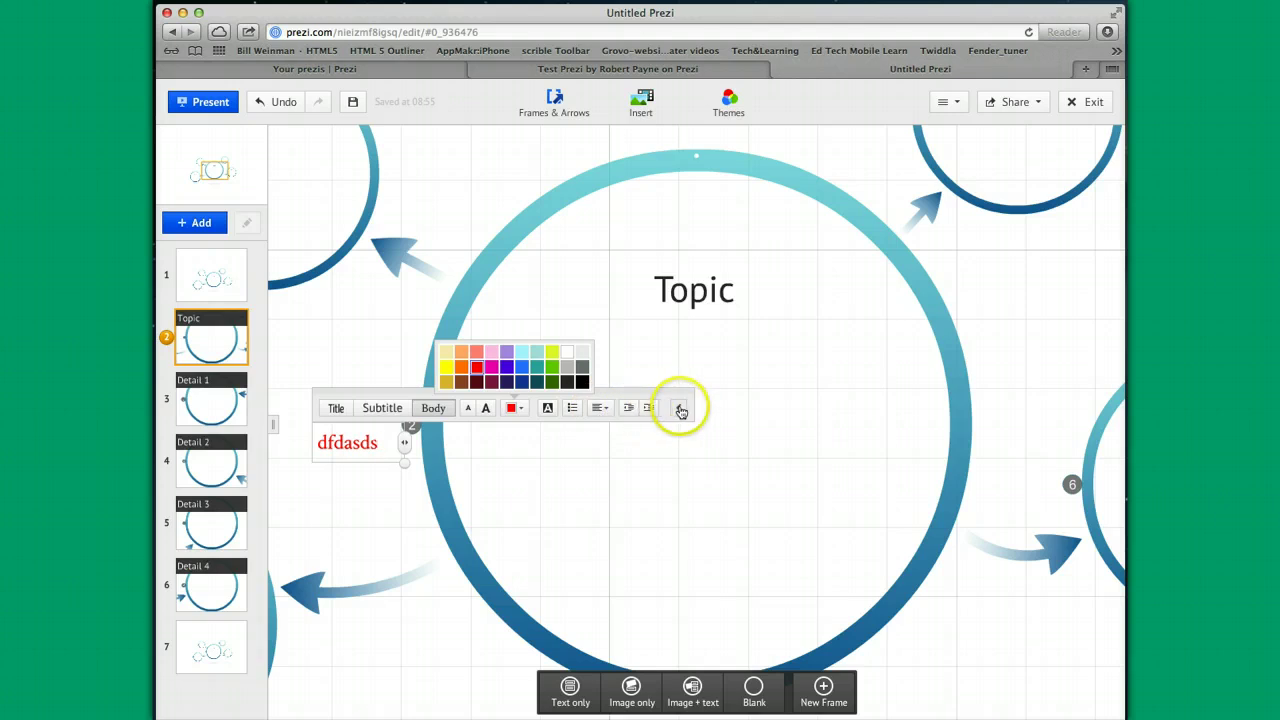
{"action": "left_click", "coordinate": [600, 445]}
{"action": "left_click_drag", "start_coordinate": [343, 443], "coordinate": [688, 406]}
{"action": "left_click", "coordinate": [595, 407]}
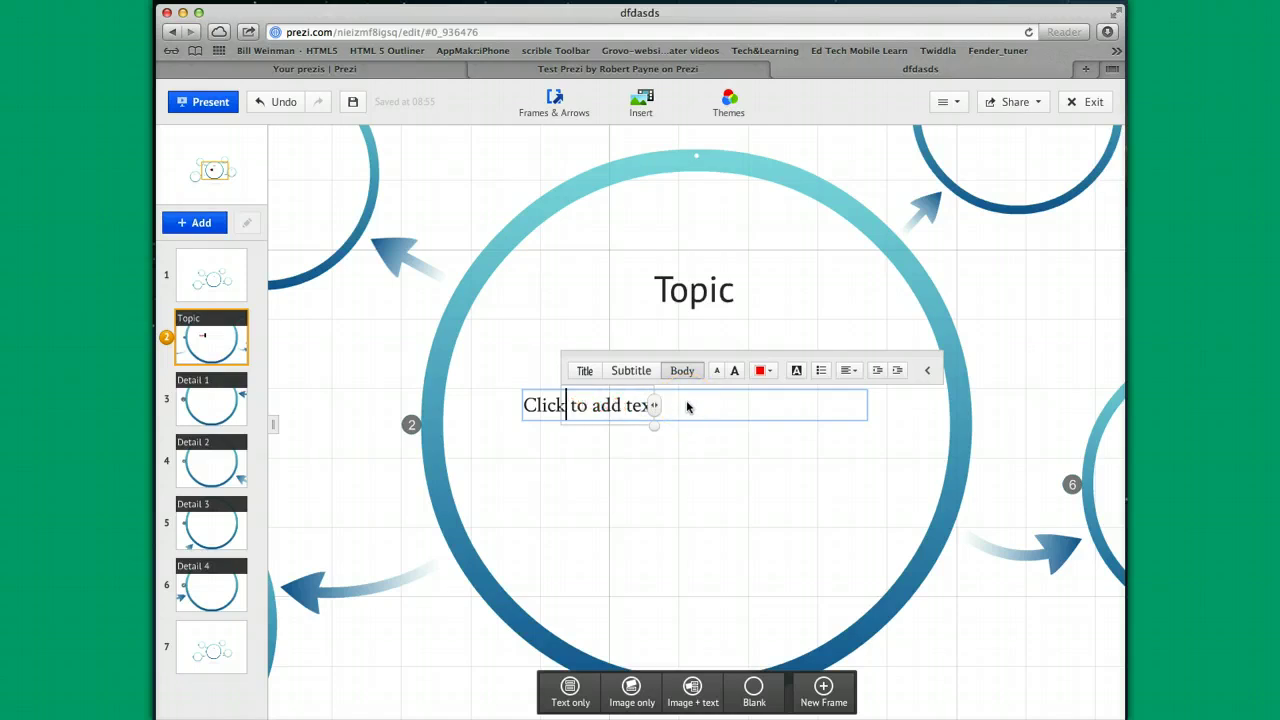
{"action": "left_click", "coordinate": [600, 406]}
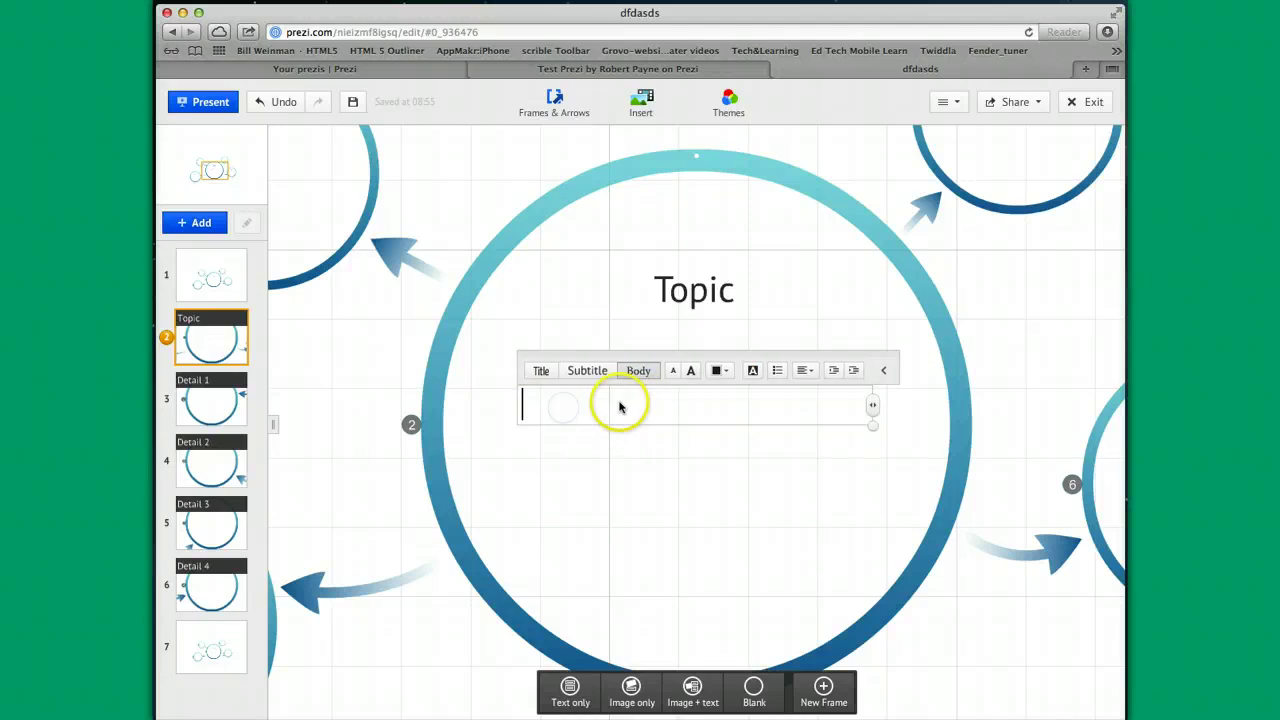
- Replace the "Topic" heading in the central circle with "Test presentation"
{"action": "left_click", "coordinate": [732, 290]}
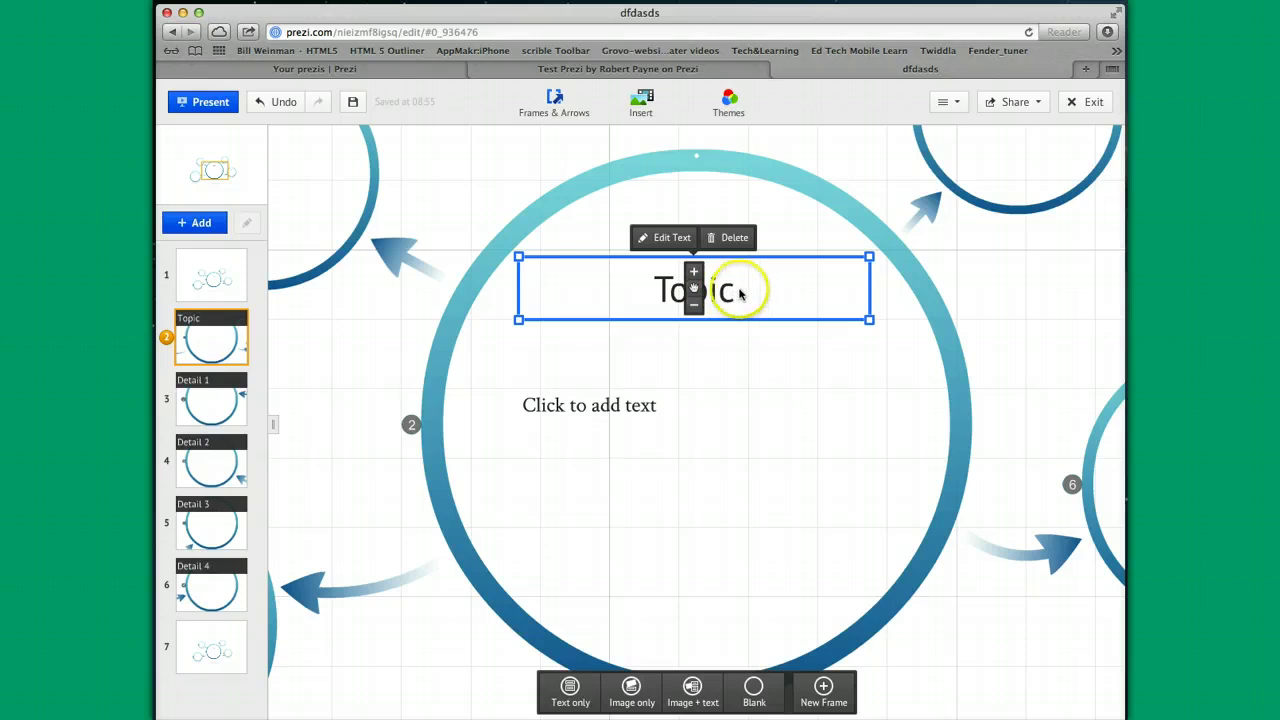
{"action": "left_click", "coordinate": [740, 292]}
{"action": "key", "text": "BackSpace"}
{"action": "key", "text": "BackSpace"}
{"action": "type", "text": "Test presenta"}
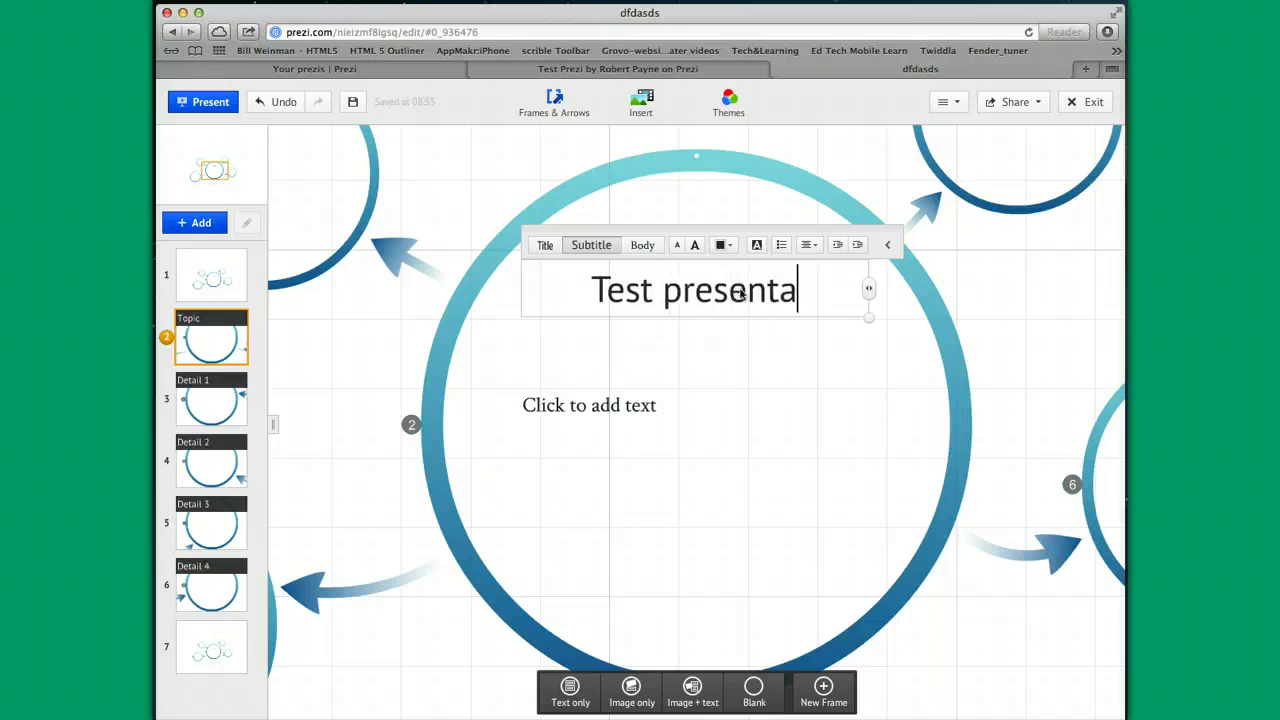
{"action": "type", "text": "tion"}
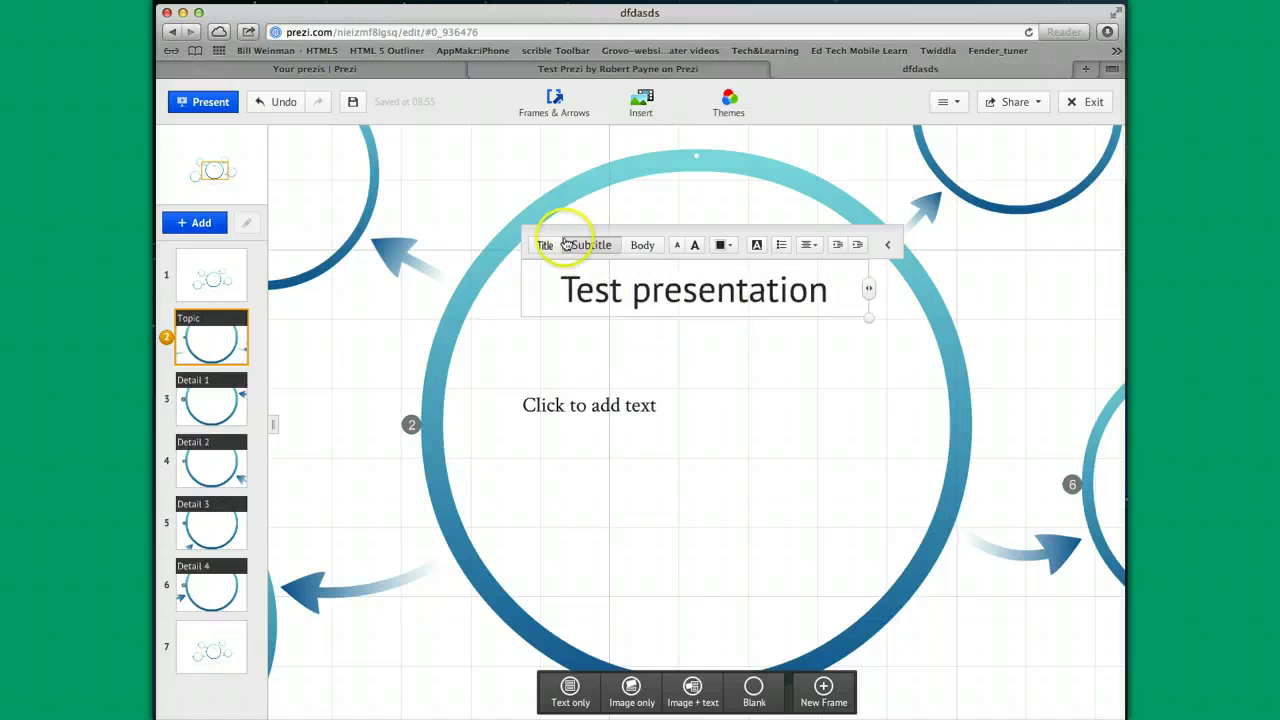
- Try increasing and decreasing the size of the "Test presentation" heading, and colour it red
{"action": "left_click", "coordinate": [696, 247]}
{"action": "left_click", "coordinate": [679, 245]}
{"action": "left_click", "coordinate": [735, 247]}
{"action": "left_click", "coordinate": [737, 248]}
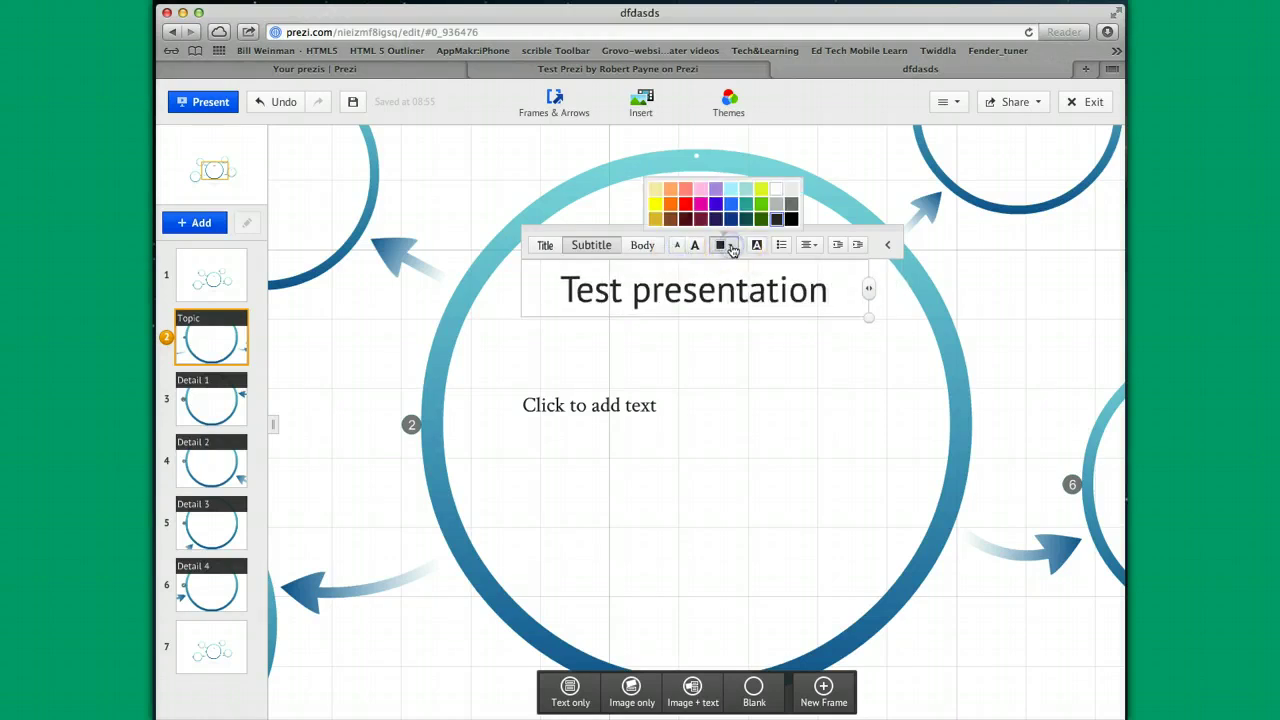
{"action": "left_click", "coordinate": [685, 205]}
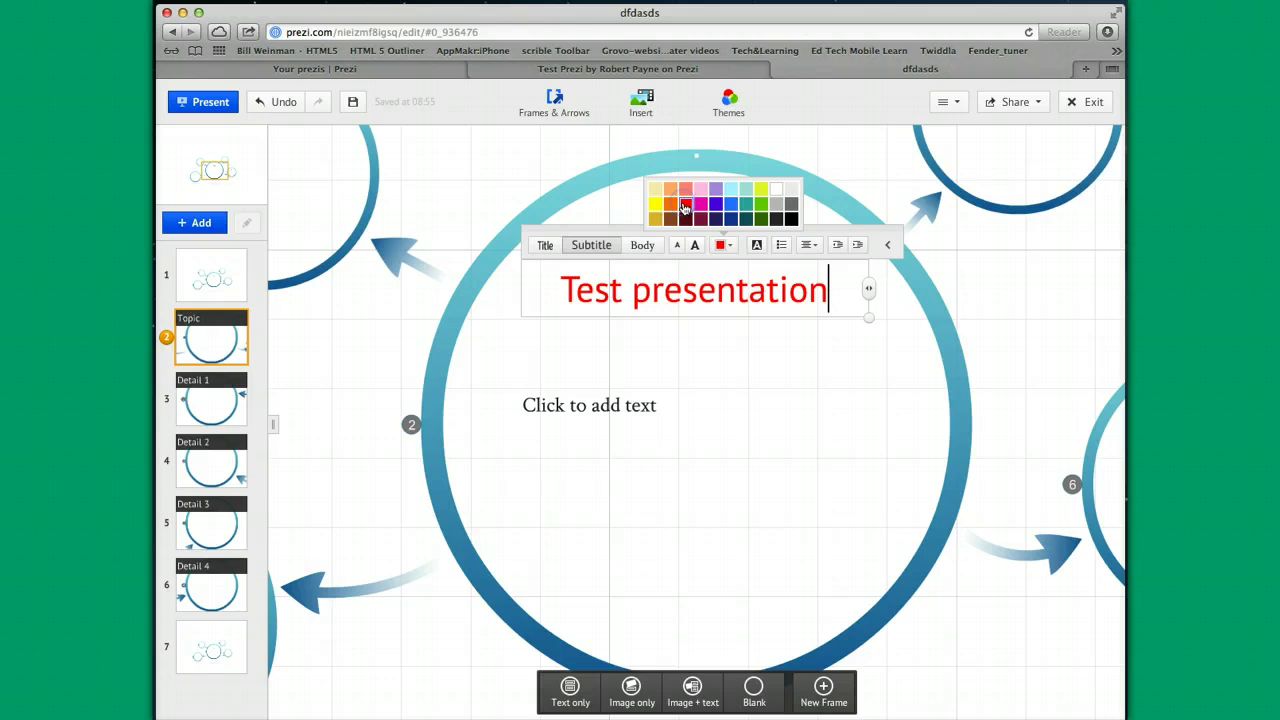
- Shrink the "Test presentation" heading slightly and move it a little lower in the circle
{"action": "left_click", "coordinate": [868, 291]}
{"action": "left_click_drag", "start_coordinate": [868, 291], "coordinate": [786, 386]}
{"action": "left_click_drag", "start_coordinate": [700, 294], "coordinate": [725, 316]}
- Fill the body placeholder below the "Test presentation" heading with "This is Prezi"
{"action": "left_click", "coordinate": [614, 406]}
{"action": "type", "text": "This is Prezi"}
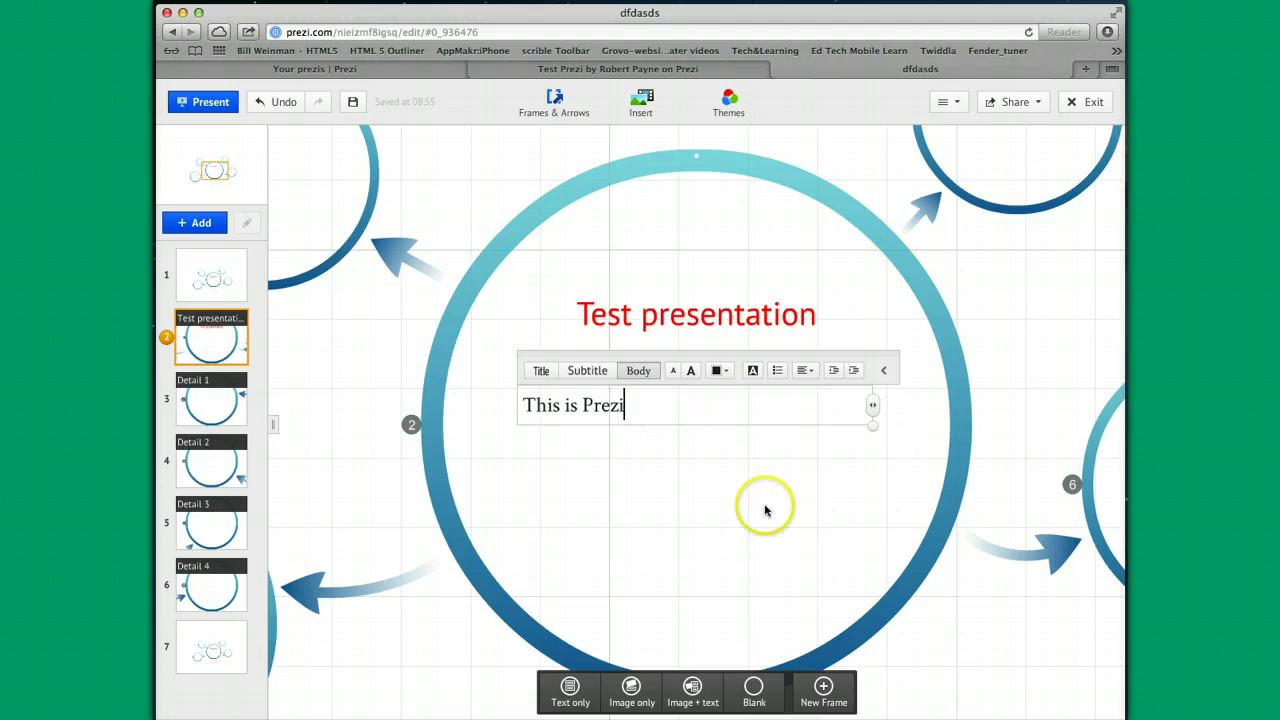
{"action": "left_click", "coordinate": [757, 520]}
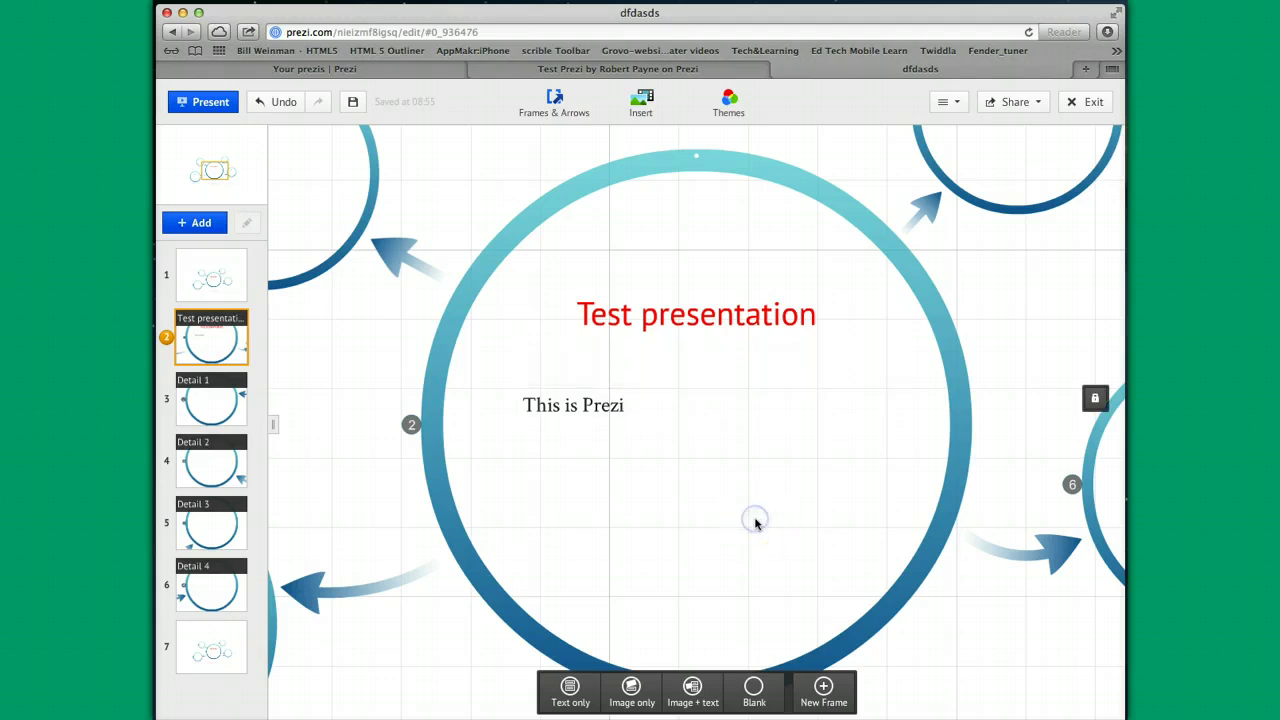
{"action": "left_click", "coordinate": [762, 518]}
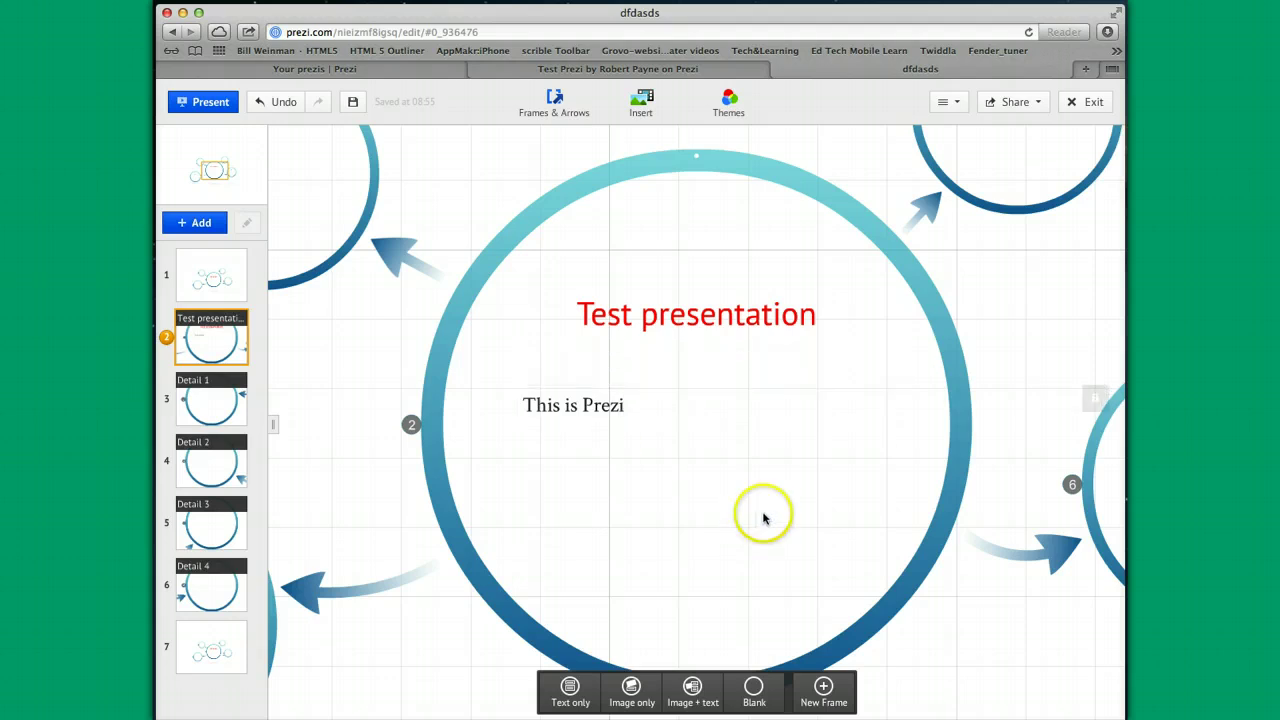
{"action": "left_click", "coordinate": [1095, 402]}
{"action": "left_click", "coordinate": [1097, 401]}
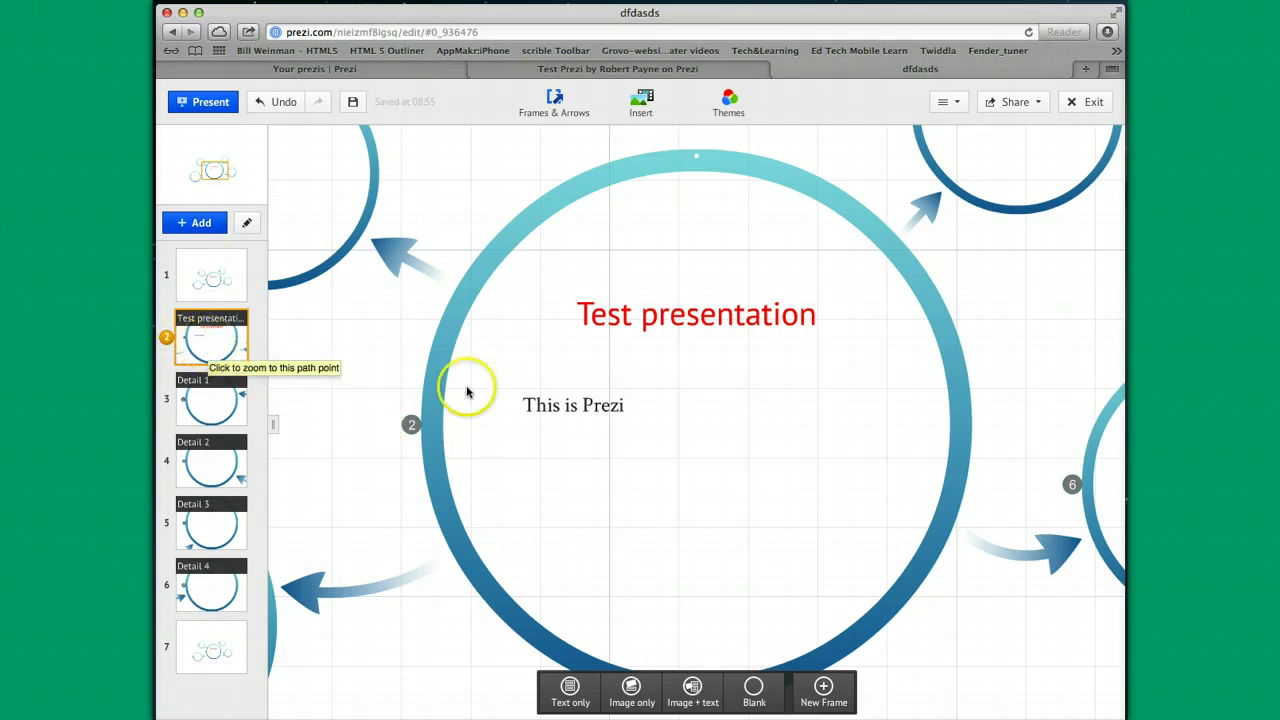
- Try enlarging and shrinking the "This is Prezi" text, and reposition it below the heading in the circle
{"action": "left_click", "coordinate": [566, 400]}
{"action": "left_click_drag", "start_coordinate": [569, 406], "coordinate": [660, 472]}
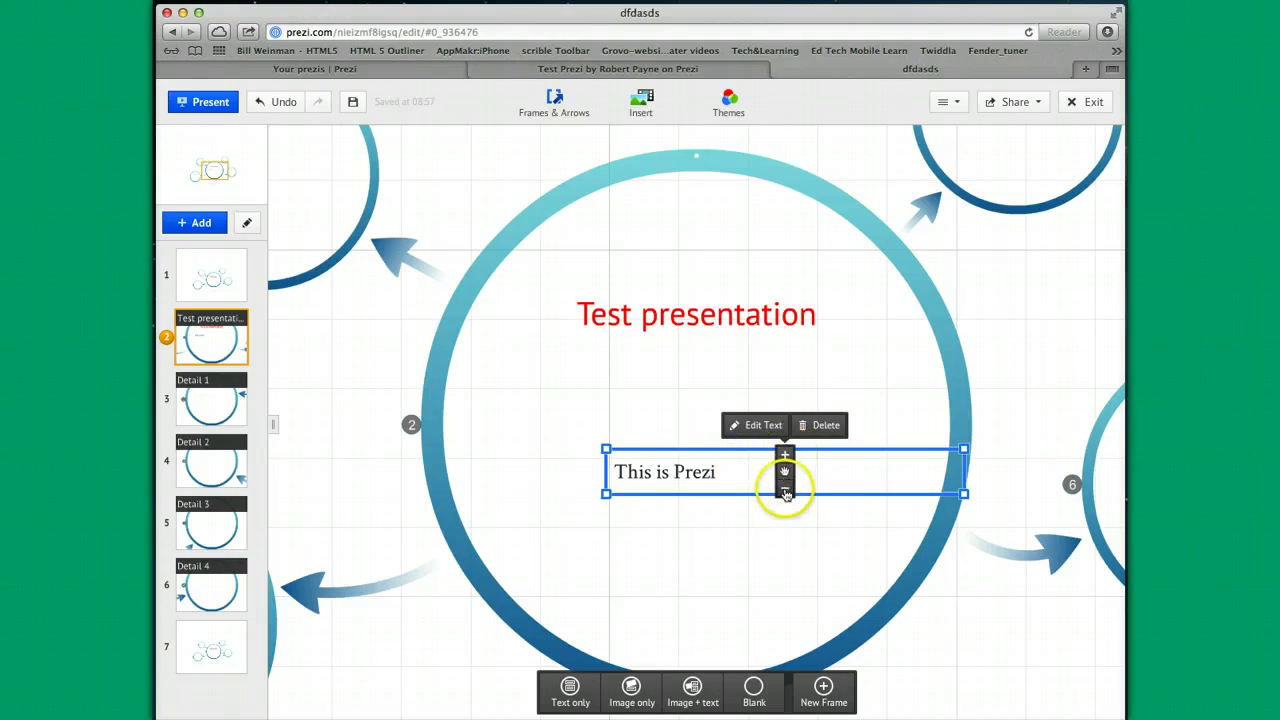
{"action": "left_click_drag", "start_coordinate": [785, 475], "coordinate": [726, 460]}
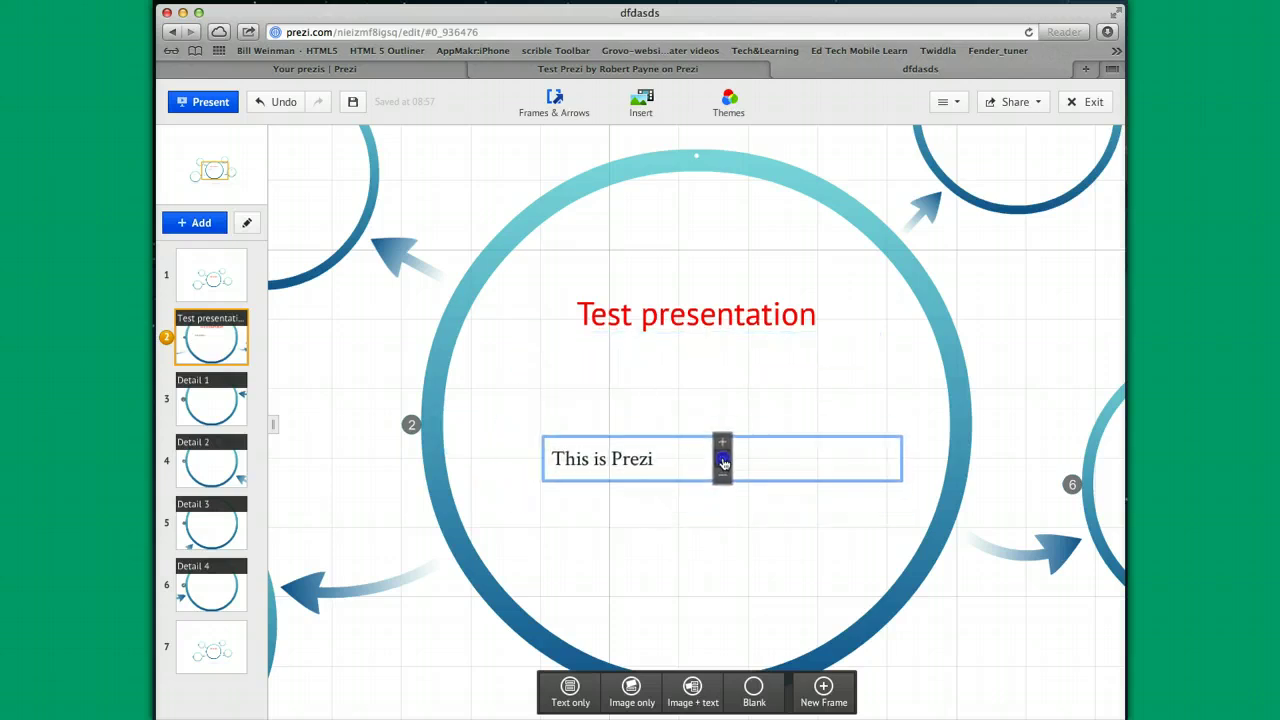
{"action": "left_click", "coordinate": [722, 440]}
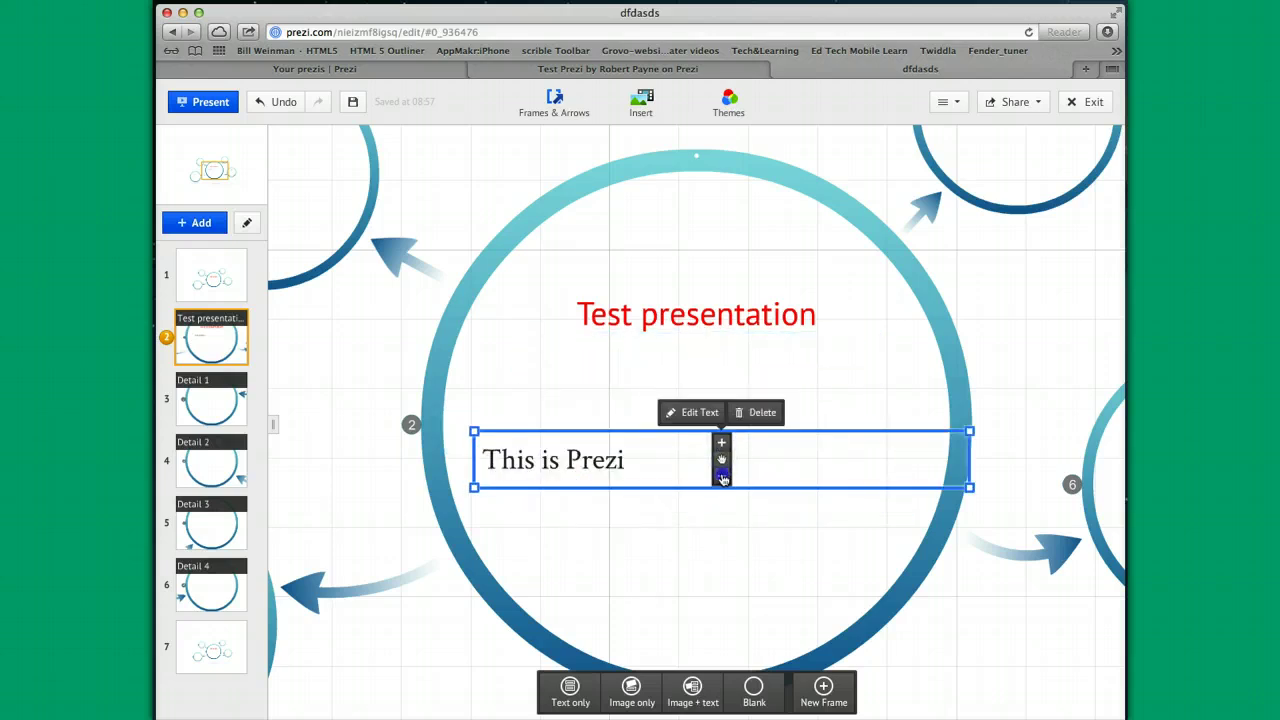
{"action": "left_click", "coordinate": [722, 477]}
{"action": "left_click_drag", "start_coordinate": [721, 461], "coordinate": [697, 434]}
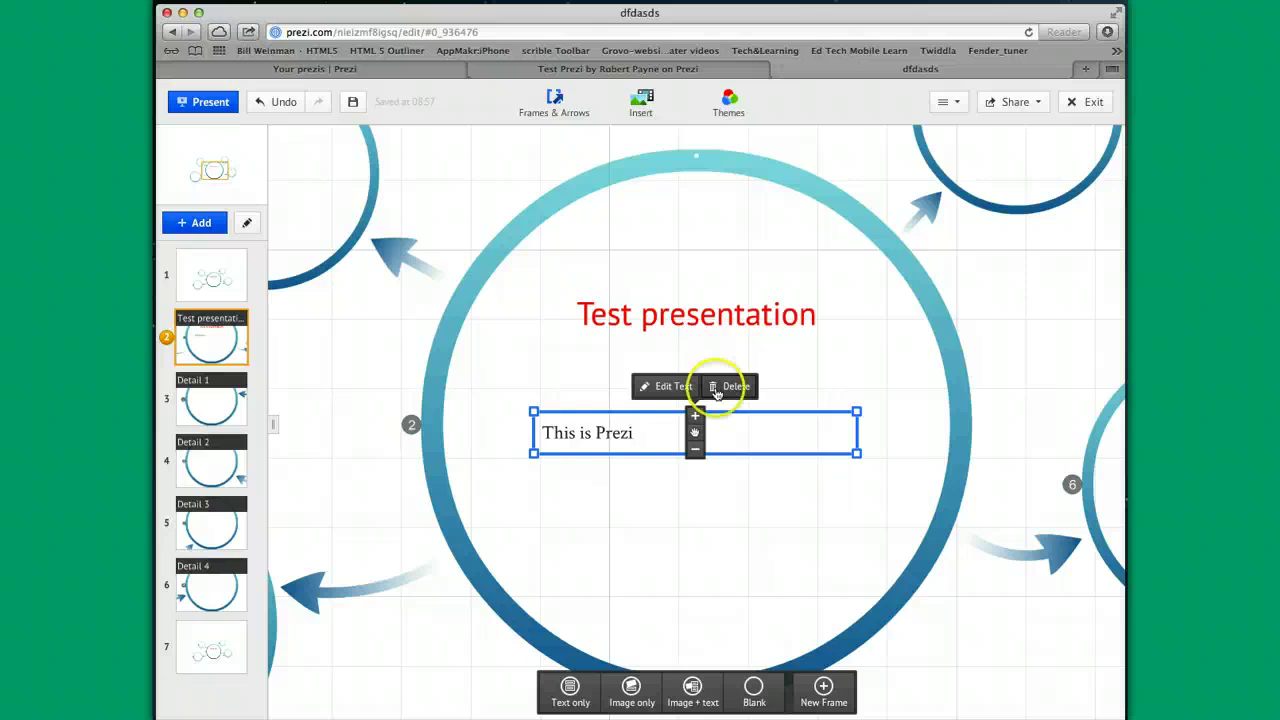
- Colour the "This is Prezi" text blue and centre it beneath the "Test presentation" heading
{"action": "left_click", "coordinate": [666, 387]}
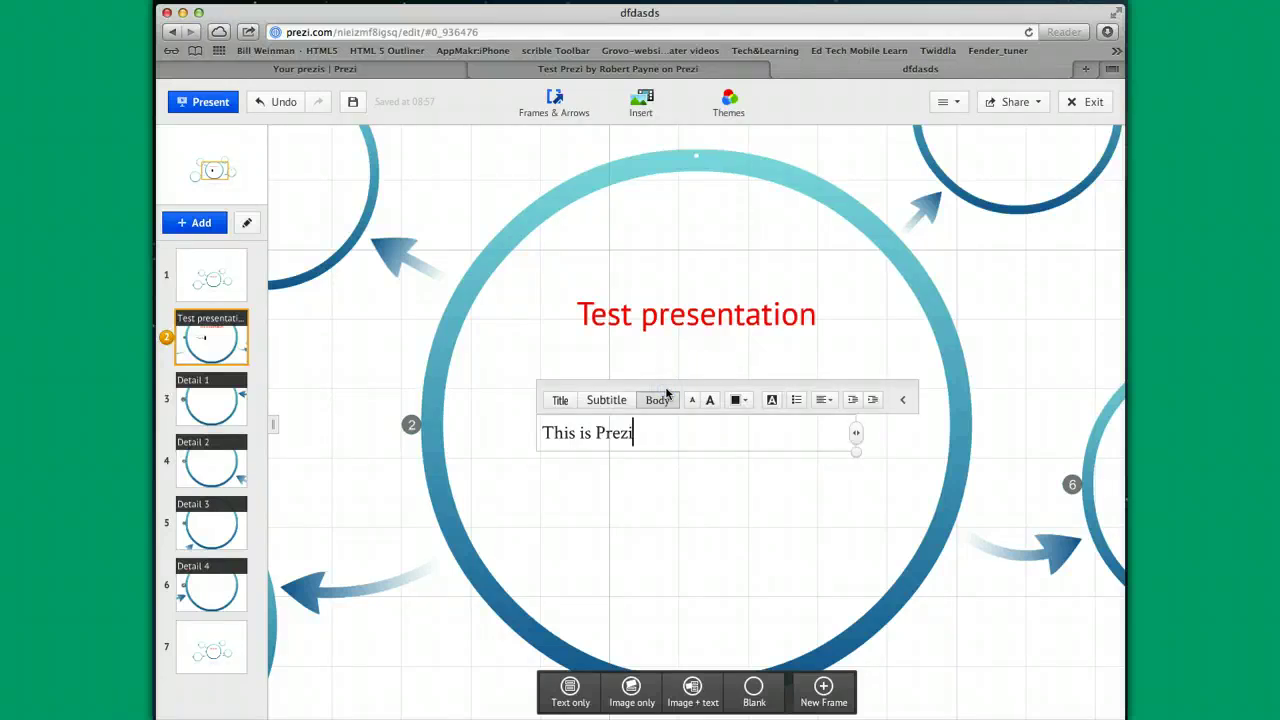
{"action": "left_click", "coordinate": [743, 401]}
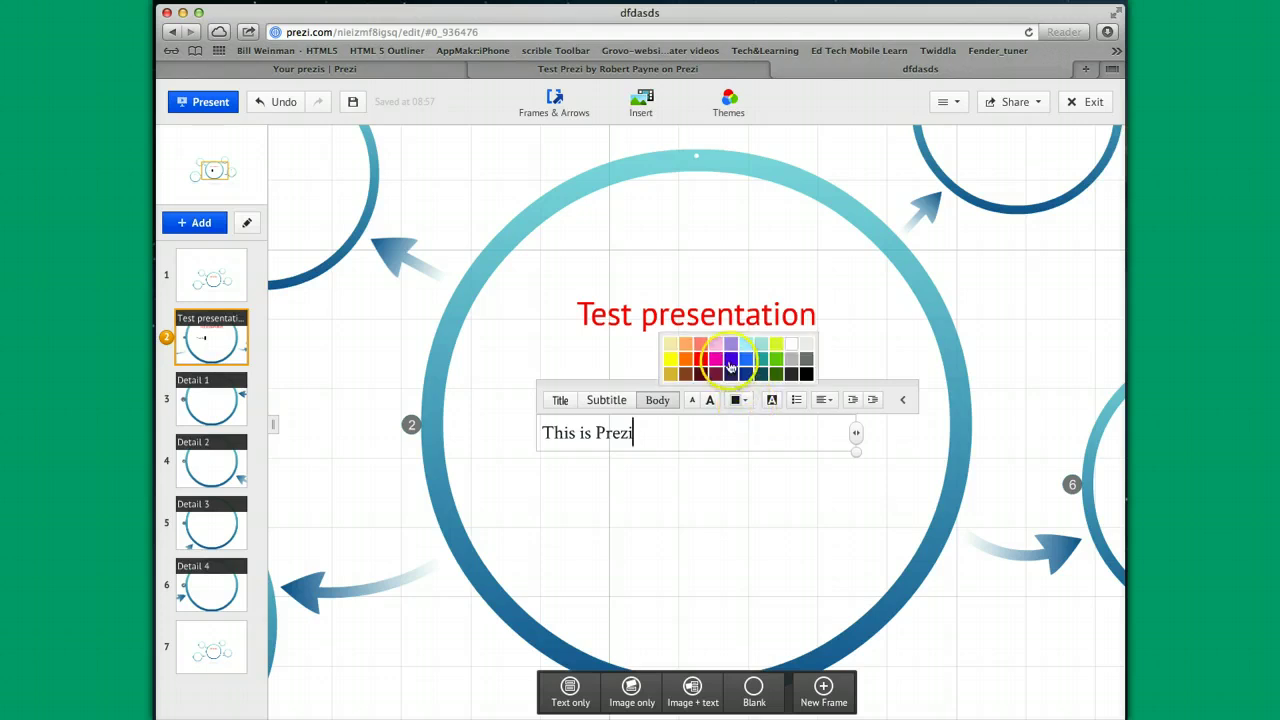
{"action": "left_click", "coordinate": [711, 467]}
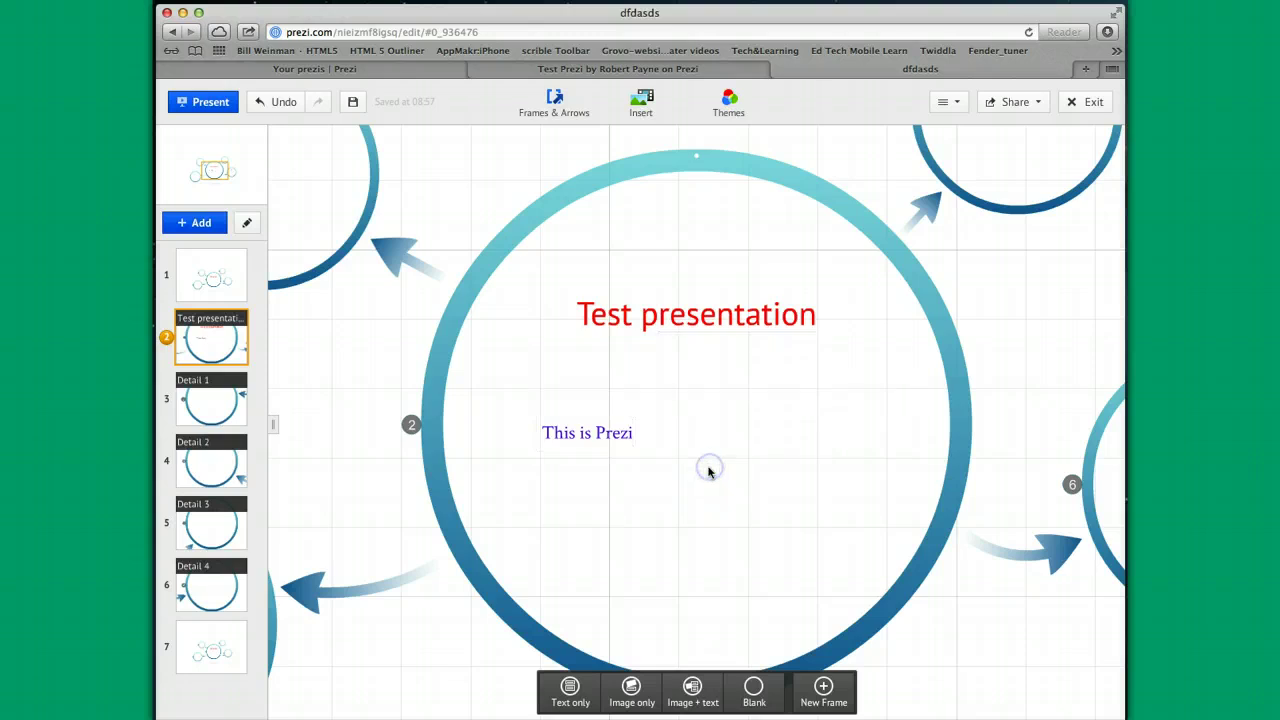
{"action": "left_click", "coordinate": [614, 446]}
{"action": "left_click_drag", "start_coordinate": [606, 434], "coordinate": [677, 440]}
{"action": "left_click", "coordinate": [676, 517]}
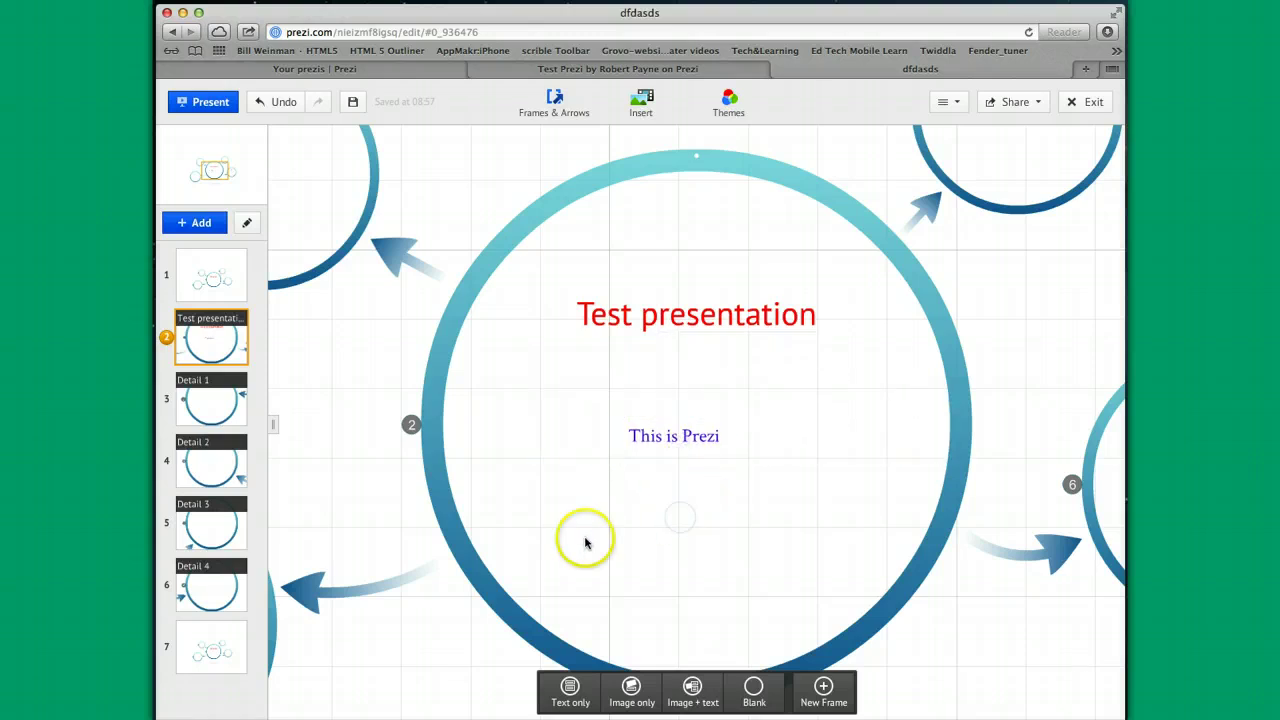
- Zoom to the Detail 1 path point and replace its heading with "Insert 1"
{"action": "left_click", "coordinate": [210, 405]}
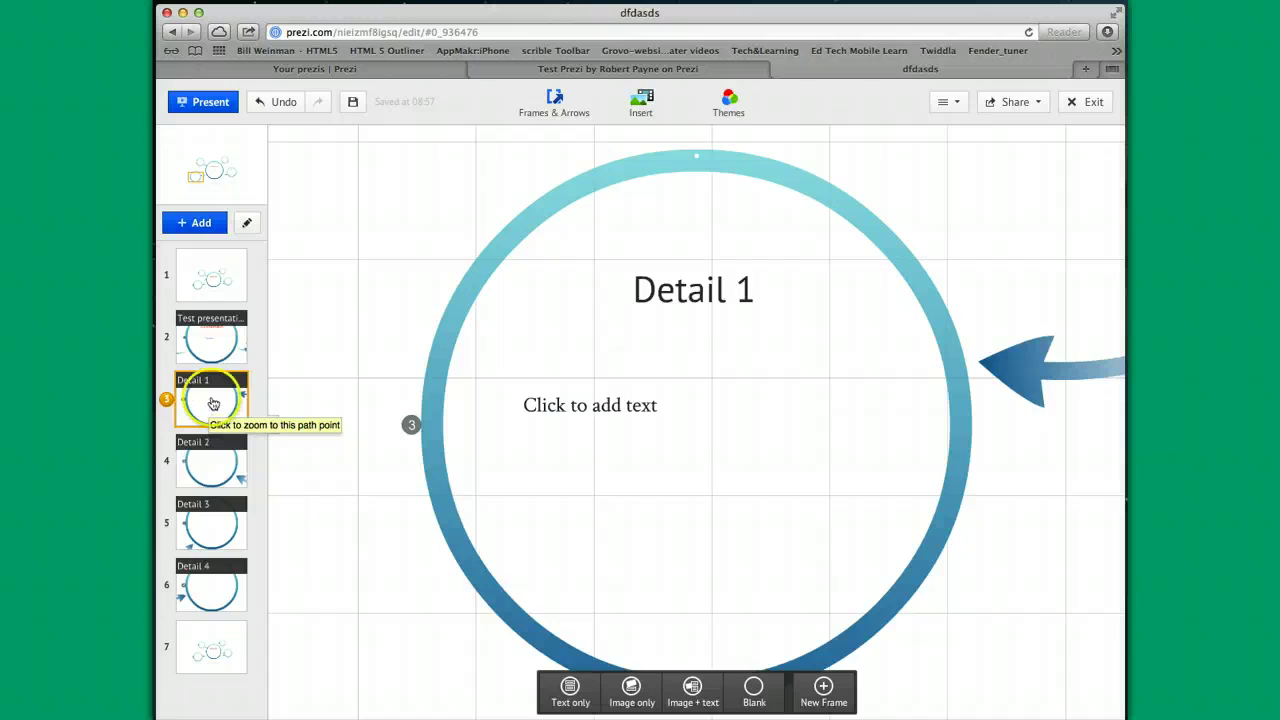
{"action": "left_click", "coordinate": [752, 288]}
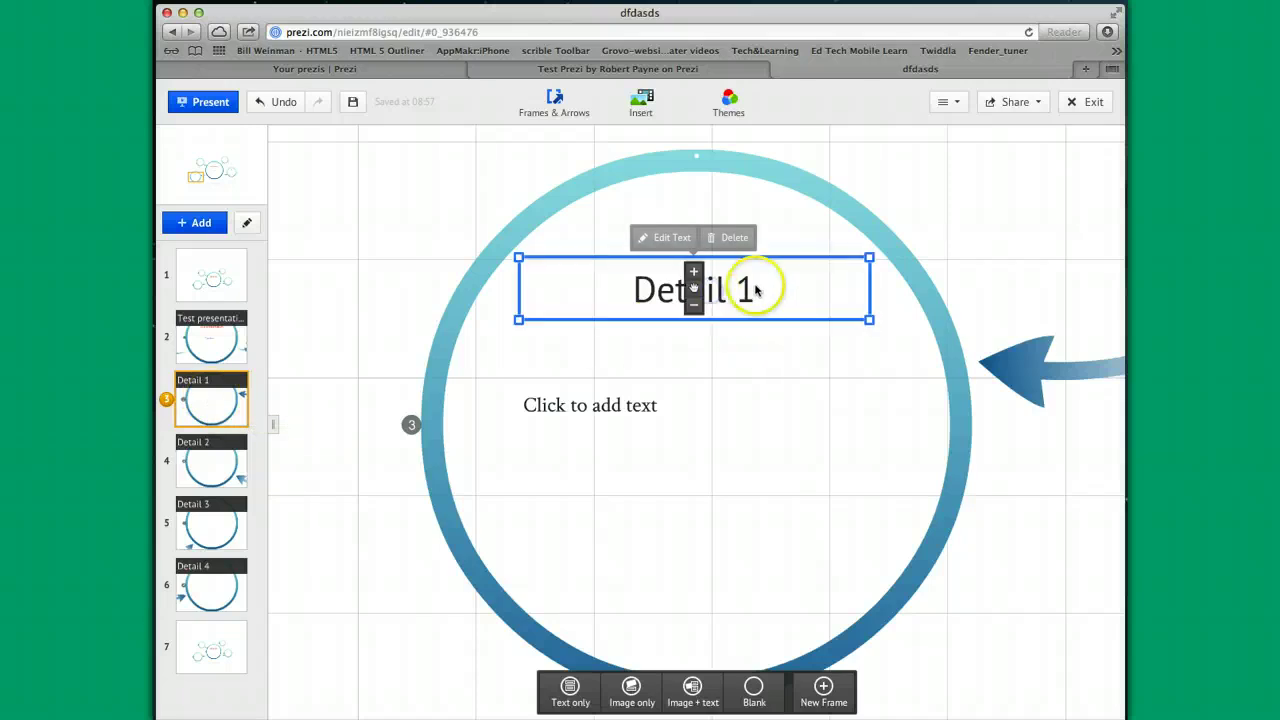
{"action": "left_click", "coordinate": [757, 288]}
{"action": "key", "text": "BackSpace"}
{"action": "key", "text": "BackSpace"}
{"action": "key", "text": "BackSpace"}
{"action": "key", "text": "BackSpace"}
{"action": "key", "text": "BackSpace"}
{"action": "key", "text": "BackSpace"}
{"action": "key", "text": "BackSpace"}
{"action": "key", "text": "BackSpace"}
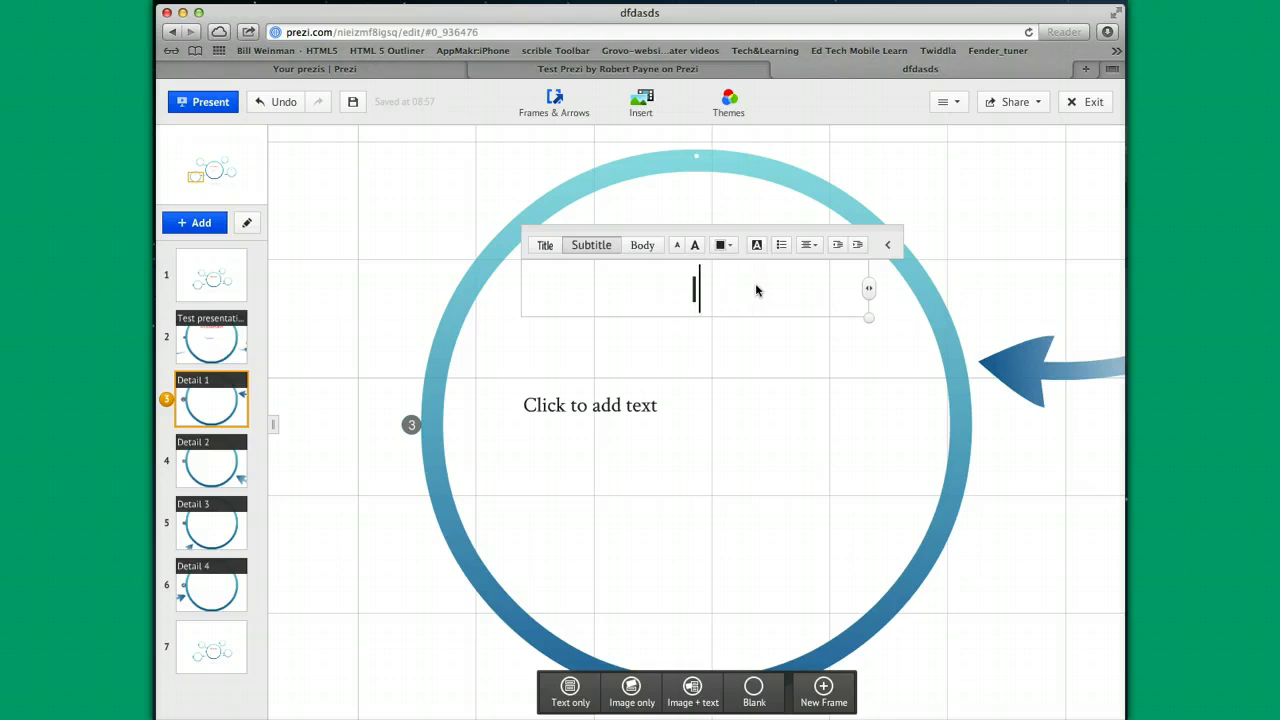
{"action": "type", "text": "Insert 1"}
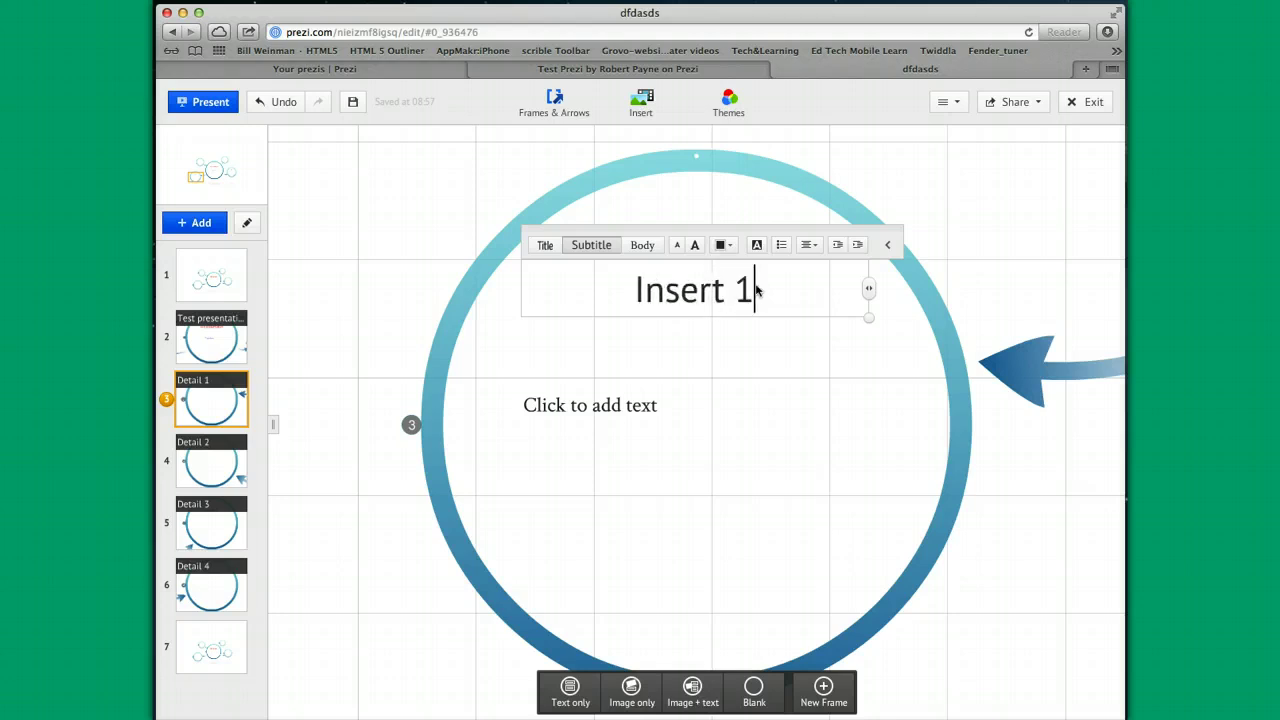
{"action": "left_click", "coordinate": [680, 403]}
{"action": "left_click", "coordinate": [677, 205]}
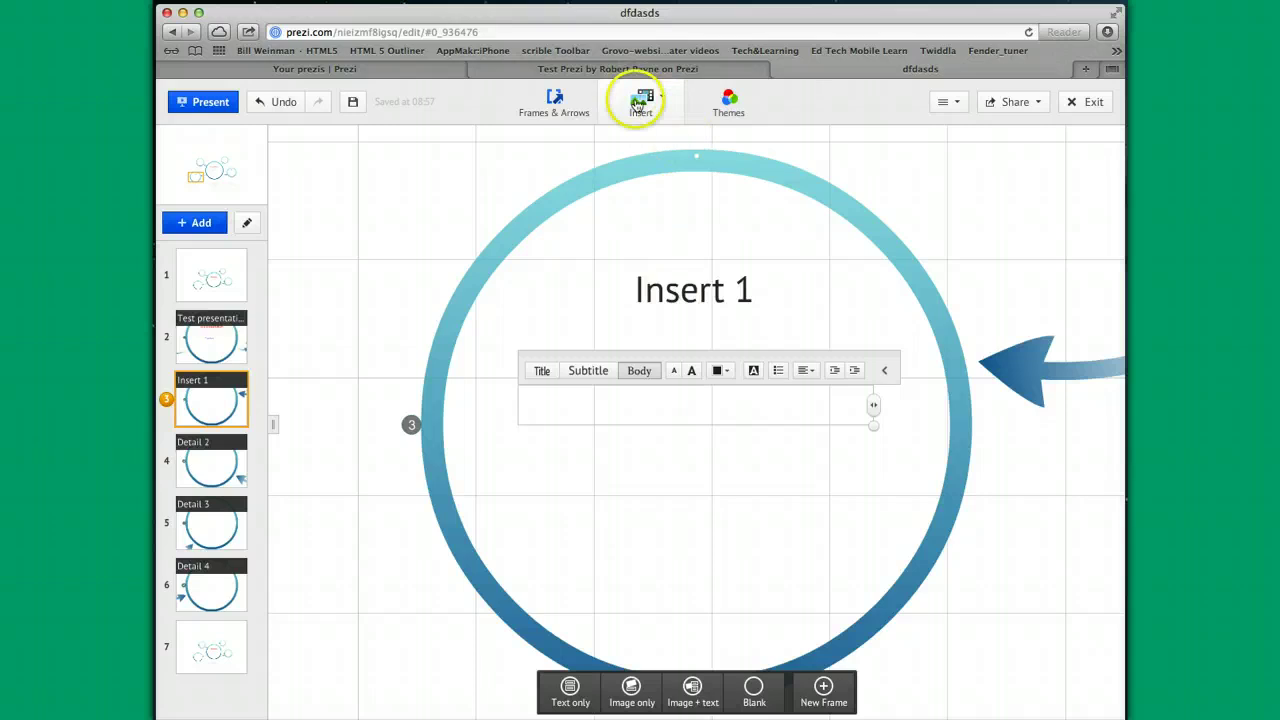
{"action": "left_click", "coordinate": [722, 488]}
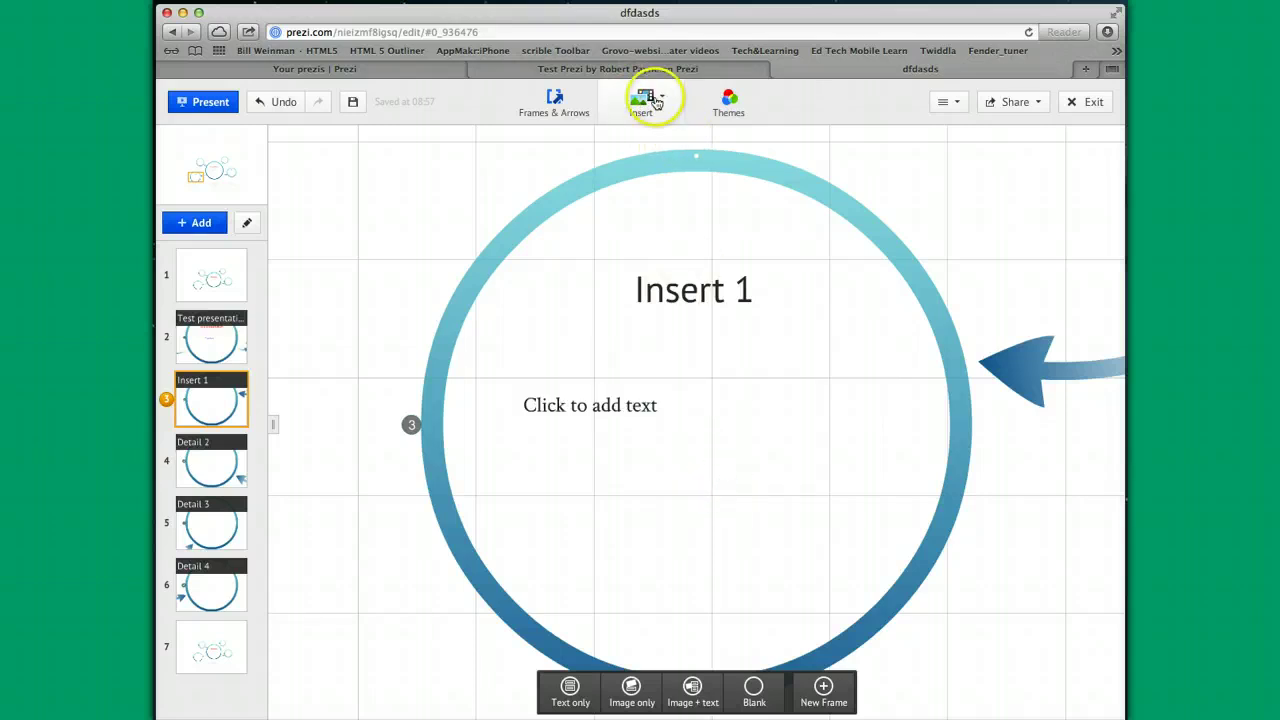
- Insert the third picture, the dark portrait, from the computer's Photos library into the Insert 1 frame
{"action": "left_click", "coordinate": [645, 100]}
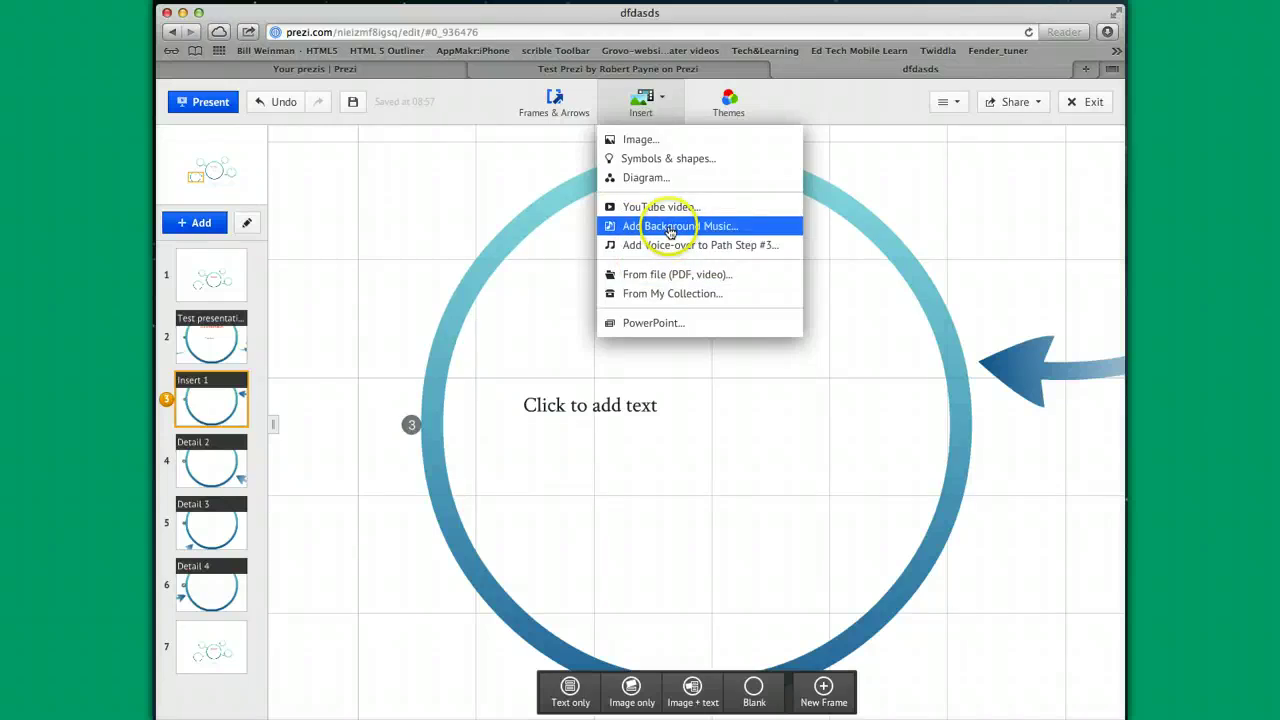
{"action": "left_click", "coordinate": [646, 145]}
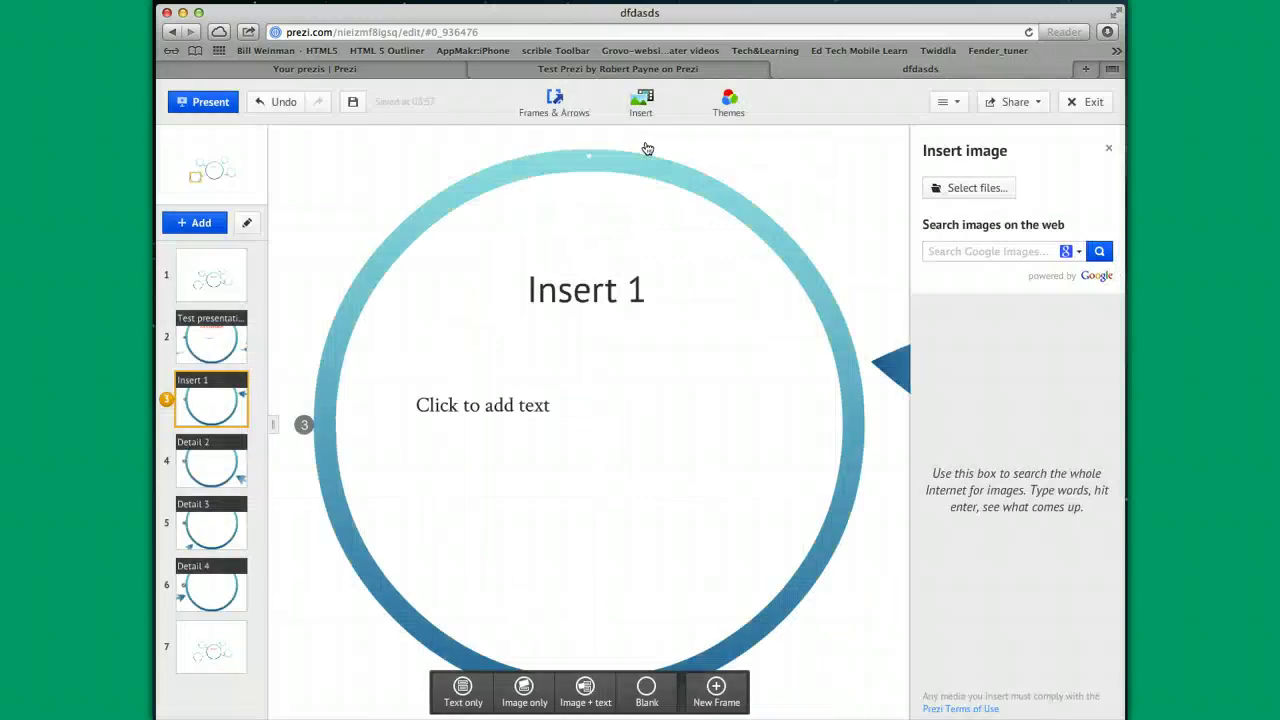
{"action": "left_click", "coordinate": [975, 188]}
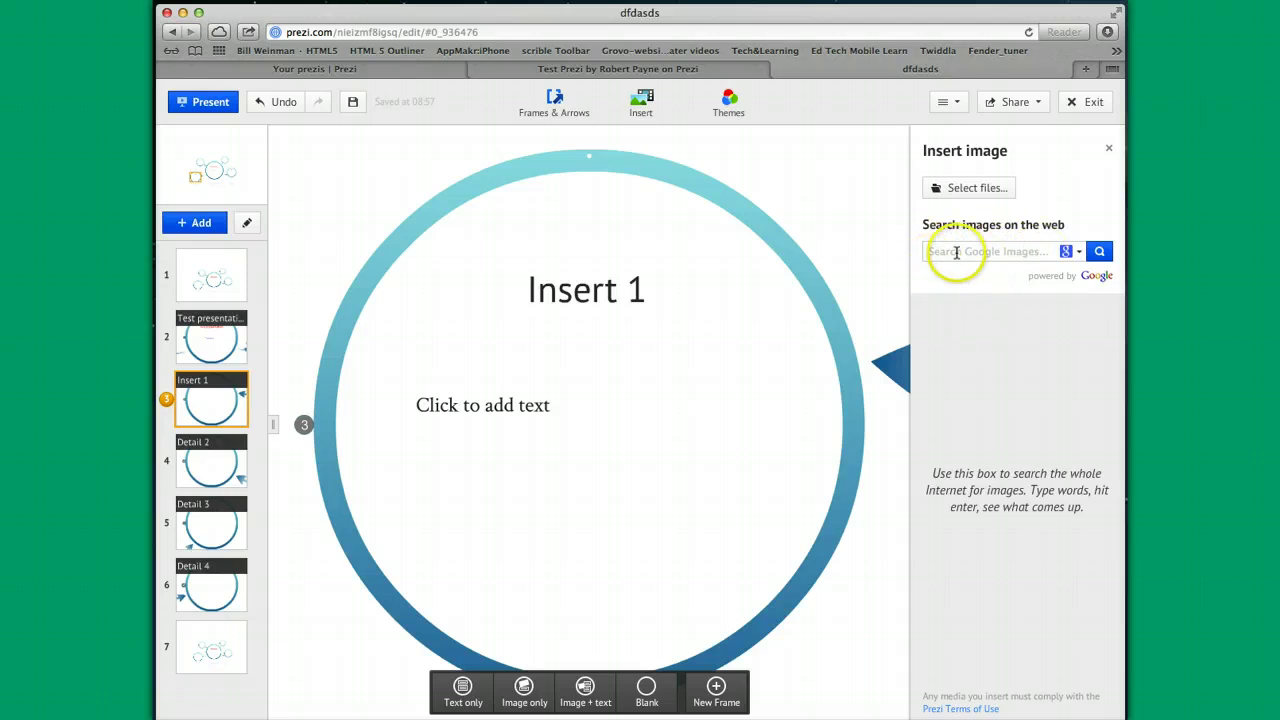
{"action": "left_click", "coordinate": [960, 192]}
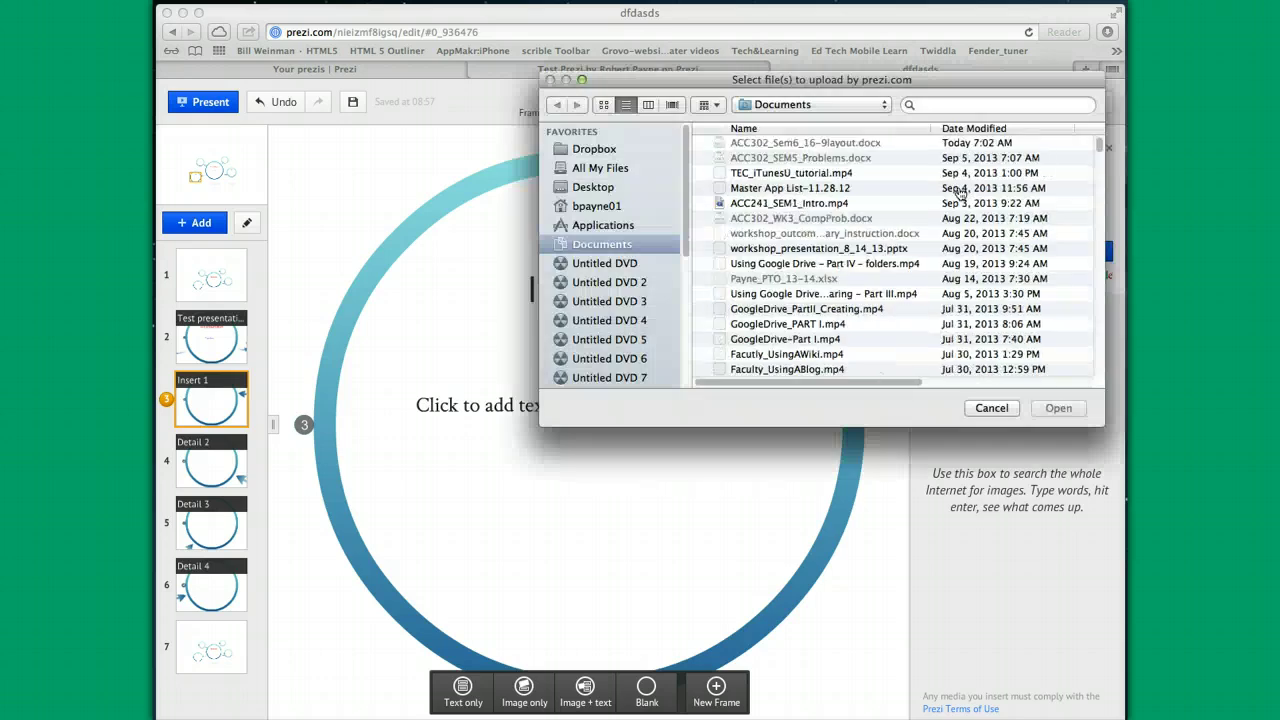
{"action": "left_click_drag", "start_coordinate": [684, 206], "coordinate": [692, 355]}
{"action": "left_click", "coordinate": [589, 362]}
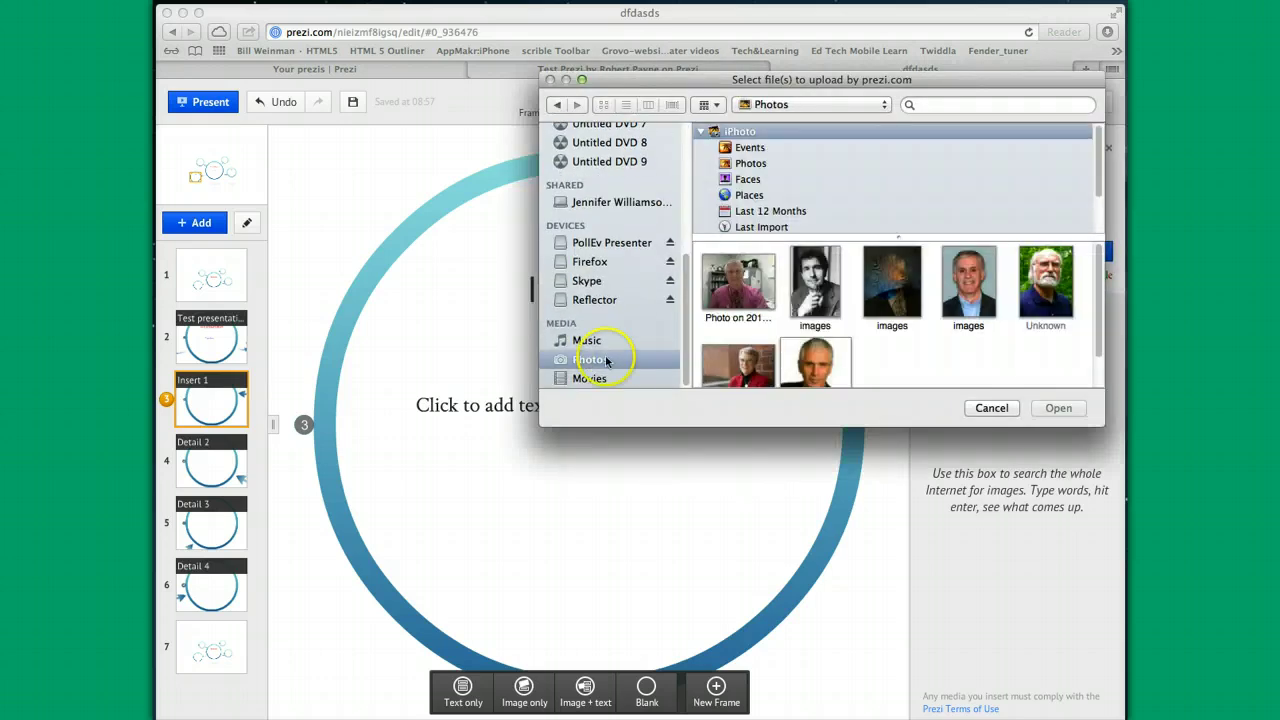
{"action": "left_click", "coordinate": [892, 282]}
{"action": "left_click", "coordinate": [1058, 408]}
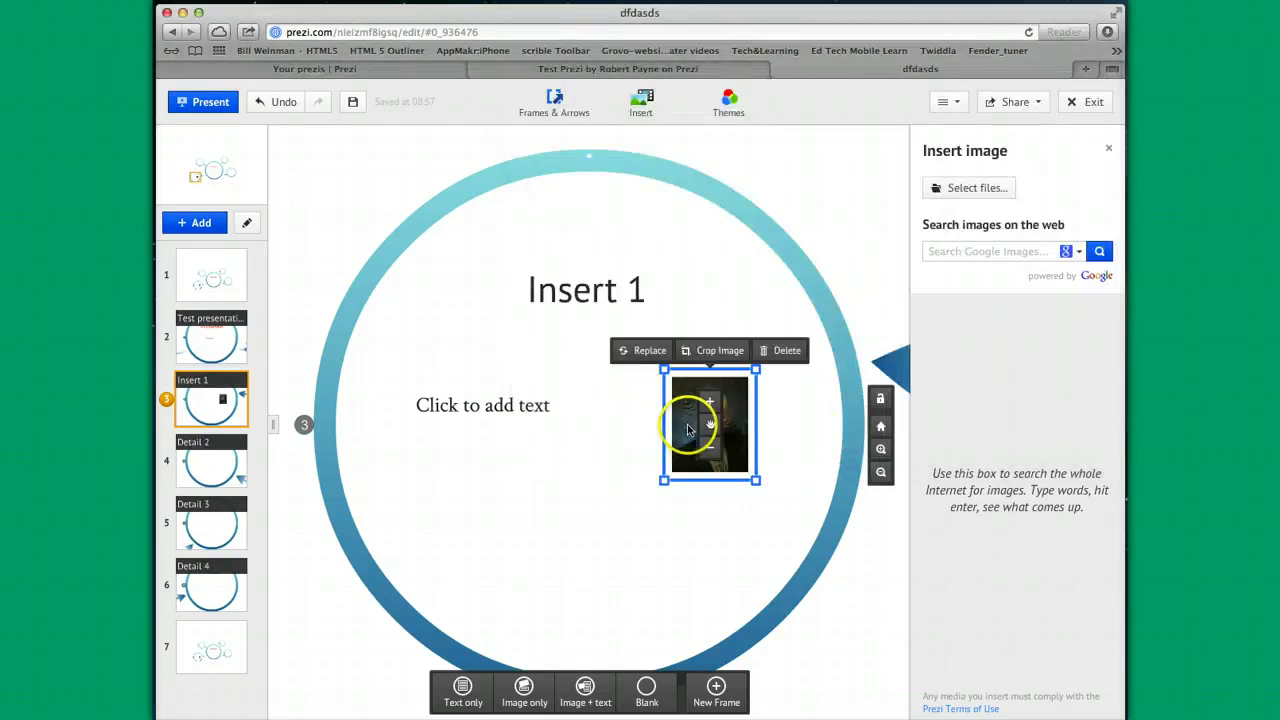
- Move the portrait image to the lower middle of the Insert 1 circle, enlarge it, and fine-tune its size from the corners
{"action": "left_click_drag", "start_coordinate": [688, 429], "coordinate": [591, 477]}
{"action": "left_click", "coordinate": [614, 446]}
{"action": "left_click", "coordinate": [614, 446]}
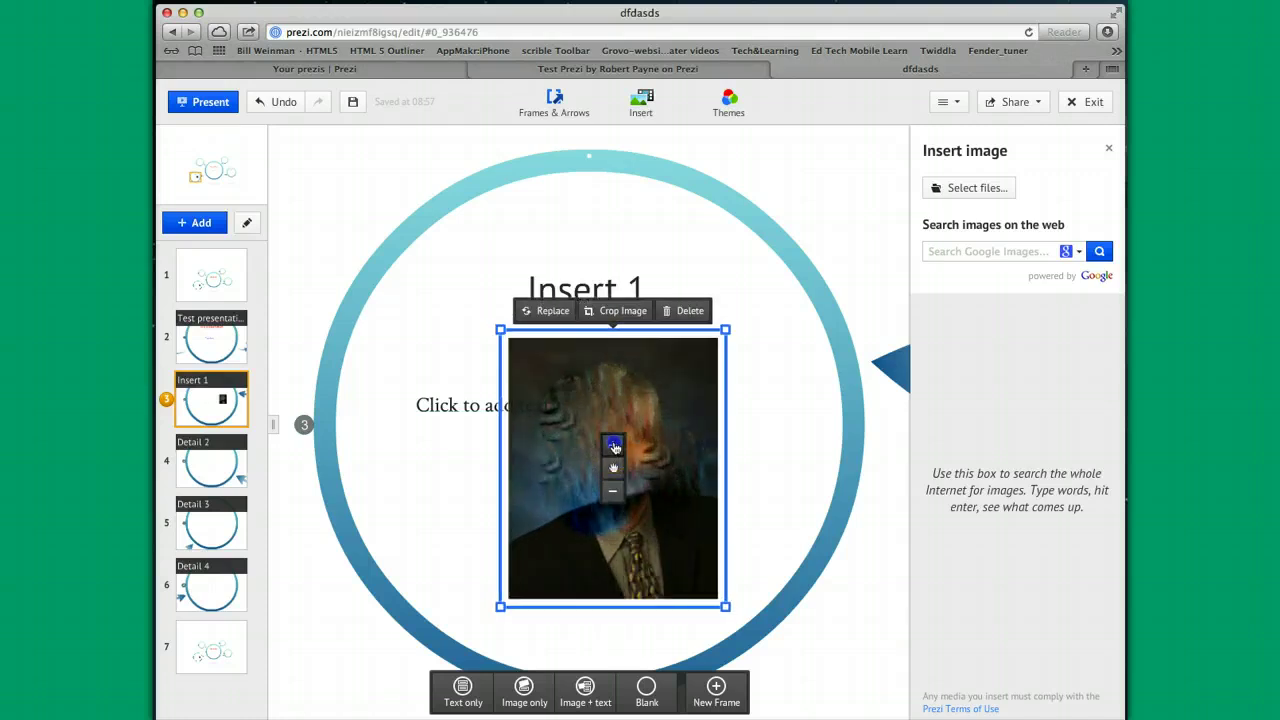
{"action": "mouse_move", "coordinate": [723, 603]}
{"action": "left_mouse_down"}
{"action": "mouse_move", "coordinate": [731, 615]}
{"action": "mouse_move", "coordinate": [754, 600]}
{"action": "mouse_move", "coordinate": [706, 597]}
{"action": "left_mouse_up"}
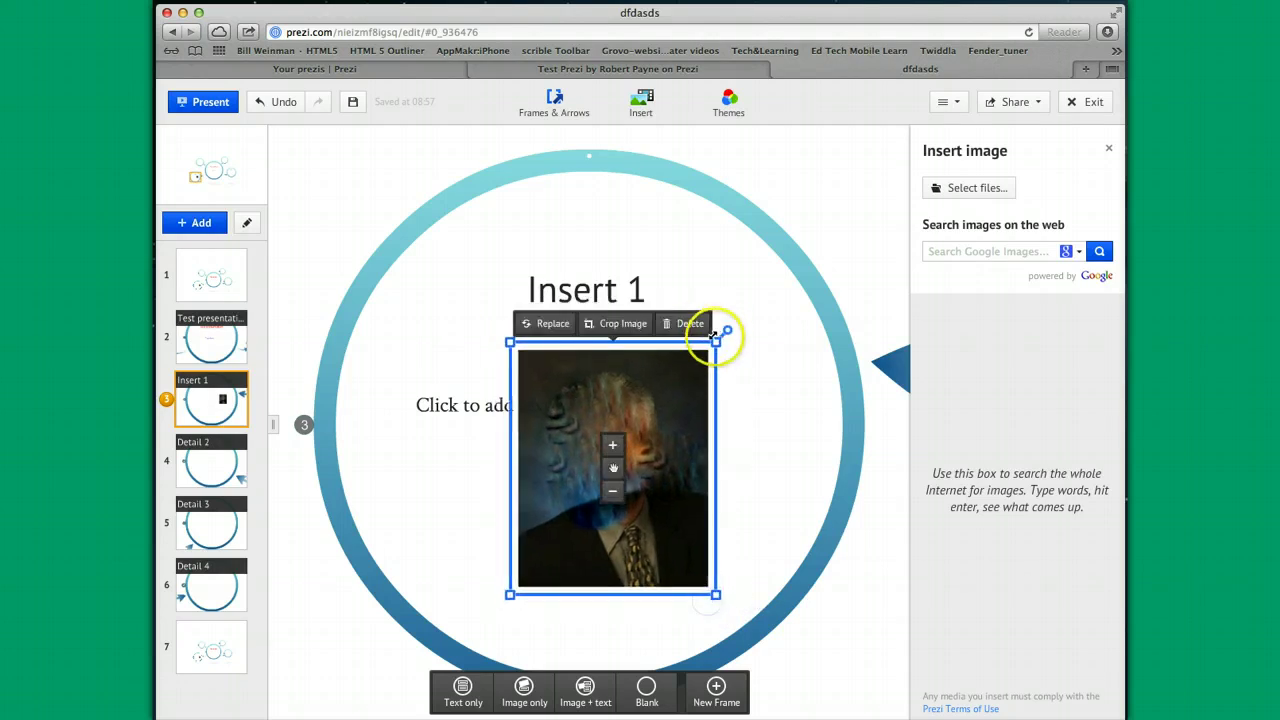
{"action": "left_click_drag", "start_coordinate": [508, 342], "coordinate": [505, 336]}
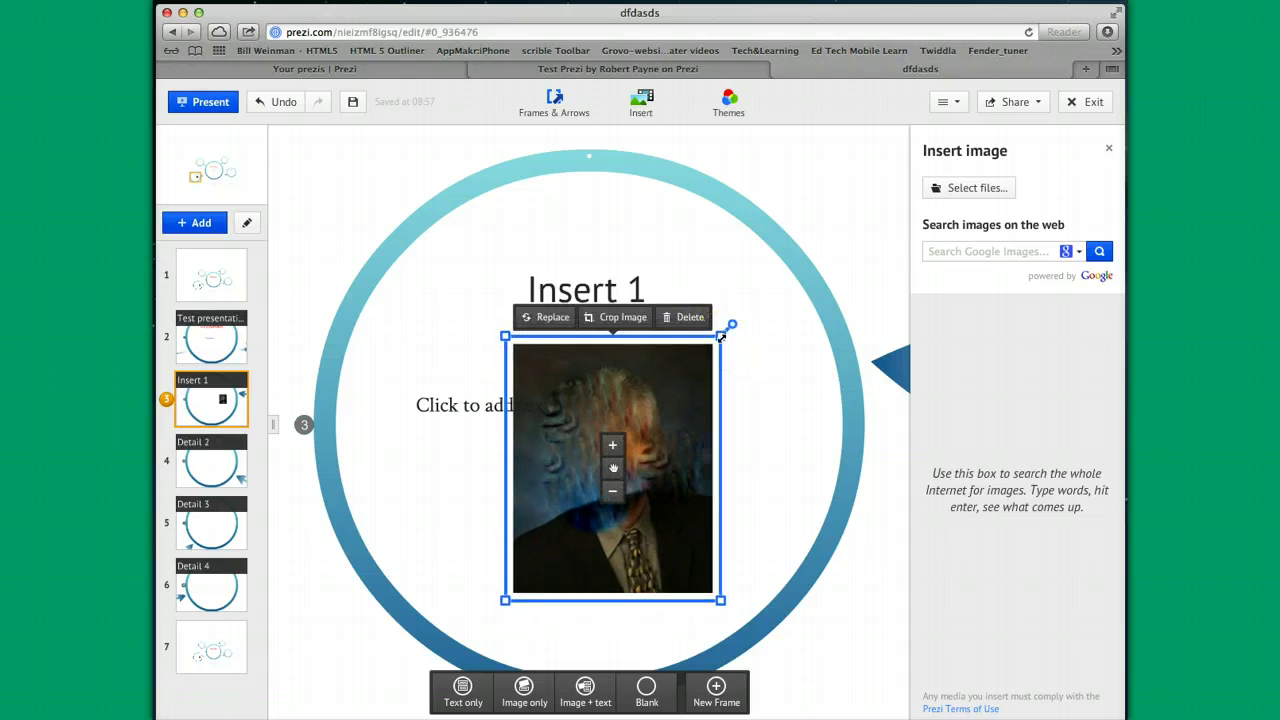
- Rotate the portrait clockwise to a diamond-like tilt and reduce its size within the Insert 1 circle
{"action": "left_click", "coordinate": [733, 326]}
{"action": "left_click_drag", "start_coordinate": [733, 326], "coordinate": [739, 448]}
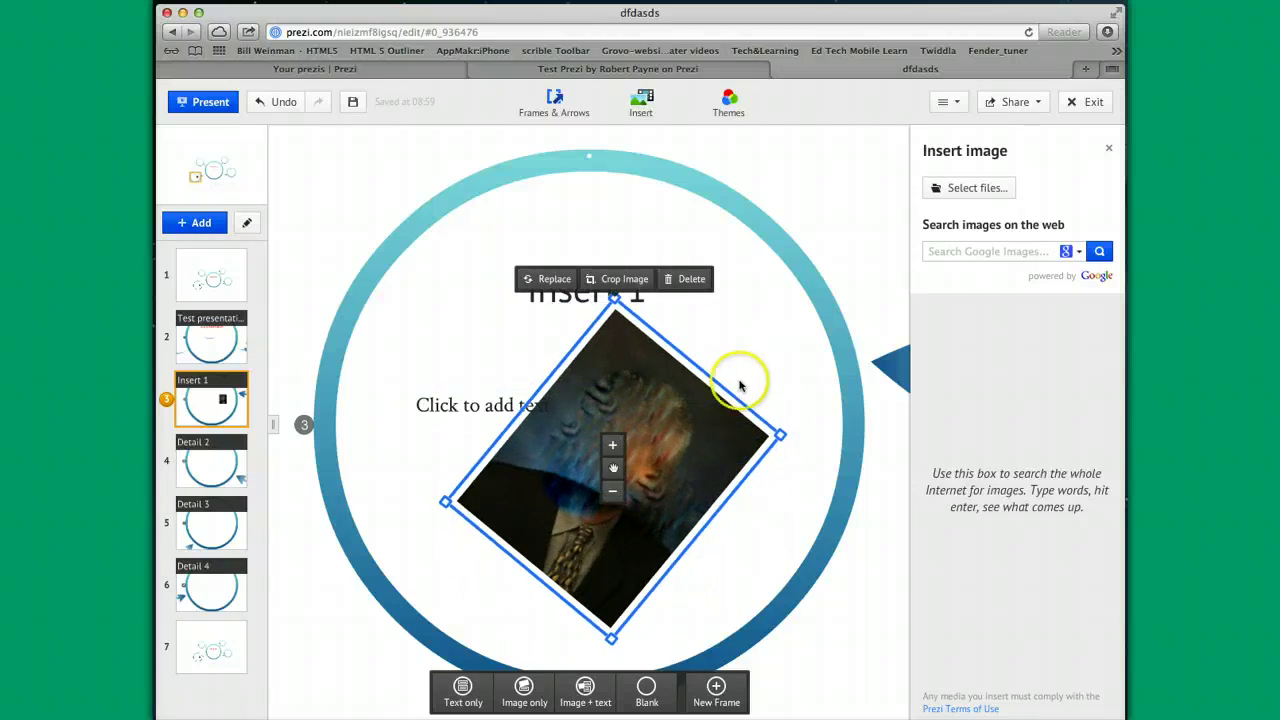
{"action": "left_click", "coordinate": [614, 494]}
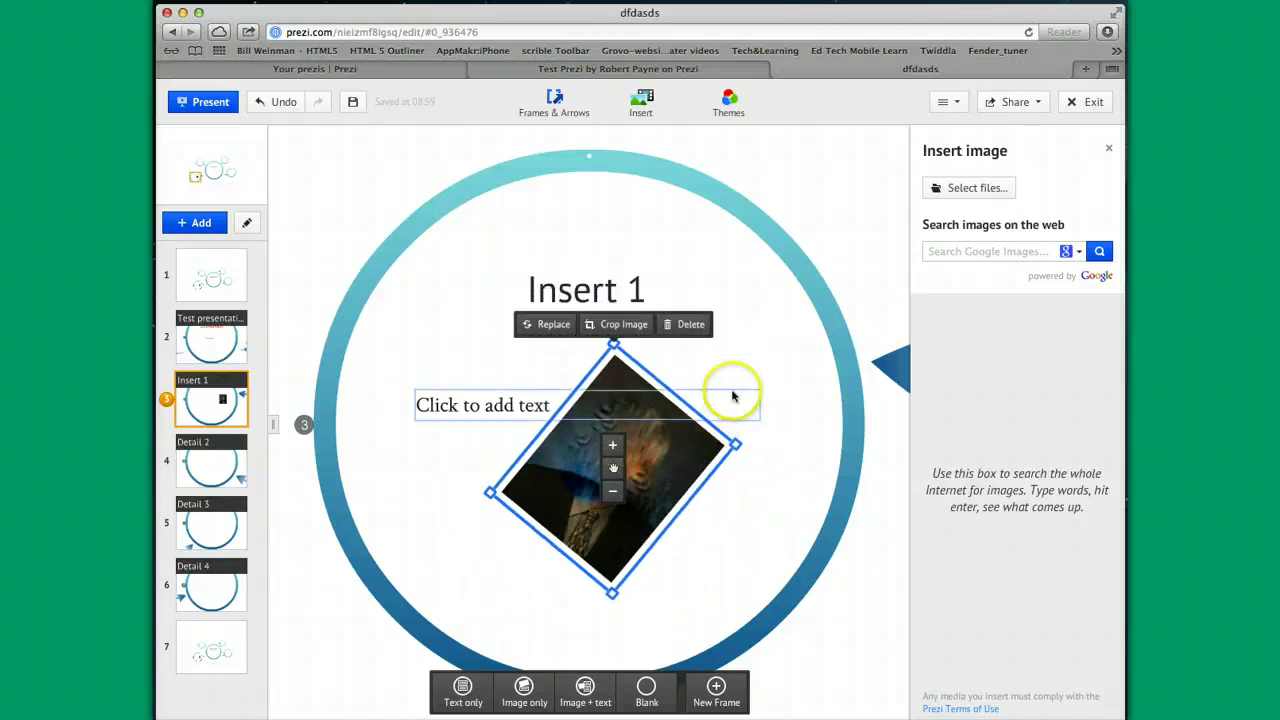
- Replace the Insert 1 placeholder text with "Inserting a photo" and move it beneath the portrait
{"action": "left_click", "coordinate": [543, 400]}
{"action": "left_click", "coordinate": [505, 407]}
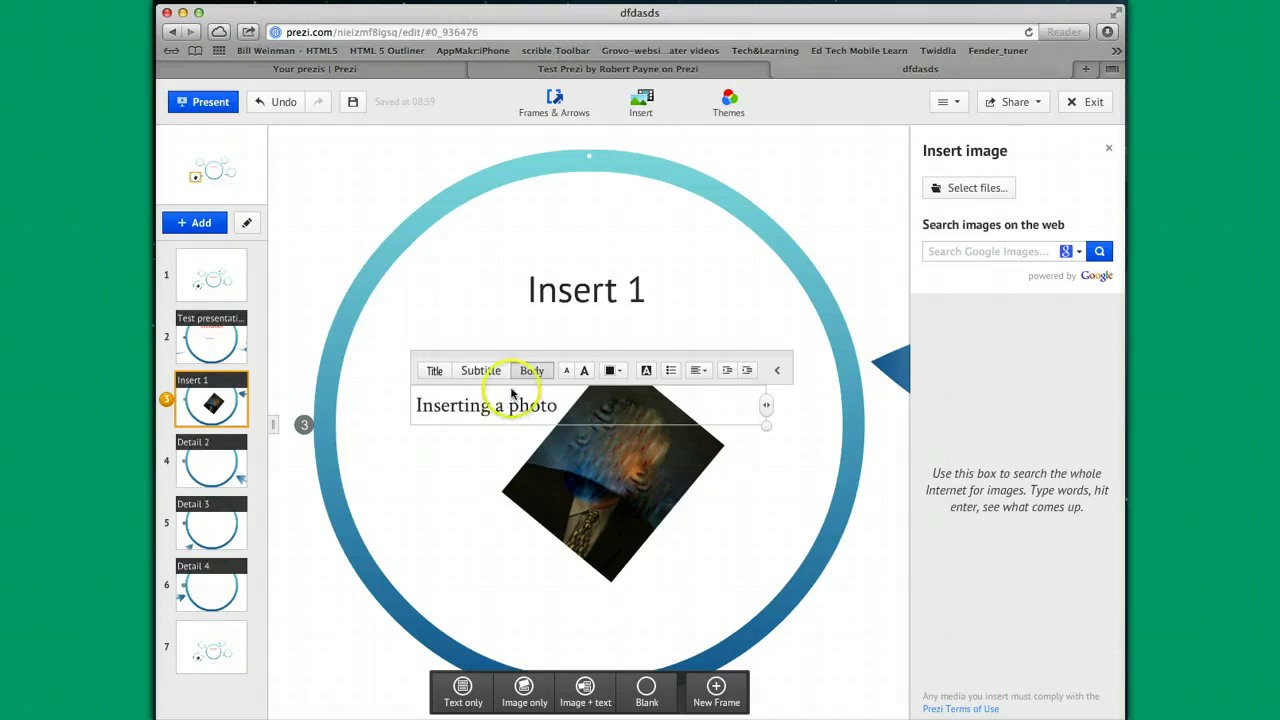
{"action": "left_click", "coordinate": [751, 309]}
{"action": "left_click", "coordinate": [500, 406]}
{"action": "left_click_drag", "start_coordinate": [500, 406], "coordinate": [594, 617]}
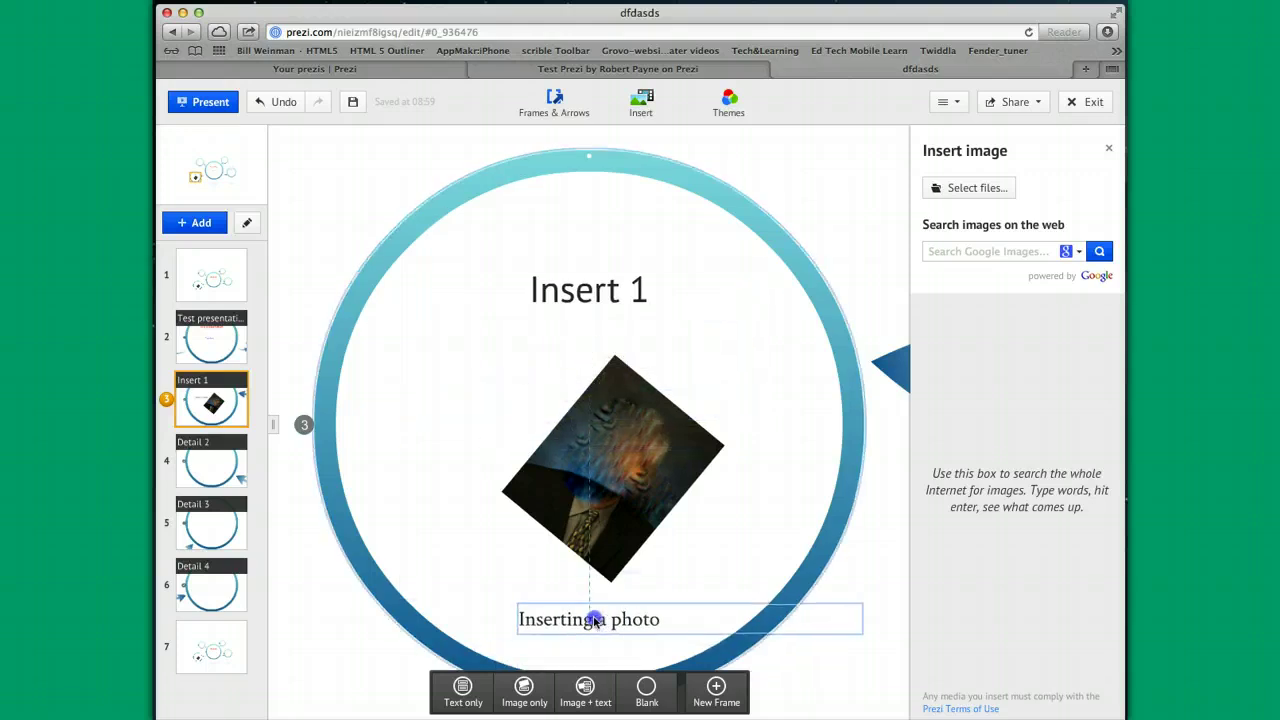
- Colour the "Inserting a photo" caption bright green
{"action": "left_click", "coordinate": [660, 621]}
{"action": "left_click", "coordinate": [676, 574]}
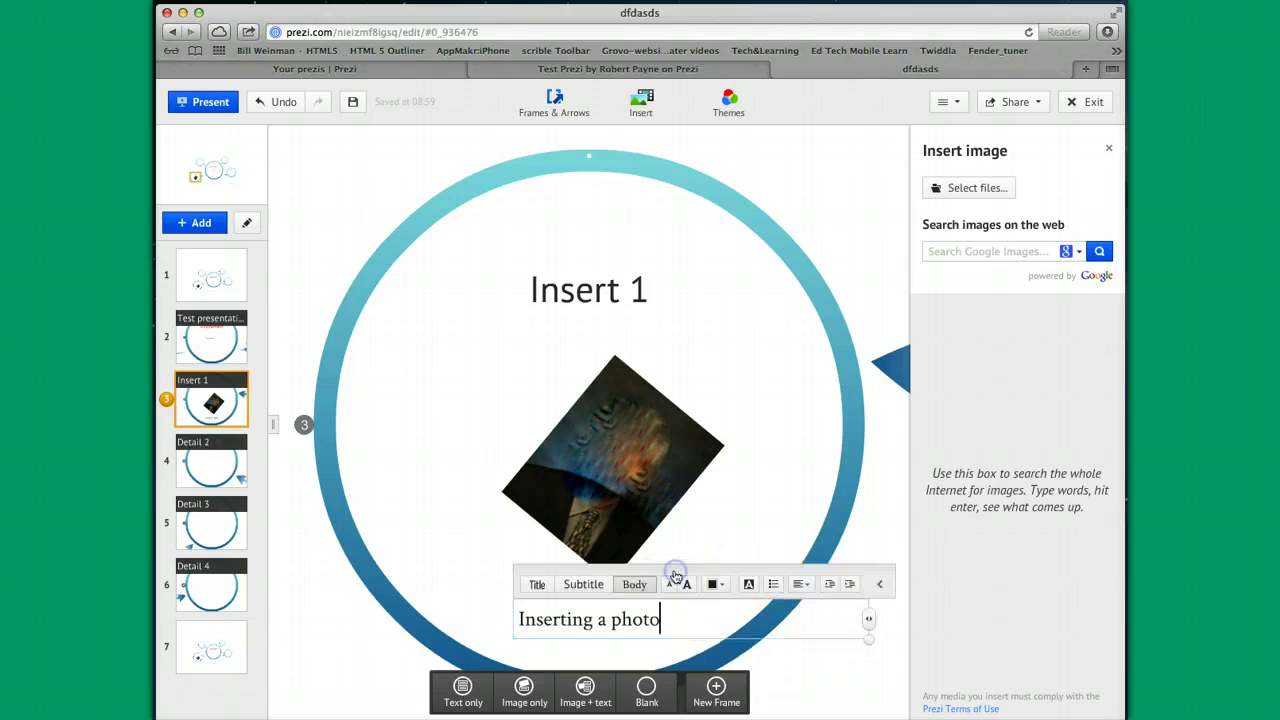
{"action": "left_click", "coordinate": [724, 586]}
{"action": "left_click", "coordinate": [734, 545]}
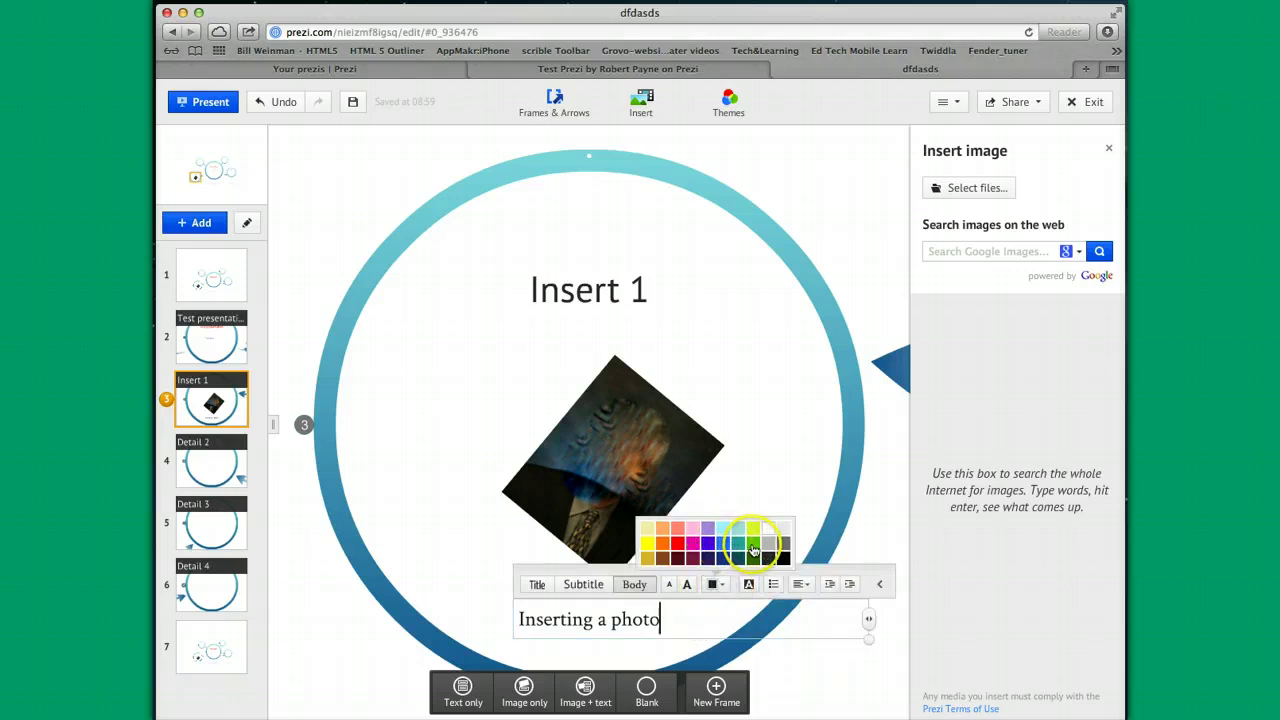
{"action": "left_click", "coordinate": [753, 548]}
{"action": "left_click", "coordinate": [776, 424]}
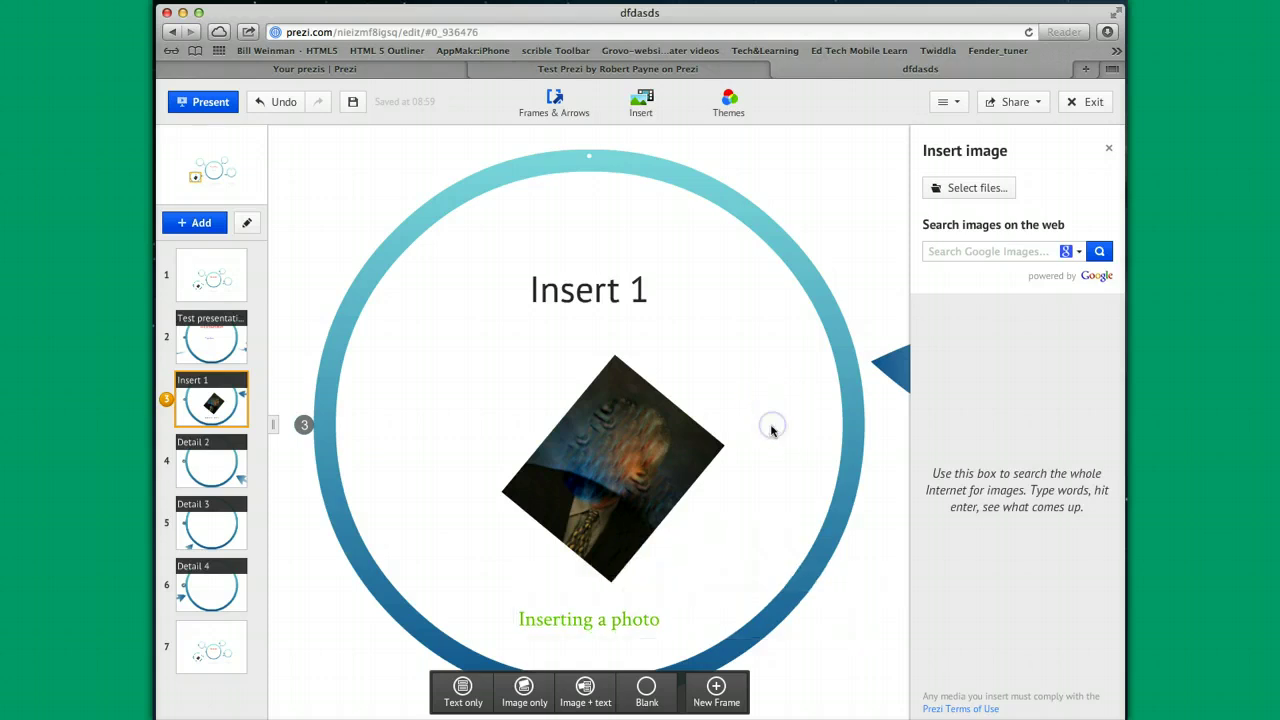
- Draw an arrow from the "Inserting a photo" caption up to the portrait's lower edge and colour it yellow
{"action": "left_click", "coordinate": [564, 106]}
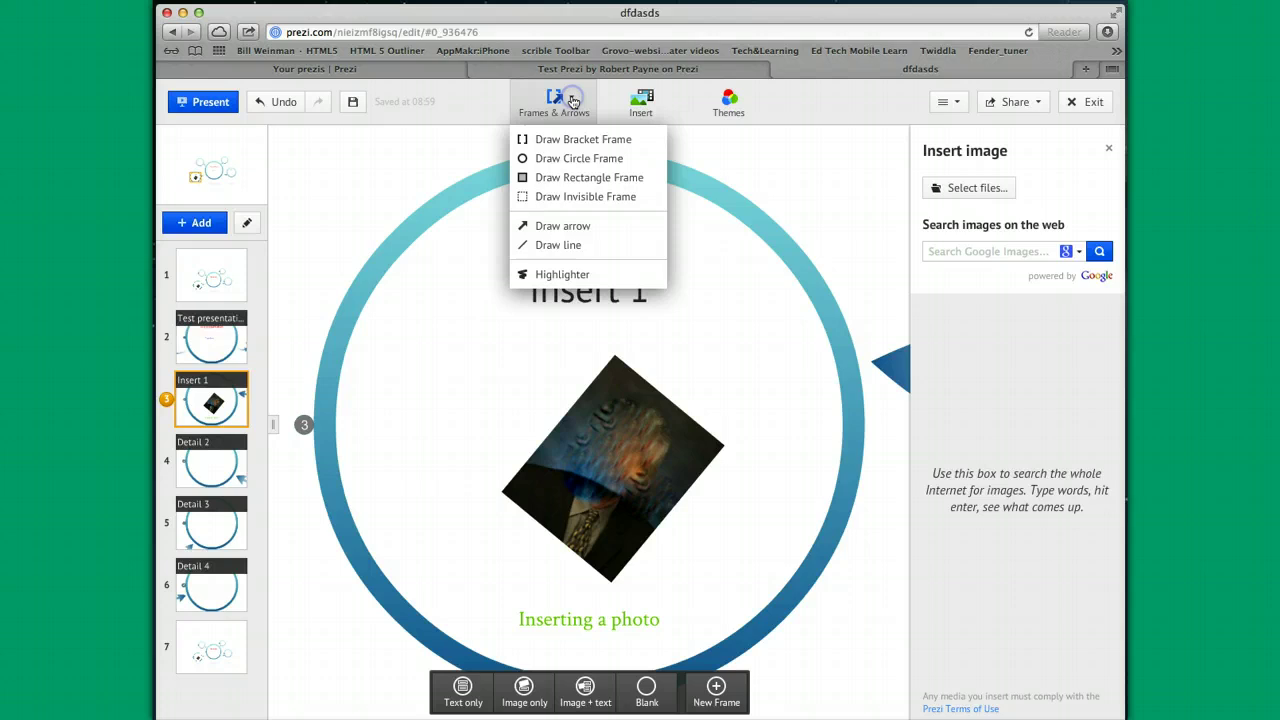
{"action": "left_click", "coordinate": [565, 227]}
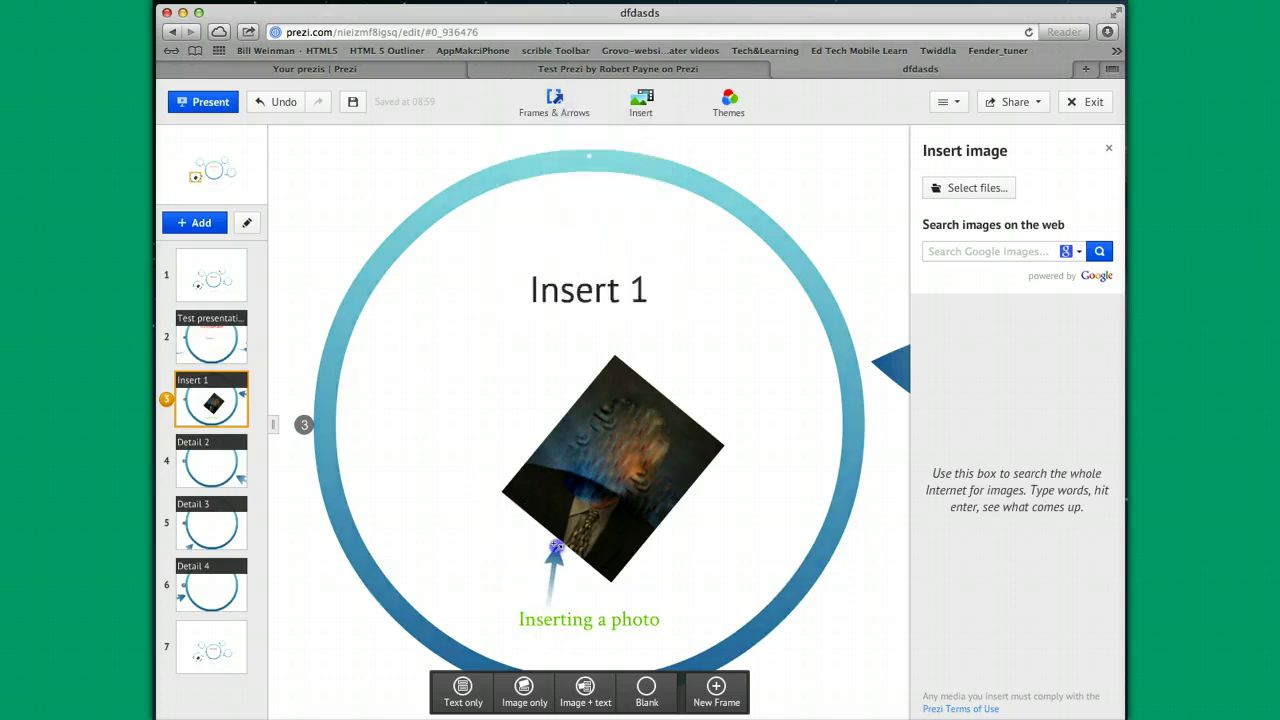
{"action": "left_click_drag", "start_coordinate": [556, 548], "coordinate": [556, 548]}
{"action": "left_click", "coordinate": [541, 521]}
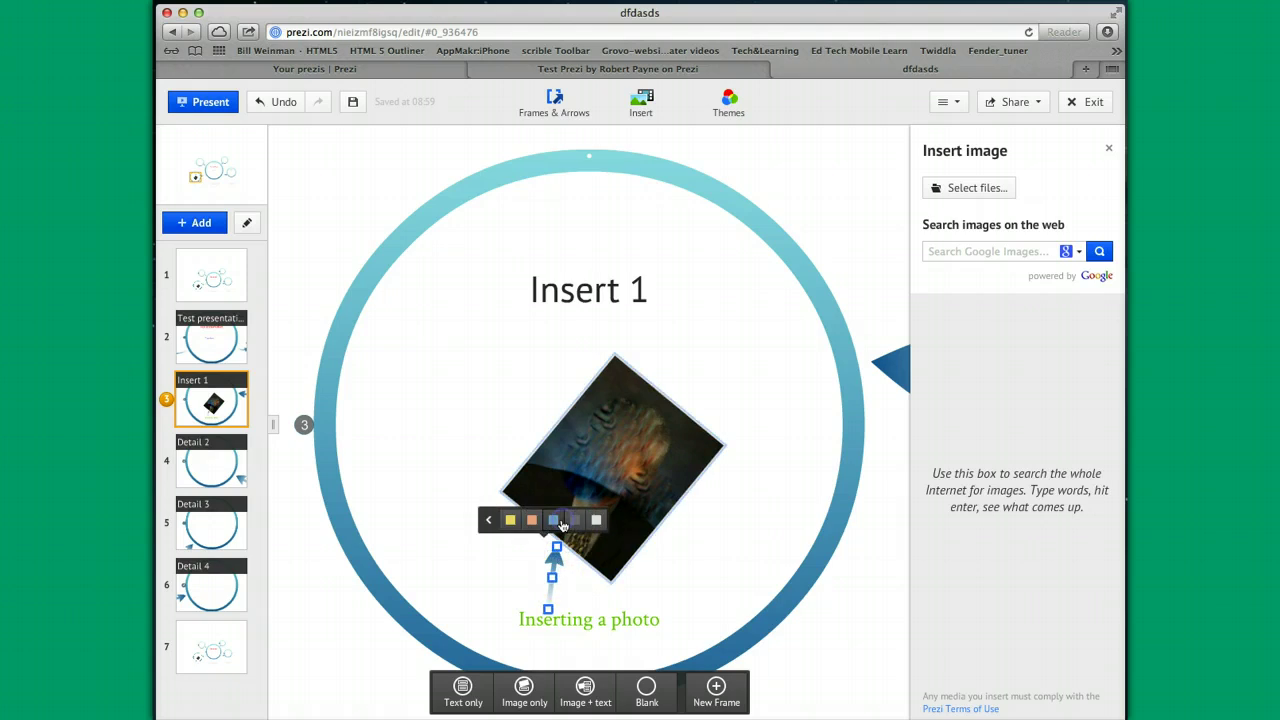
{"action": "left_click", "coordinate": [510, 520]}
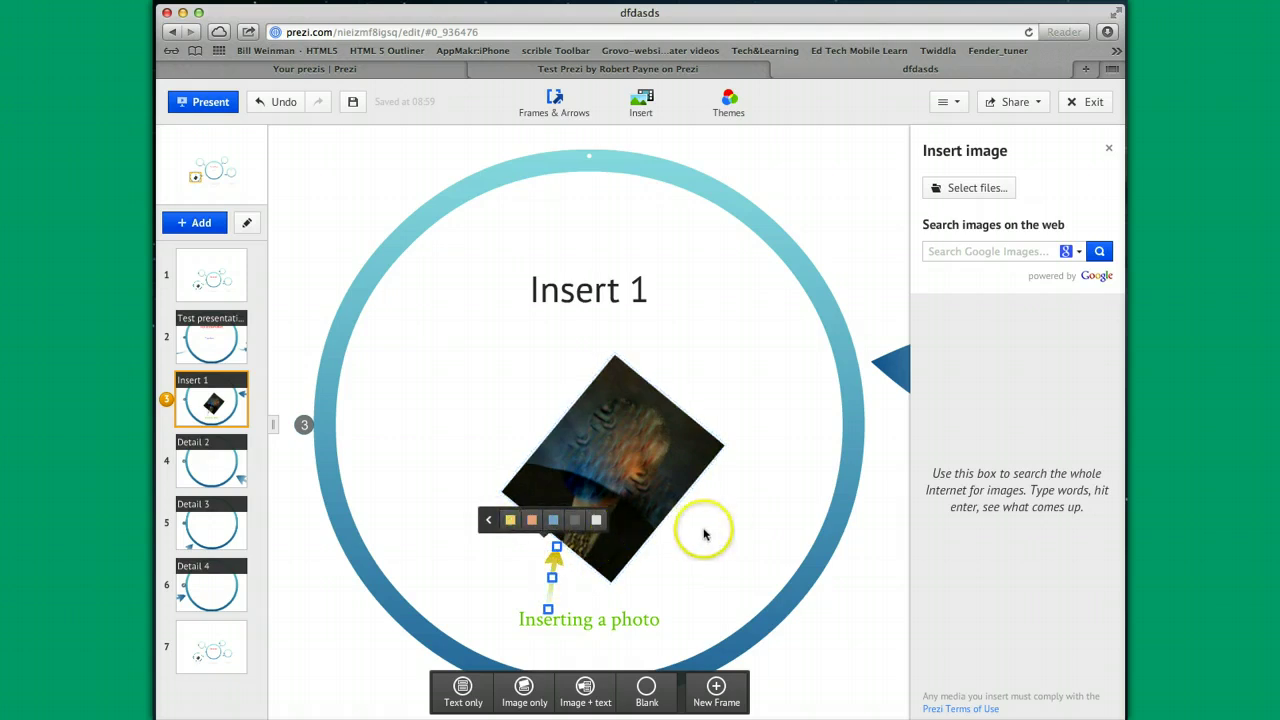
{"action": "left_click", "coordinate": [731, 500]}
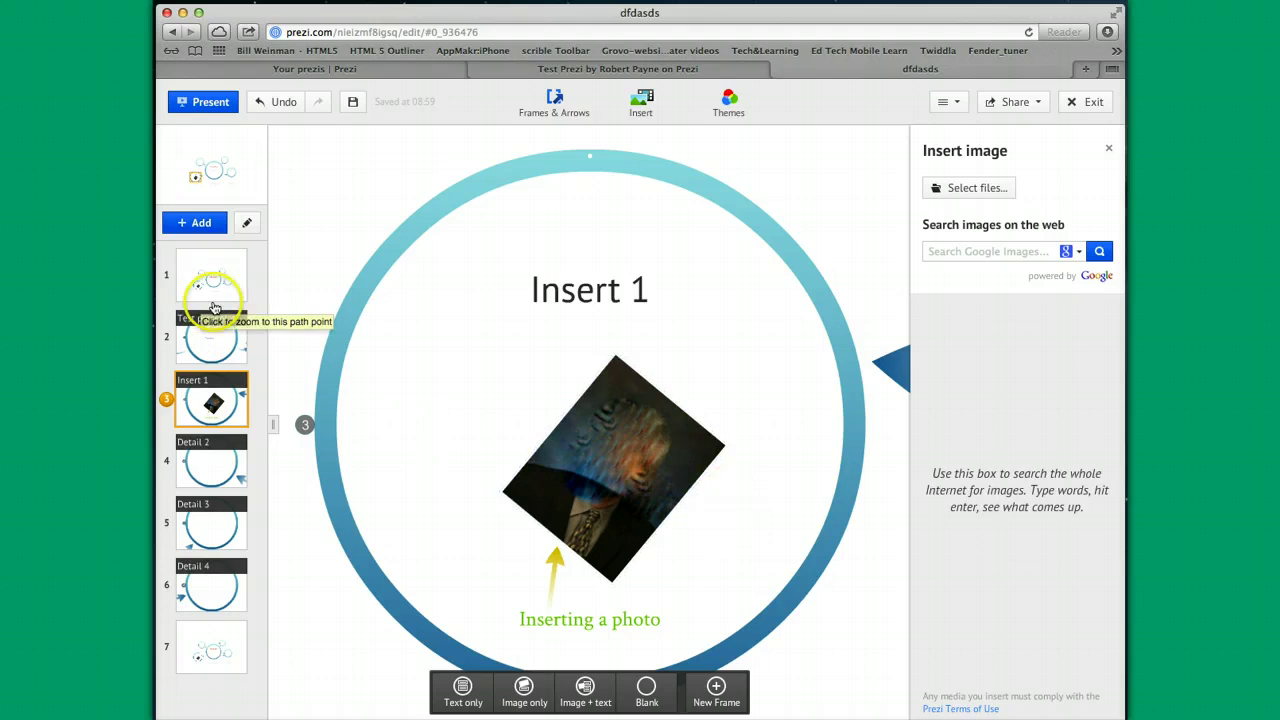
- Zoom to the Detail 2 path point and replace its heading with "Insert 2"
{"action": "left_click", "coordinate": [702, 360]}
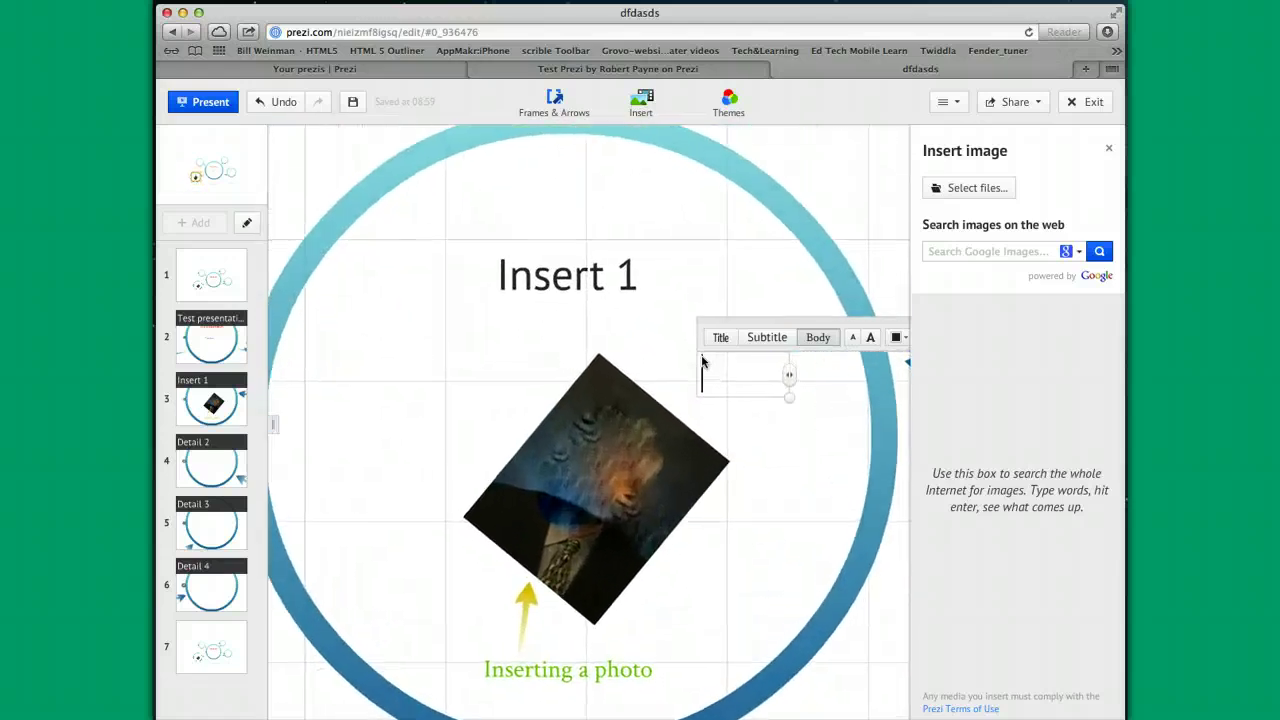
{"action": "left_click", "coordinate": [180, 460]}
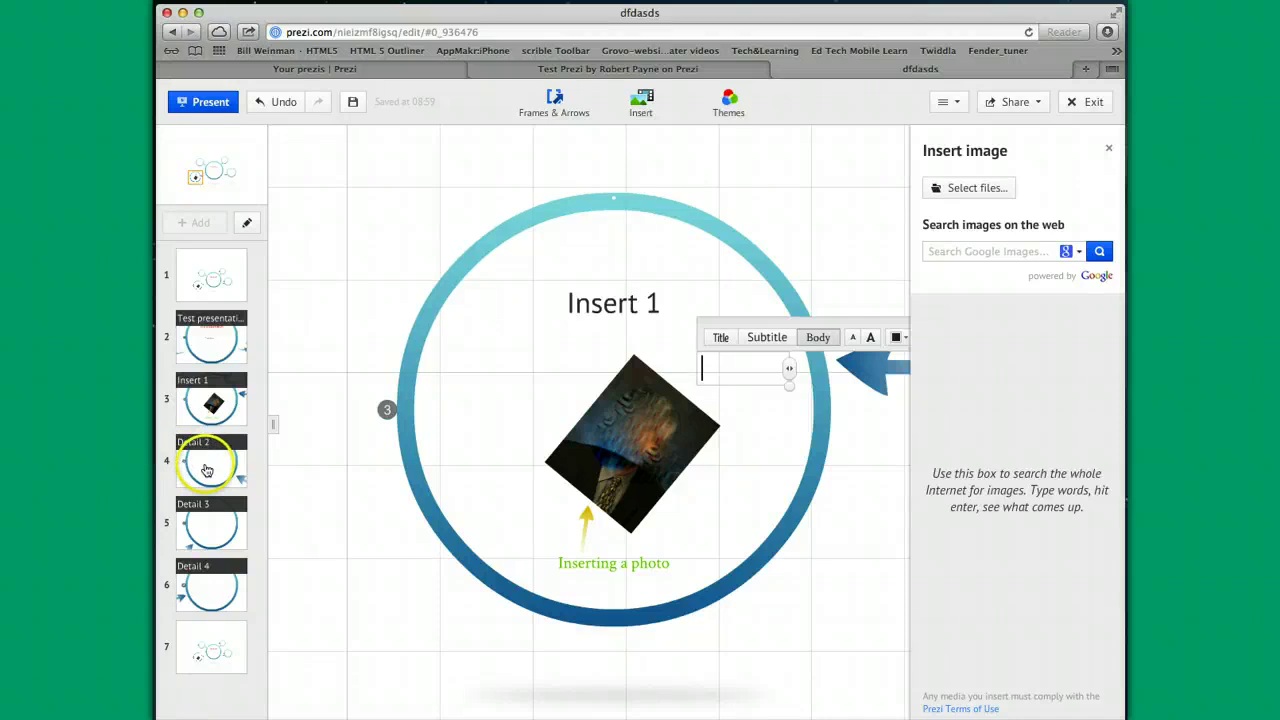
{"action": "left_click", "coordinate": [206, 470]}
{"action": "left_click", "coordinate": [607, 290]}
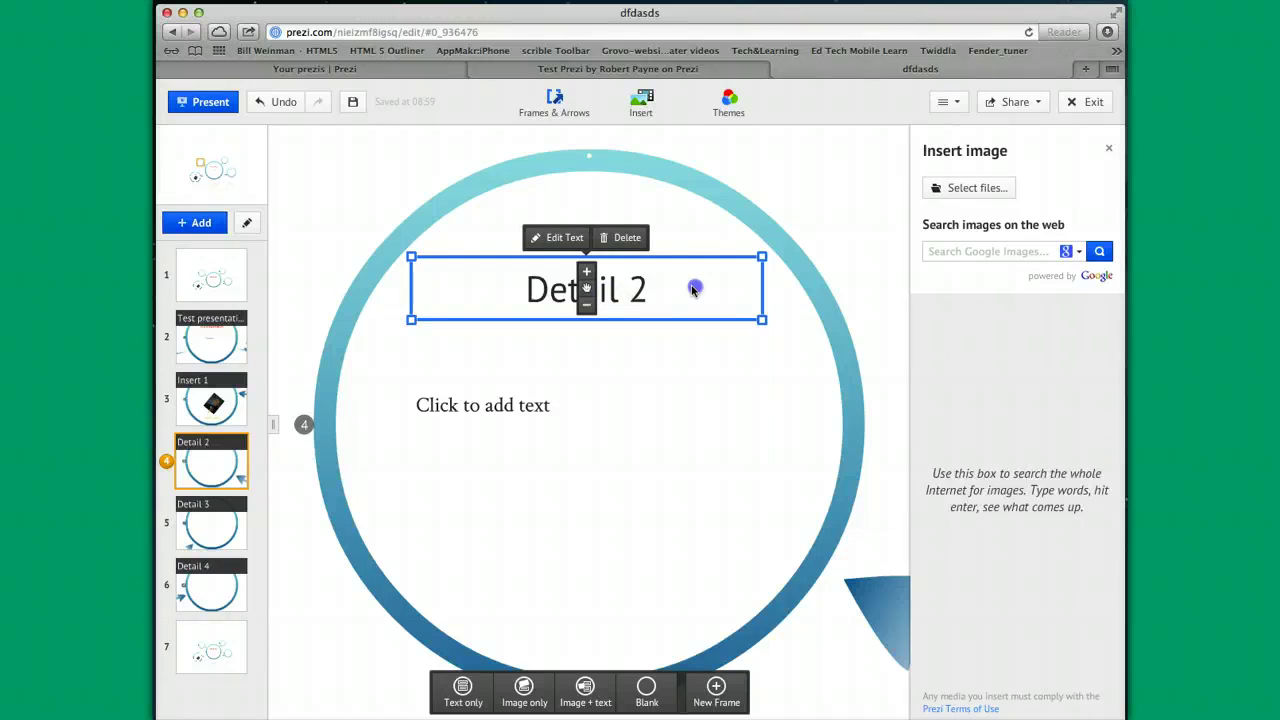
{"action": "left_click", "coordinate": [664, 287]}
{"action": "key", "text": "BackSpace"}
{"action": "key", "text": "BackSpace"}
{"action": "key", "text": "BackSpace"}
{"action": "key", "text": "BackSpace"}
{"action": "key", "text": "BackSpace"}
{"action": "key", "text": "BackSpace"}
{"action": "key", "text": "BackSpace"}
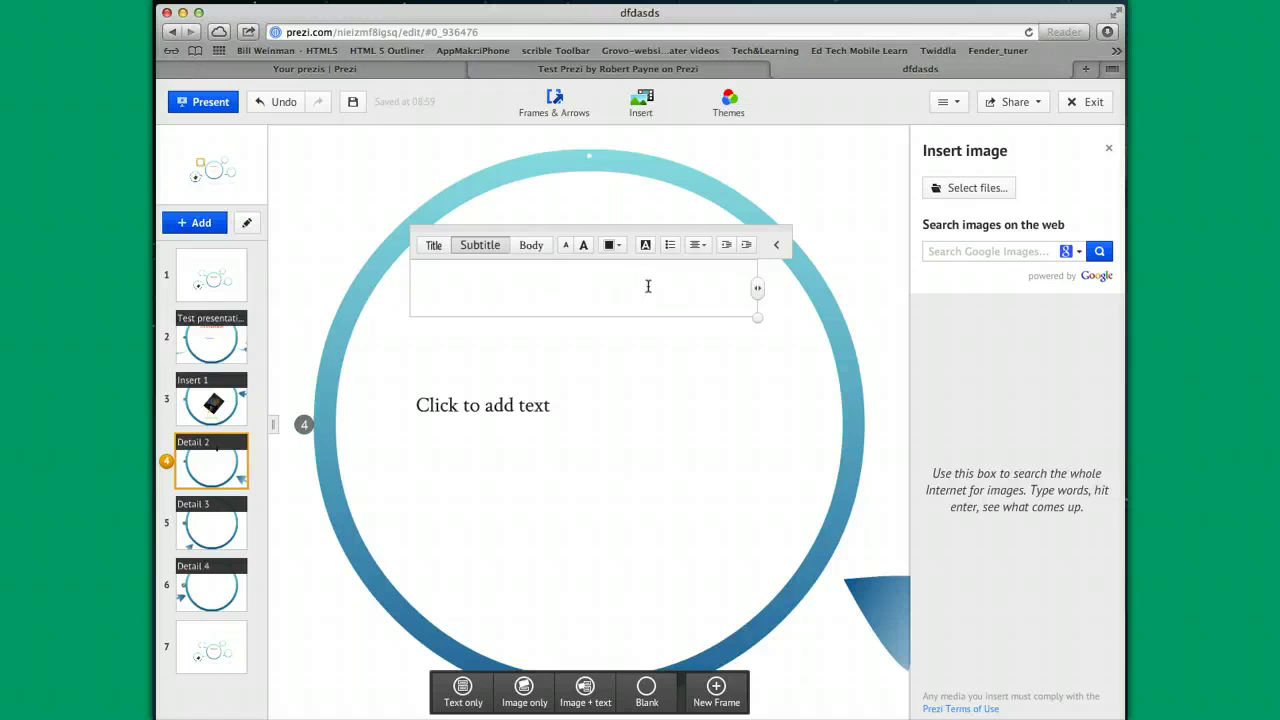
{"action": "type", "text": "Insert "}
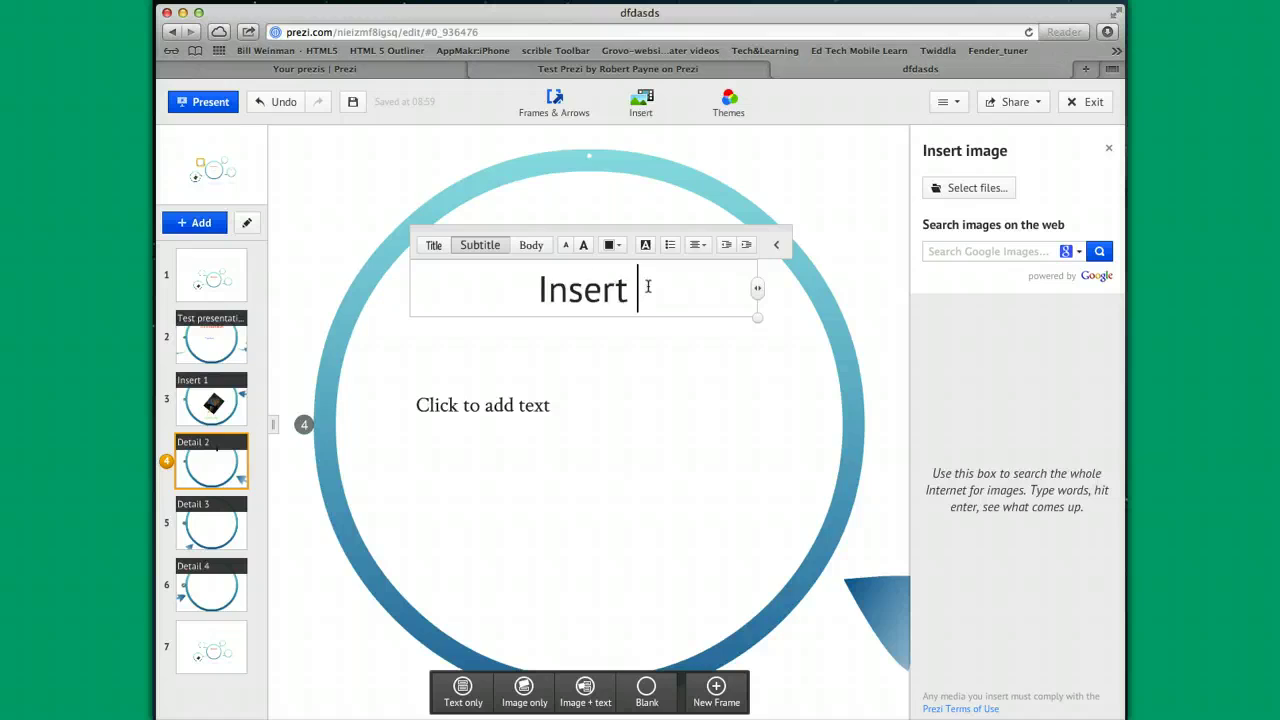
{"action": "type", "text": "2"}
{"action": "left_click", "coordinate": [647, 432]}
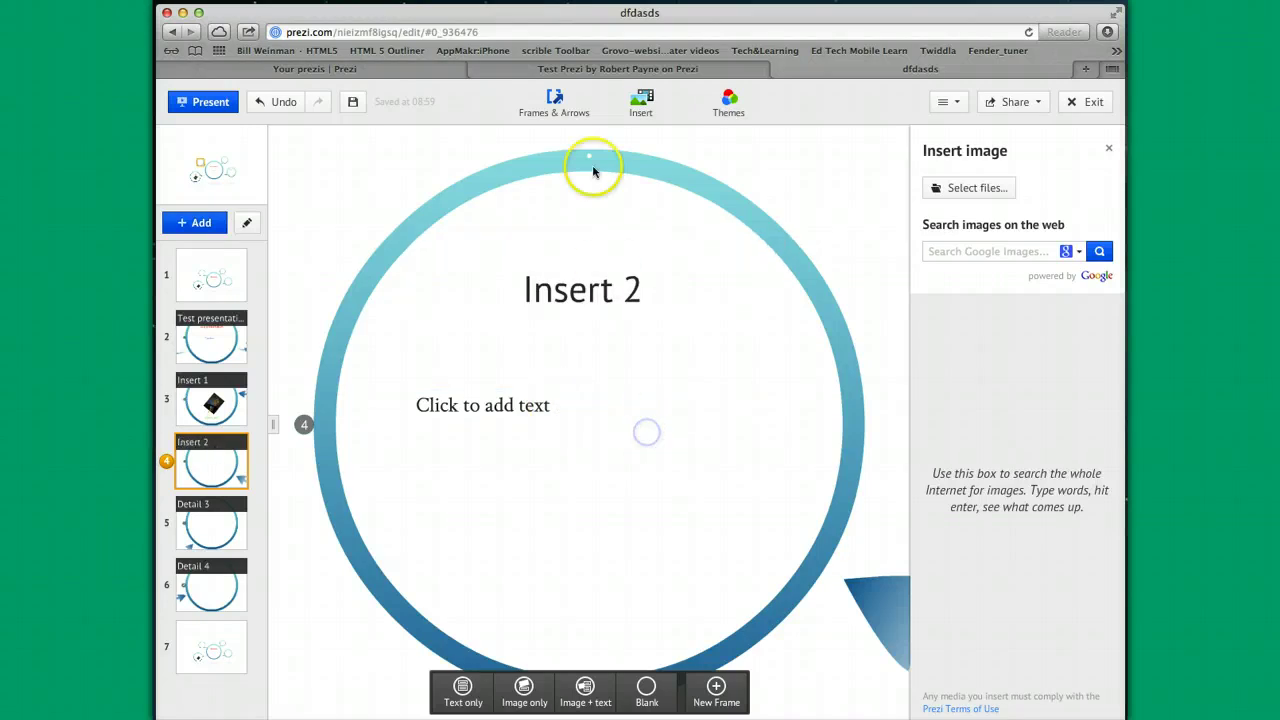
{"action": "left_click", "coordinate": [658, 103]}
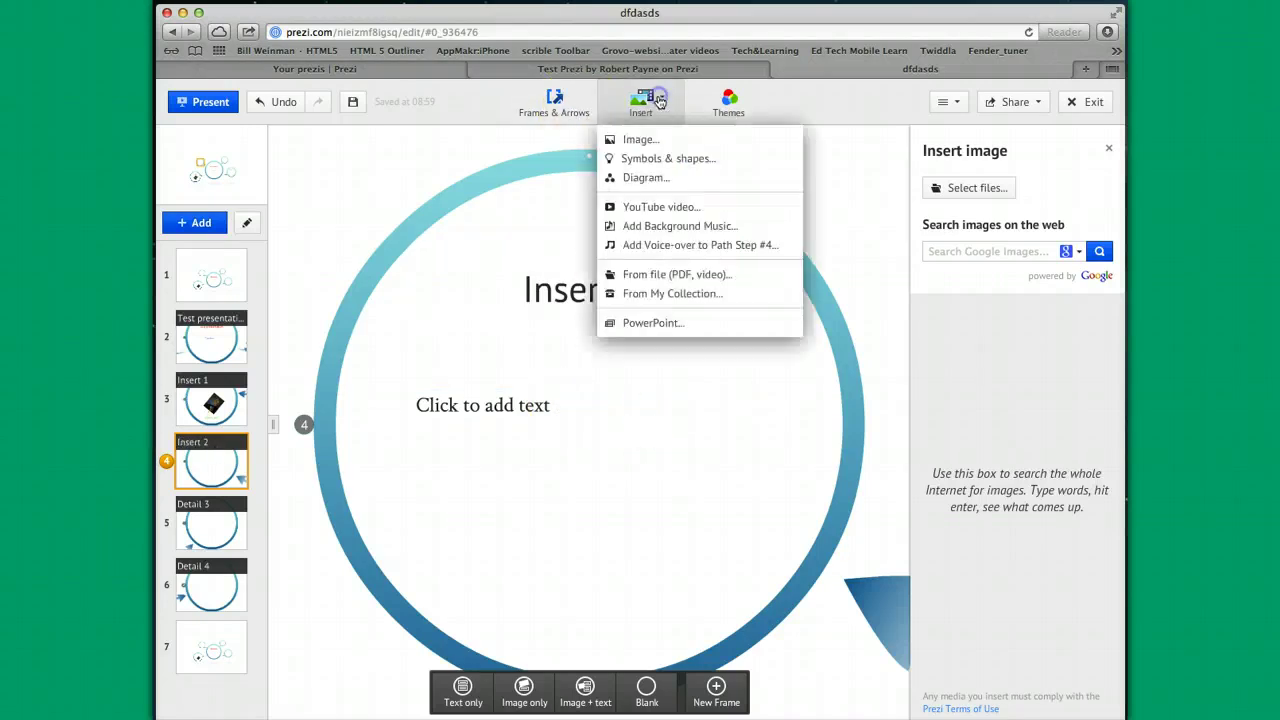
{"action": "left_click", "coordinate": [680, 209]}
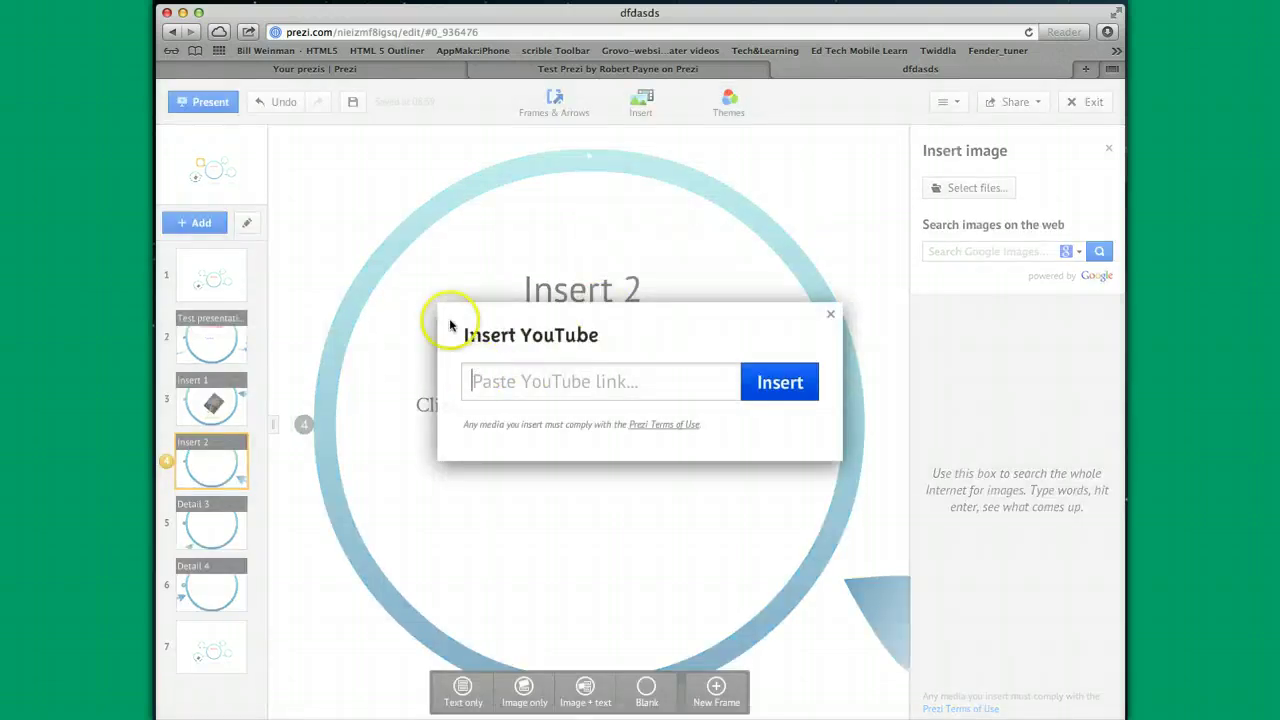
{"action": "left_click", "coordinate": [200, 0]}
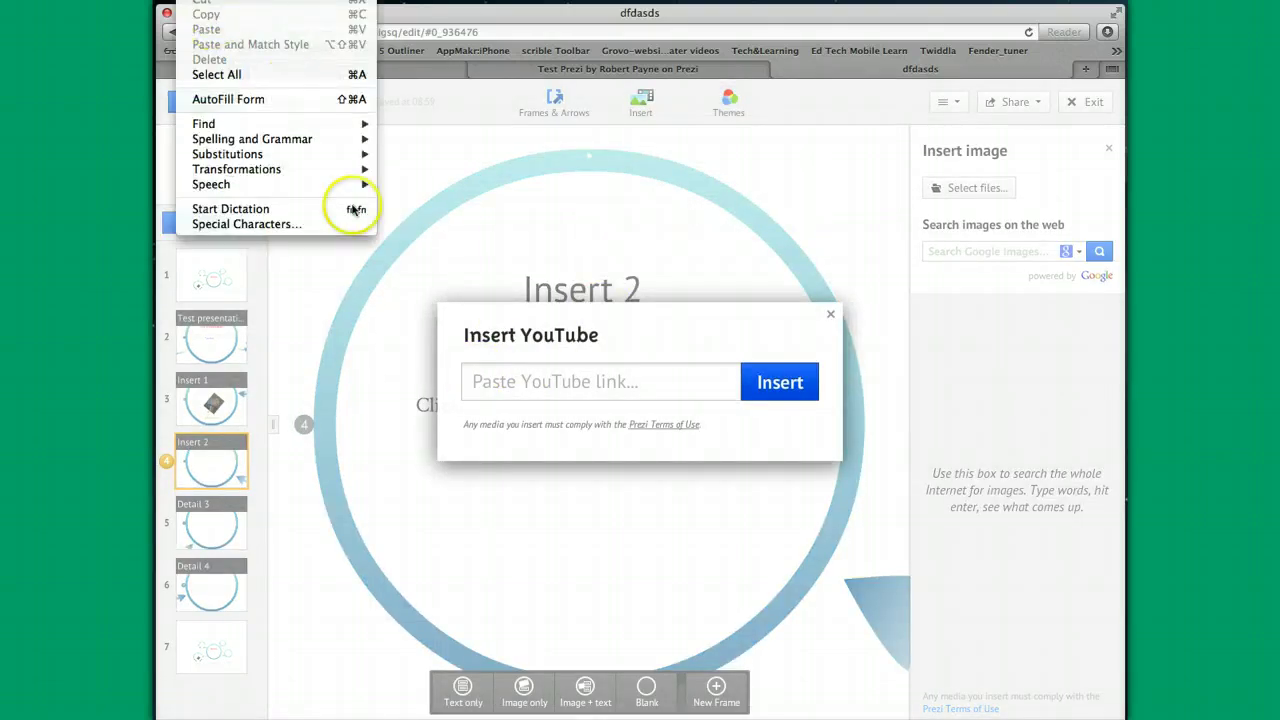
{"action": "left_click", "coordinate": [470, 381]}
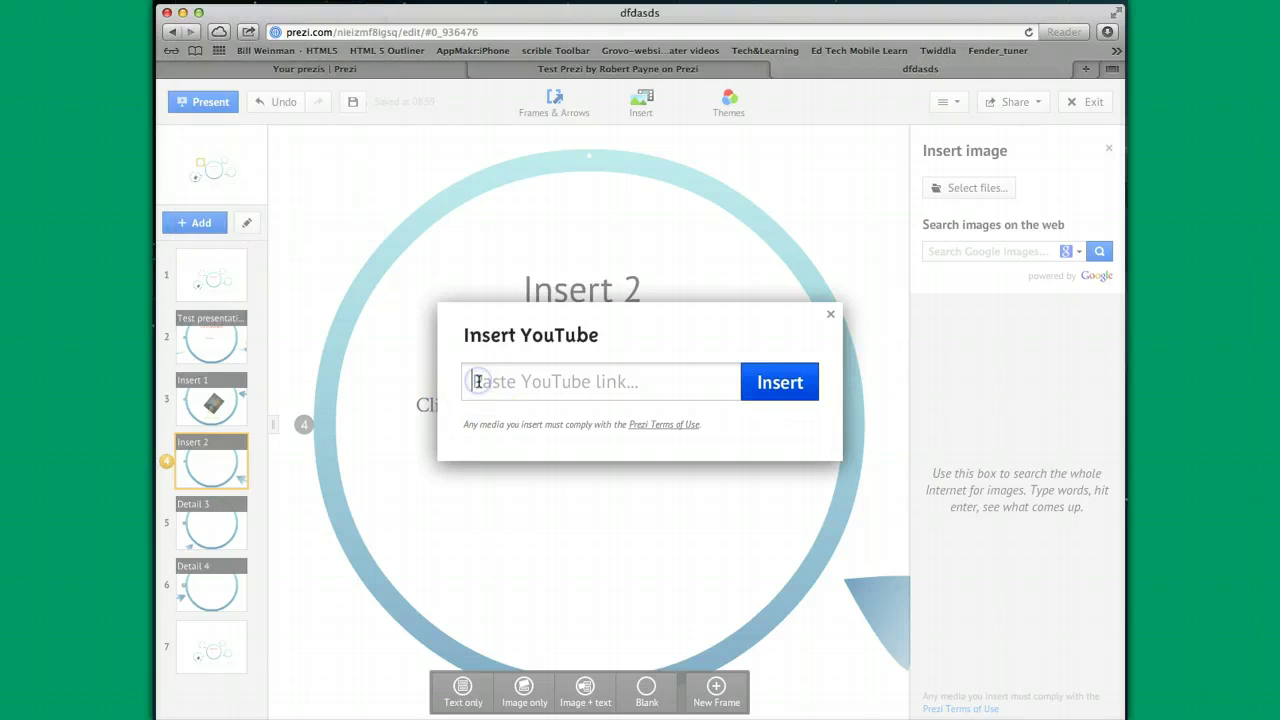
{"action": "type", "text": "http://youtu.be/ehDAP1OQ9Zw"}
{"action": "left_click", "coordinate": [778, 383]}
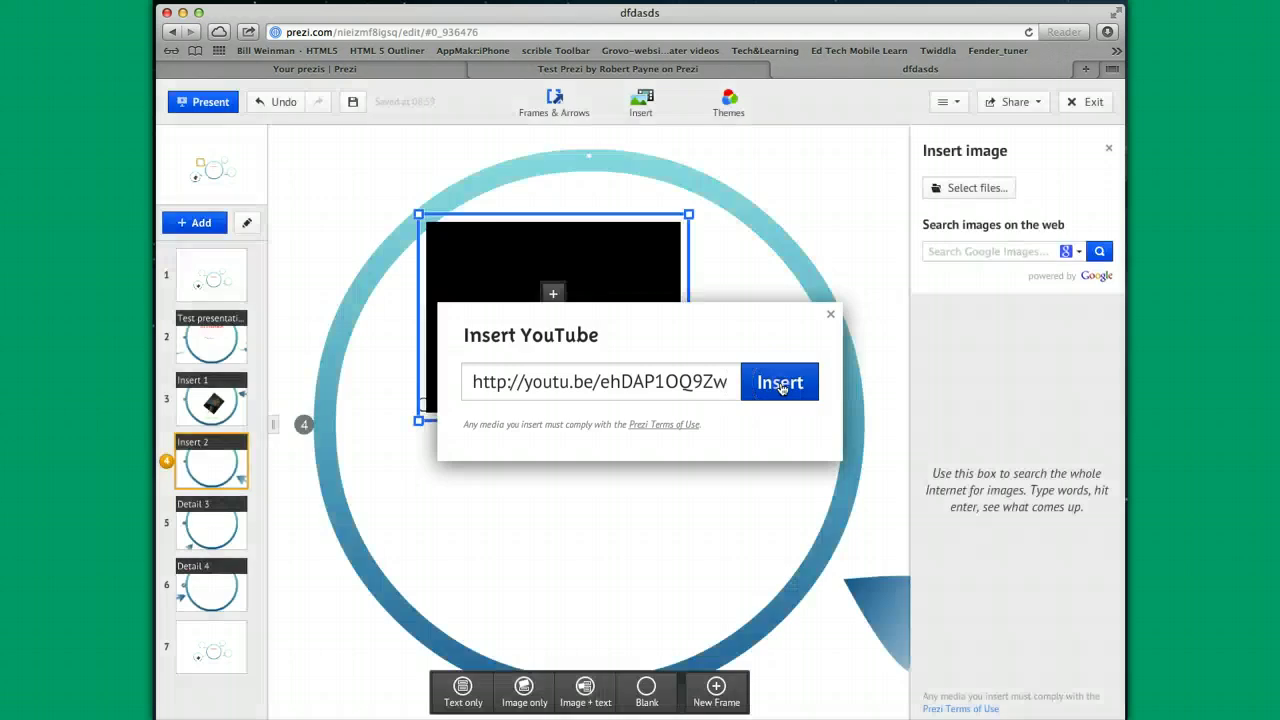
- Move the YouTube video beneath the "Insert 2" heading and align it with the heading's centre
{"action": "scroll", "coordinate": [740, 365], "scroll_direction": "up", "scroll_amount": 2}
{"action": "left_click", "coordinate": [551, 329]}
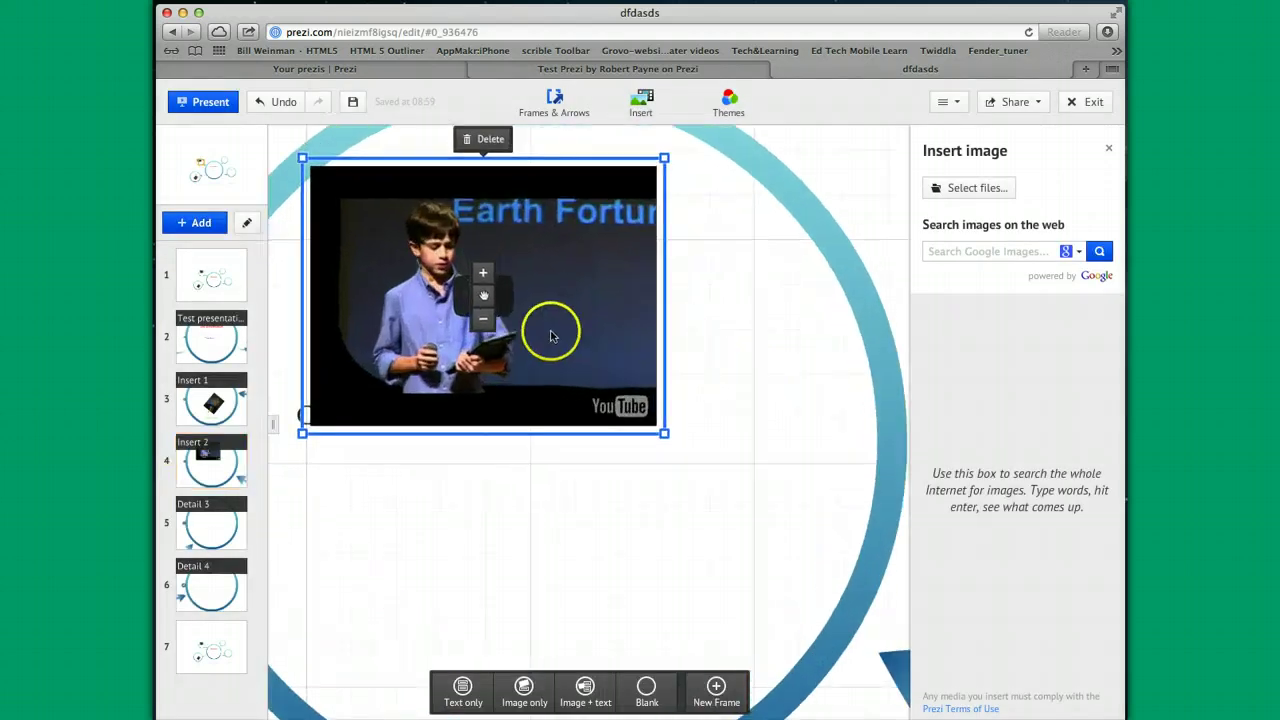
{"action": "left_click", "coordinate": [613, 493]}
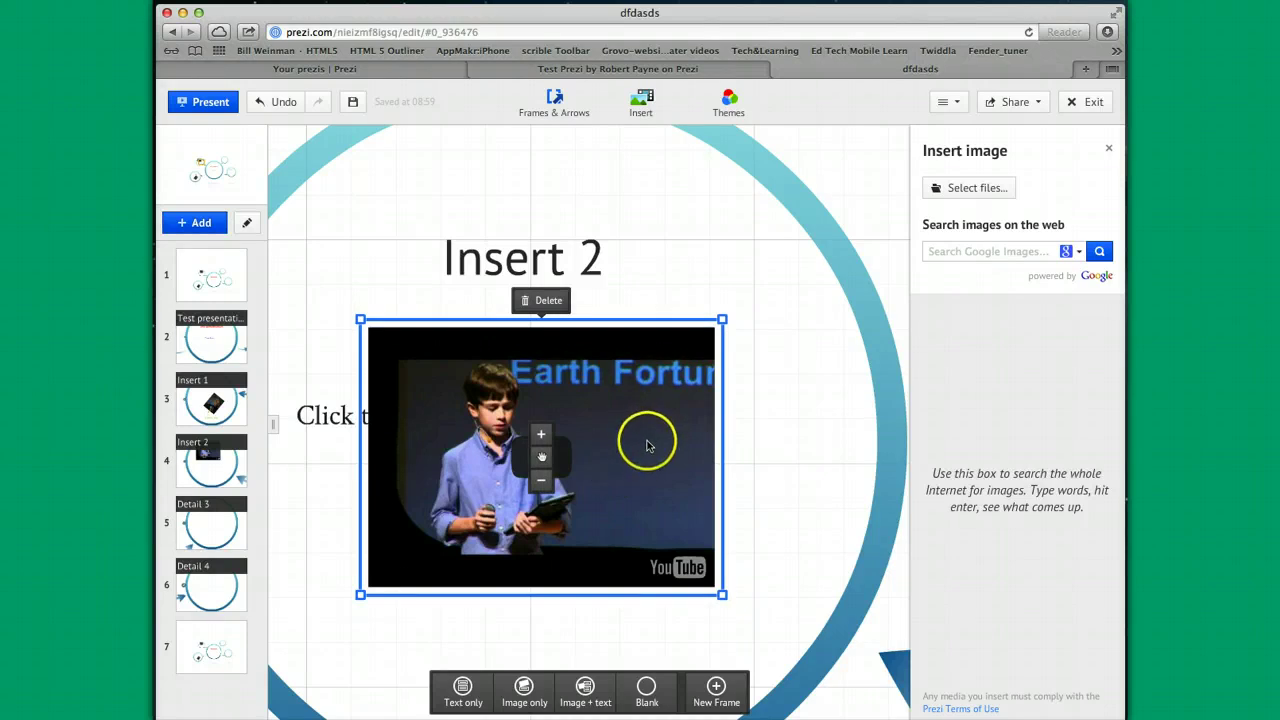
{"action": "left_click_drag", "start_coordinate": [722, 596], "coordinate": [651, 509]}
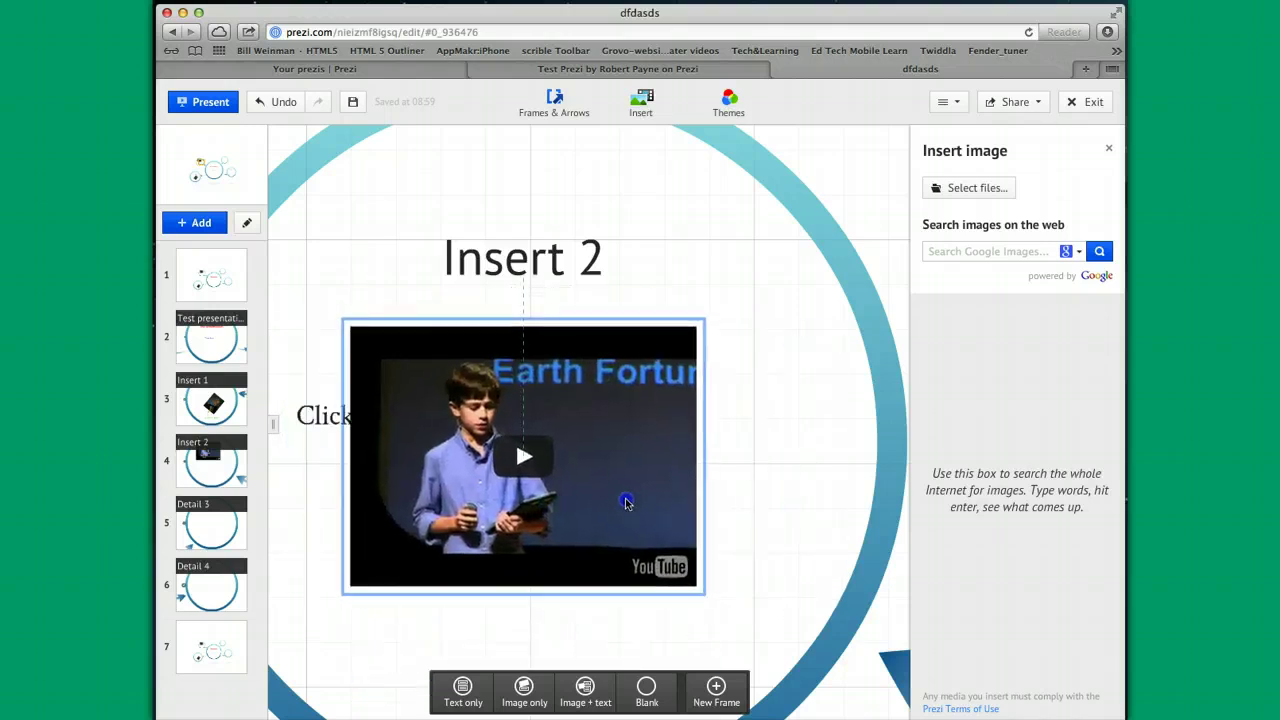
{"action": "left_click", "coordinate": [623, 506]}
{"action": "left_click", "coordinate": [783, 456]}
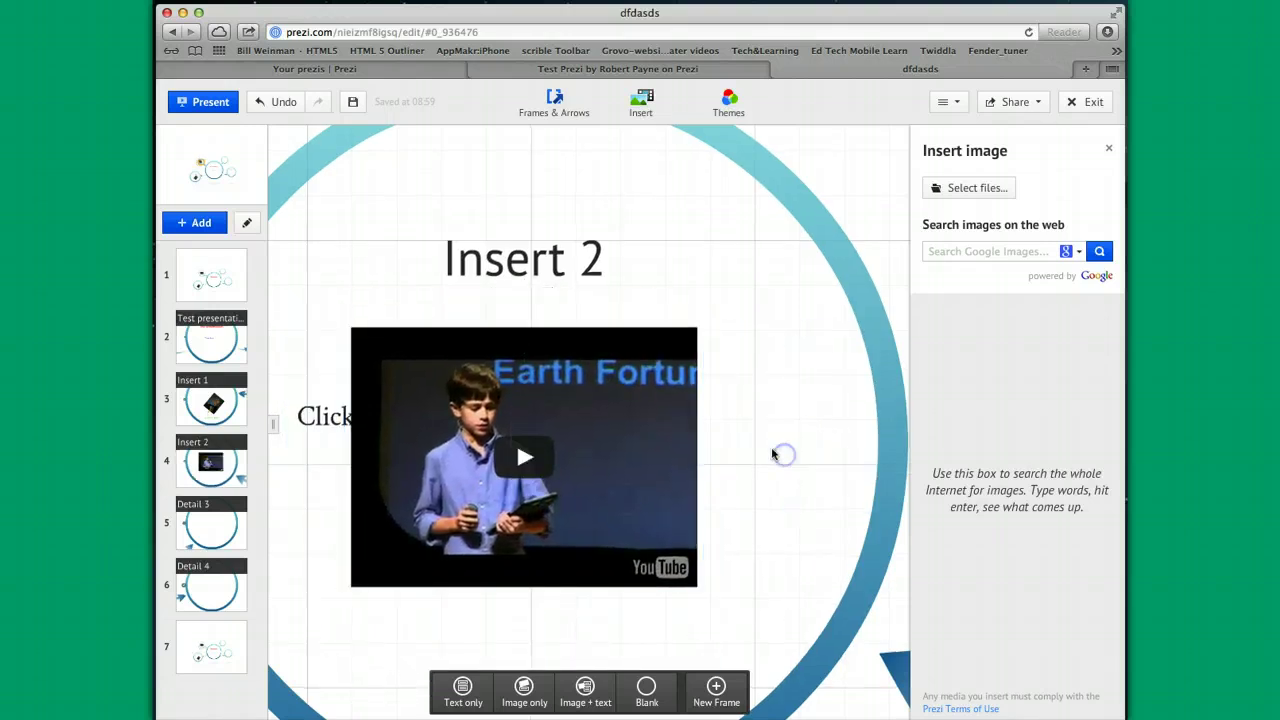
- Replace the Insert 2 placeholder text with "Inserting a video" and move it beneath the video
{"action": "left_click", "coordinate": [323, 416]}
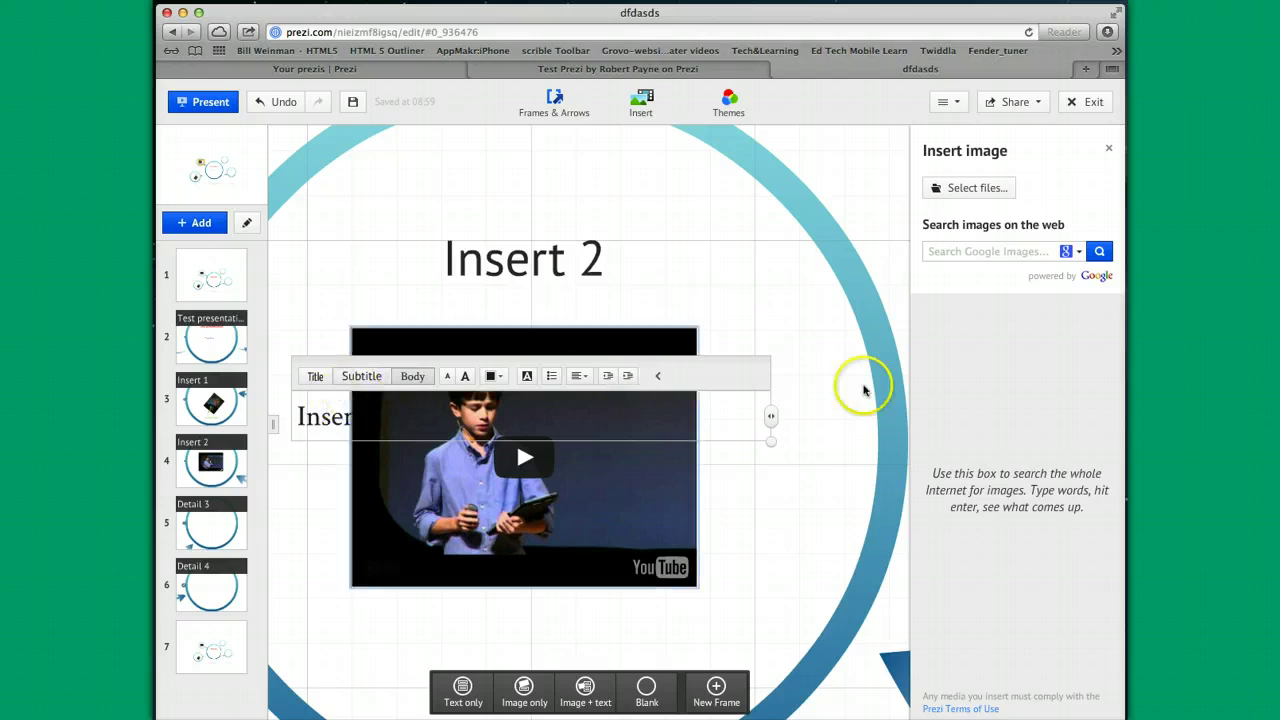
{"action": "left_click_drag", "start_coordinate": [749, 371], "coordinate": [837, 603]}
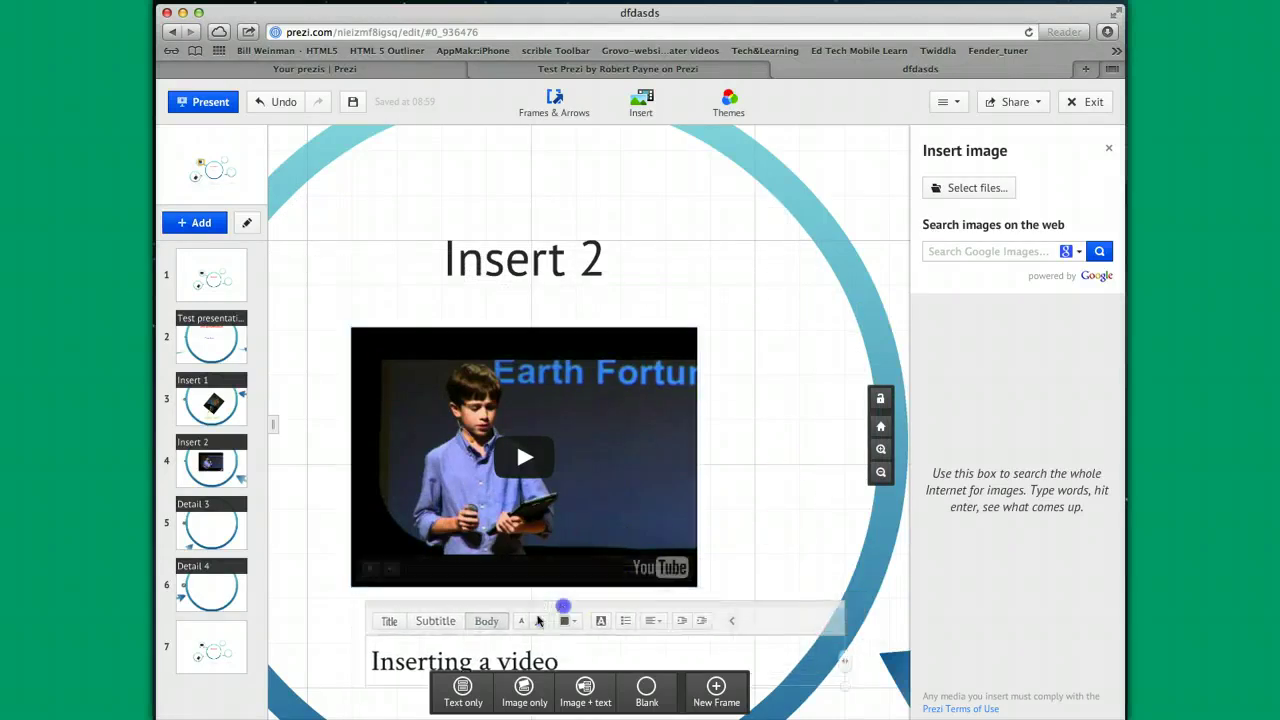
{"action": "left_click", "coordinate": [502, 626]}
{"action": "left_click", "coordinate": [779, 547]}
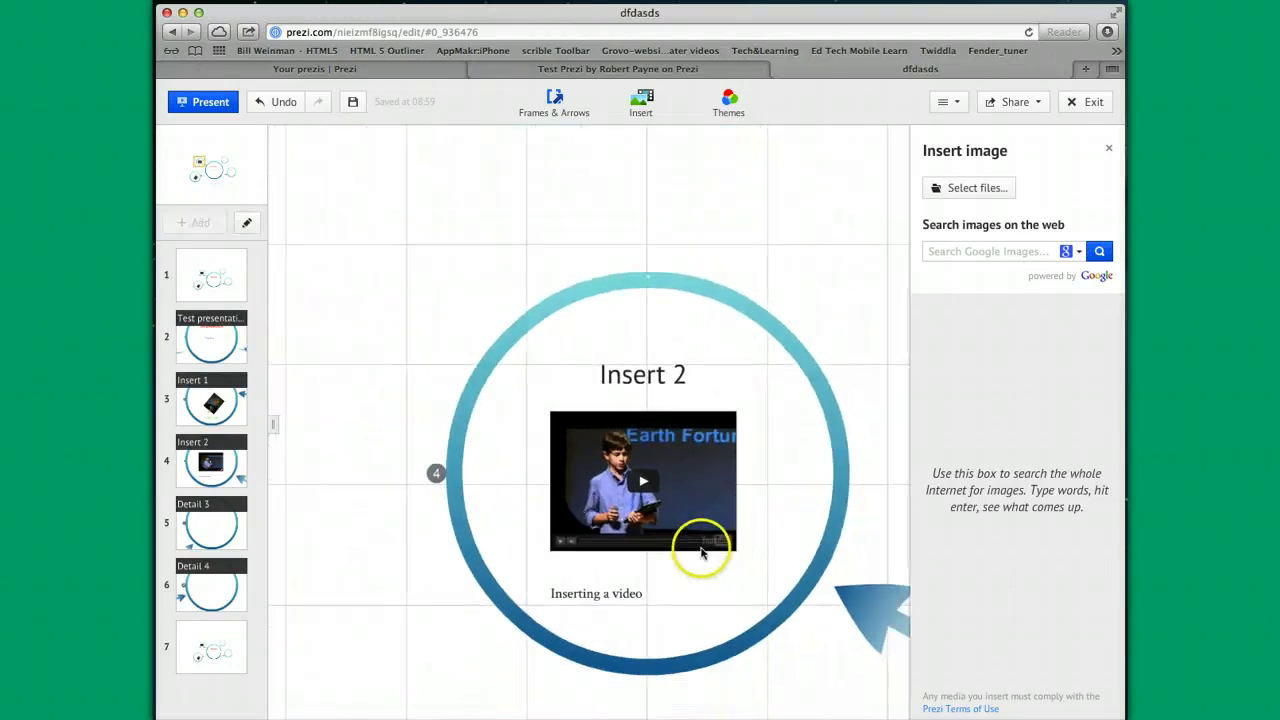
- Colour the "Inserting a video" caption orange
{"action": "left_click", "coordinate": [618, 593]}
{"action": "left_click", "coordinate": [645, 547]}
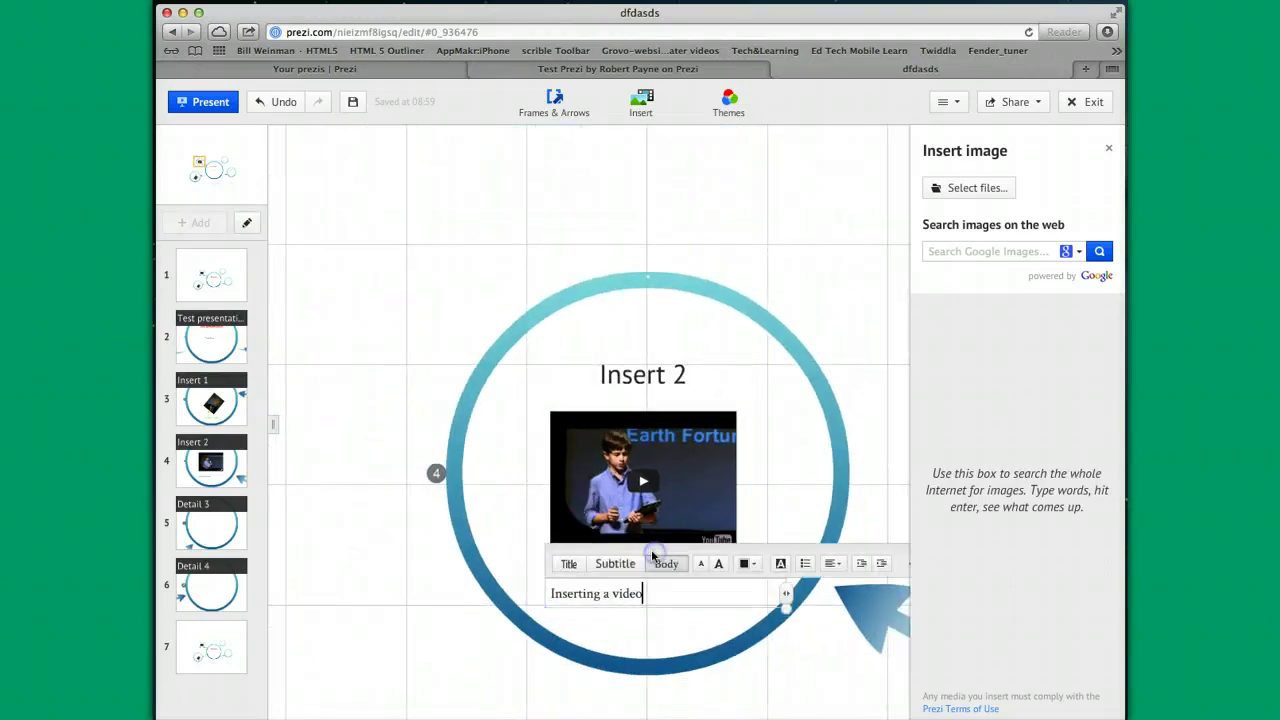
{"action": "left_click", "coordinate": [749, 564]}
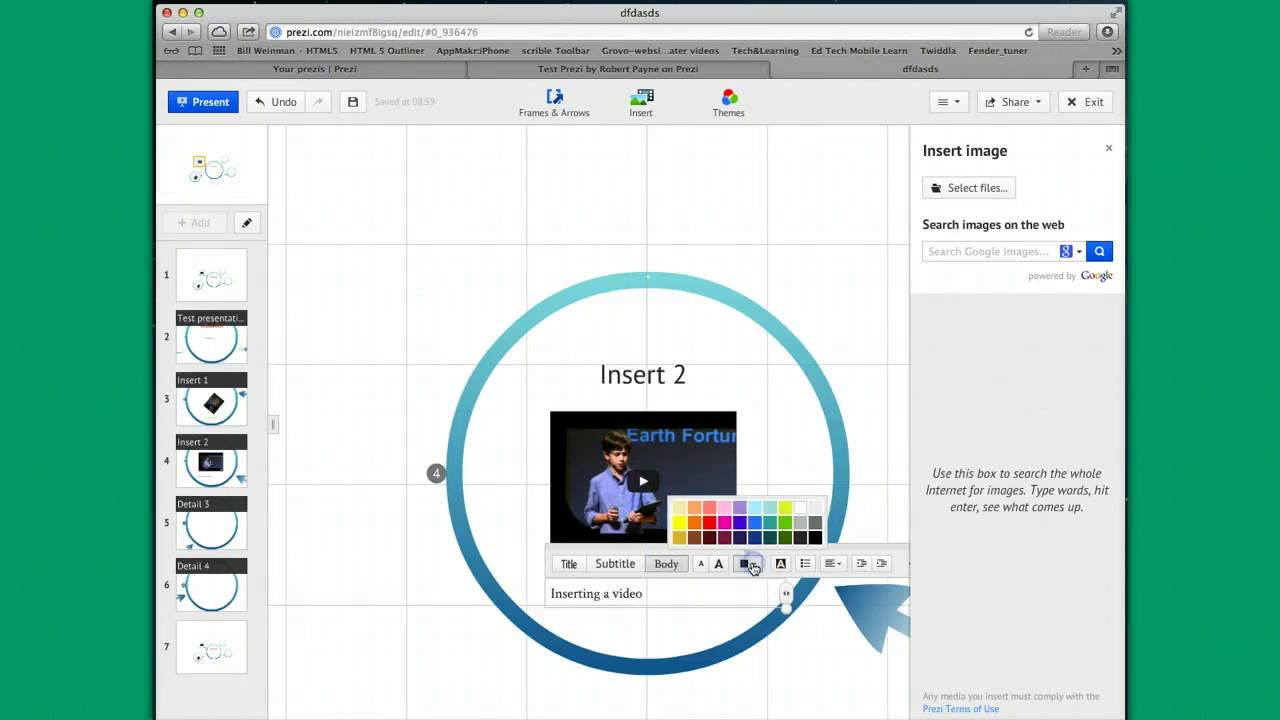
{"action": "left_click", "coordinate": [695, 524]}
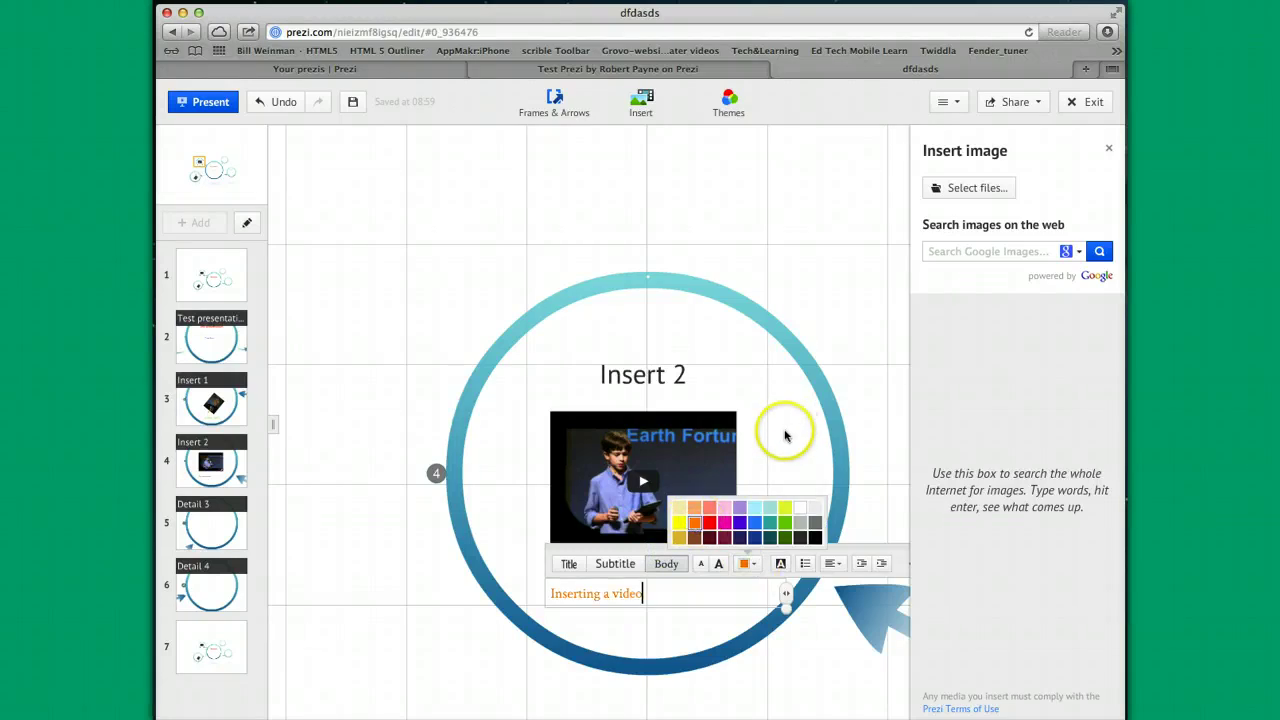
{"action": "left_click", "coordinate": [780, 434]}
- Draw a short arrow beside the "Inserting a video" caption pointing up to the video
{"action": "left_click", "coordinate": [567, 104]}
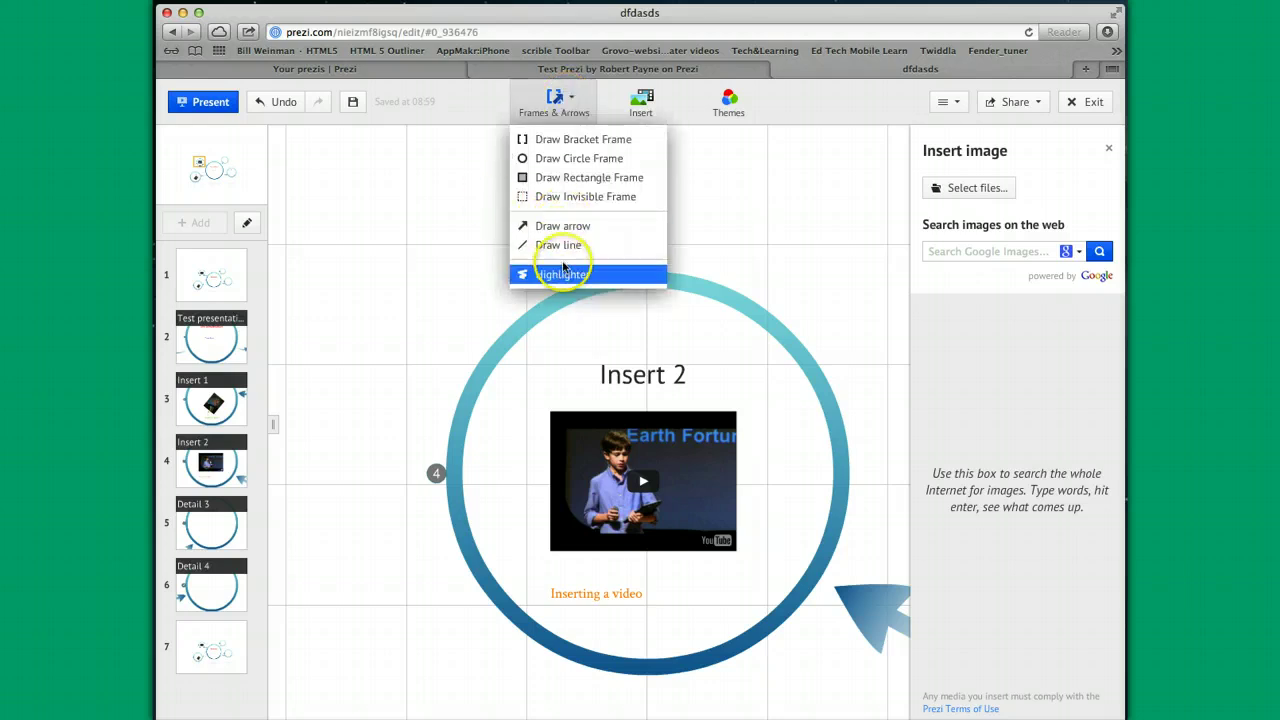
{"action": "left_click", "coordinate": [577, 228]}
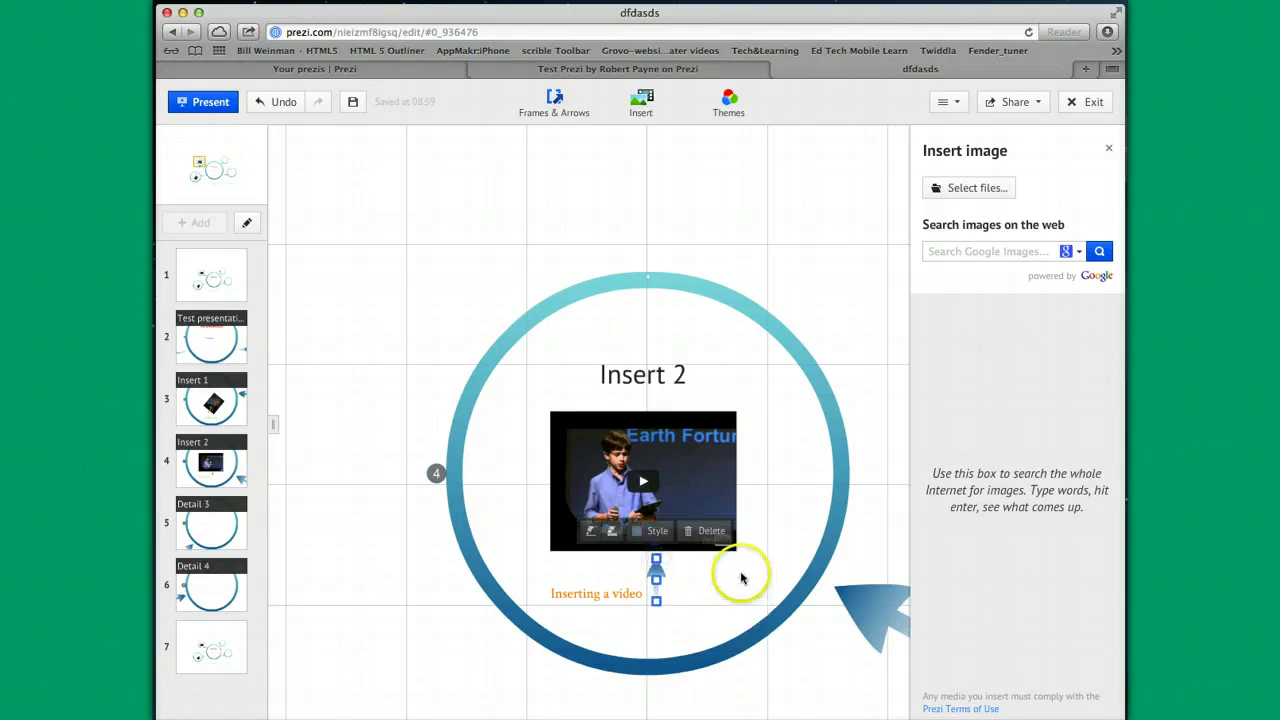
- Lengthen the arrow beside the "Inserting a video" caption by extending its tail downwards below the caption
{"action": "left_click_drag", "start_coordinate": [656, 604], "coordinate": [656, 640]}
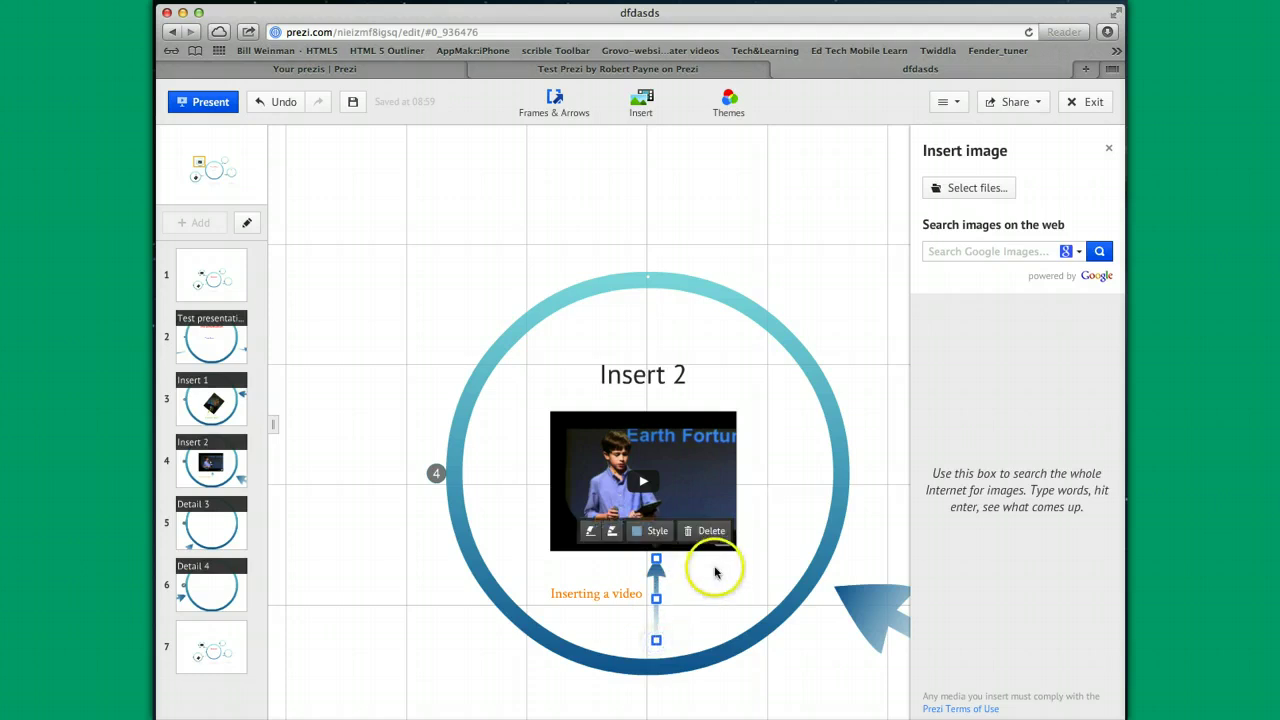
{"action": "left_click", "coordinate": [776, 435]}
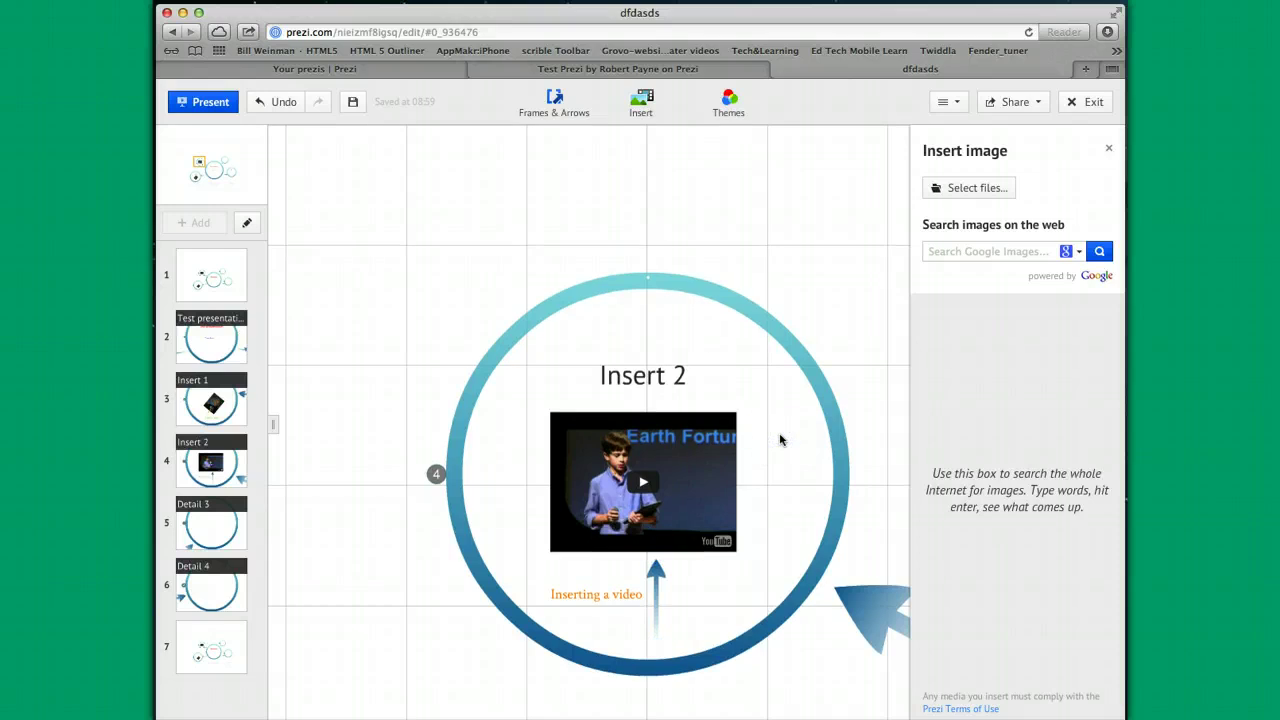
{"action": "left_click", "coordinate": [660, 594]}
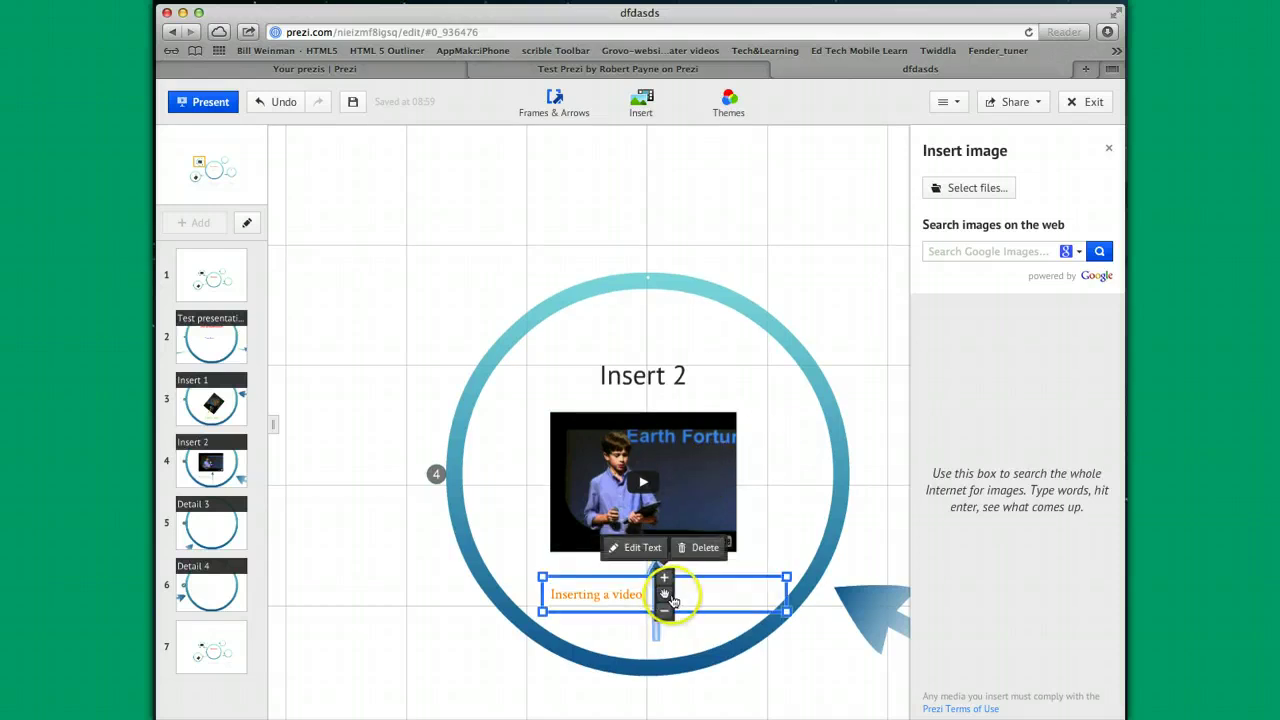
{"action": "left_click", "coordinate": [655, 622]}
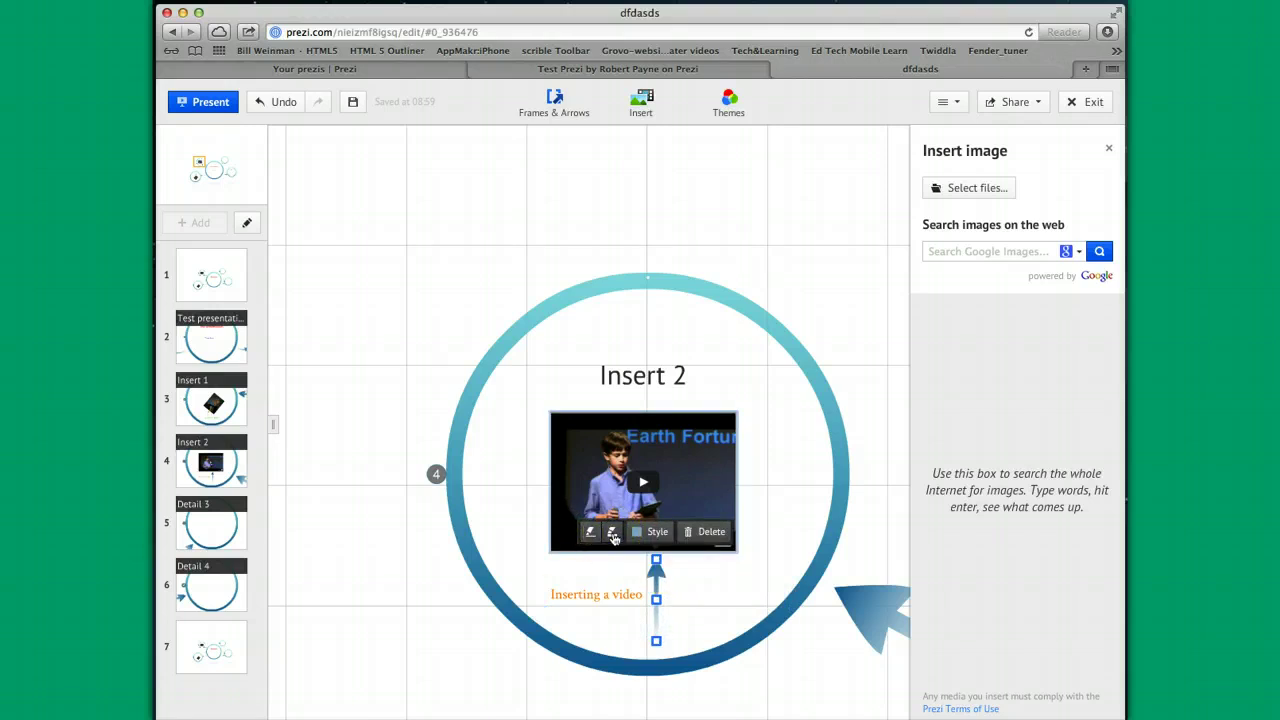
{"action": "left_click", "coordinate": [794, 508]}
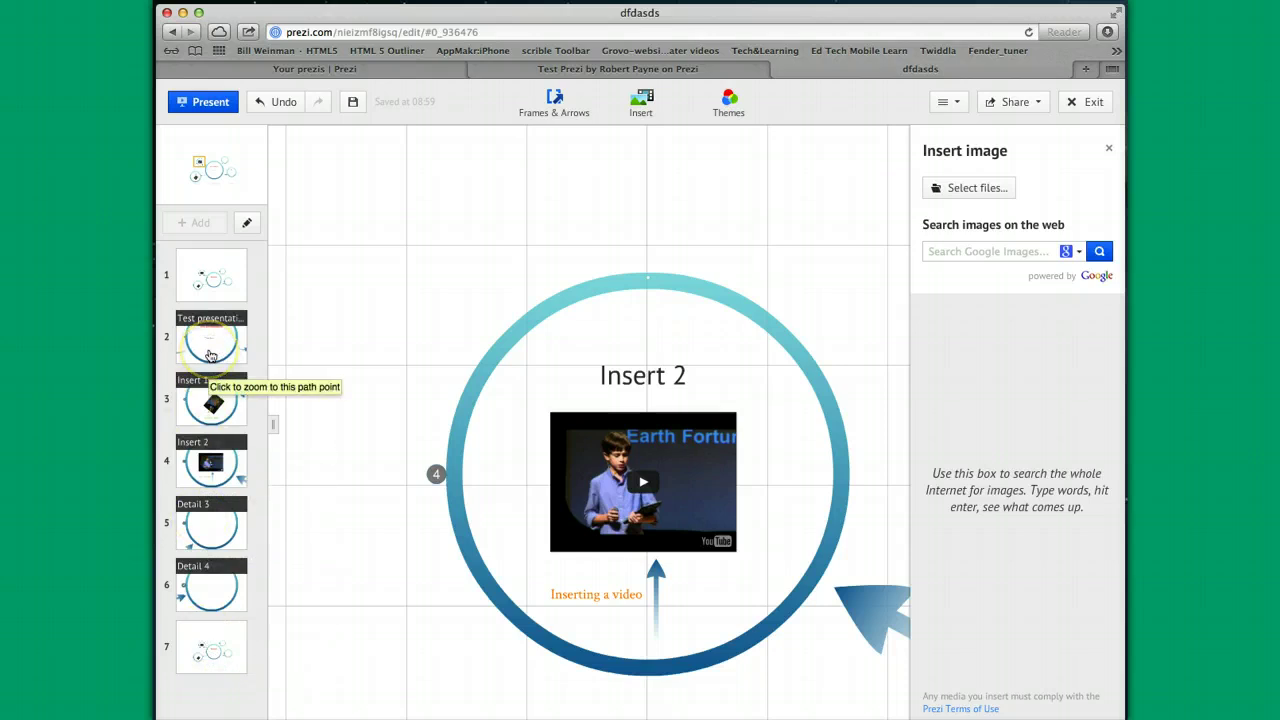
{"action": "left_click", "coordinate": [572, 100]}
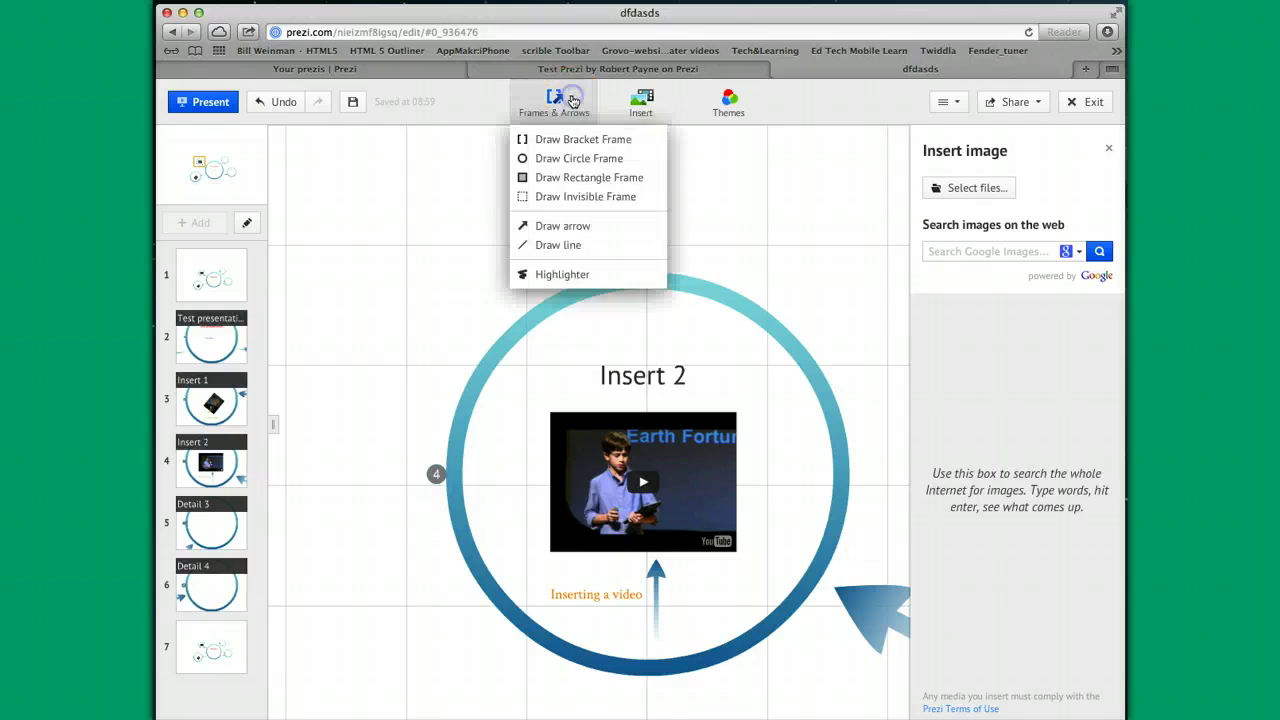
{"action": "left_click", "coordinate": [574, 162]}
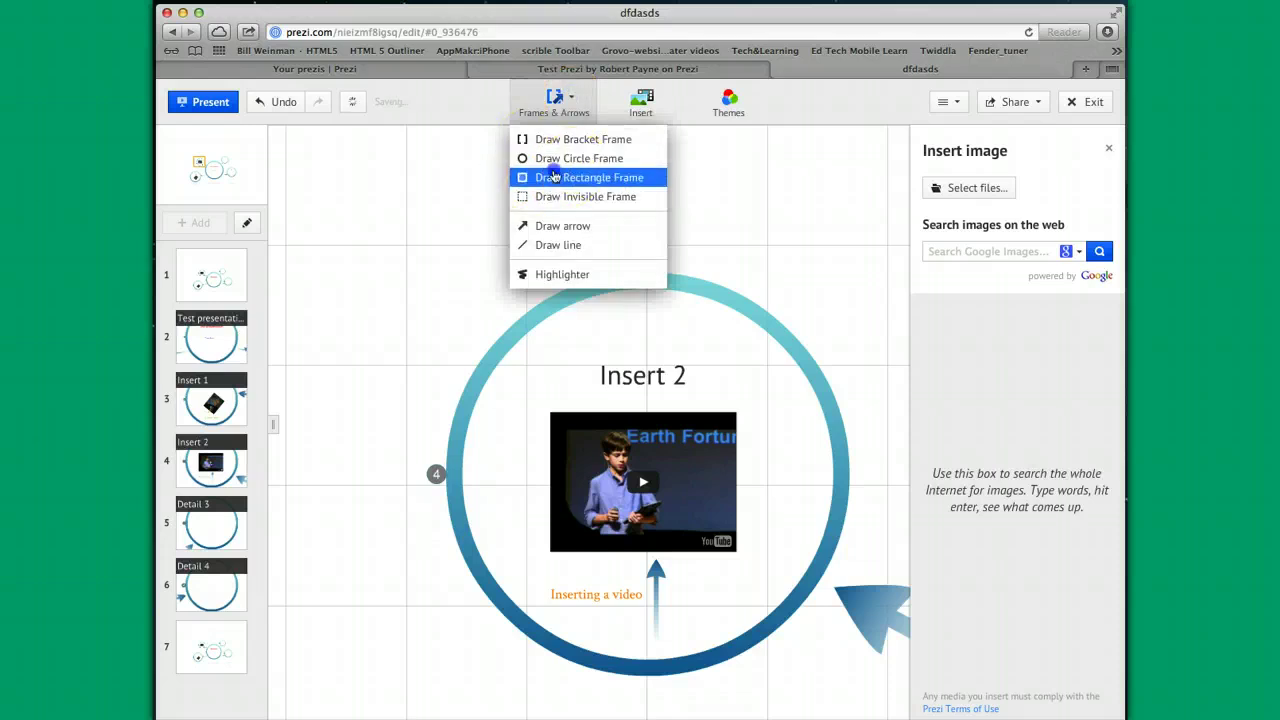
{"action": "left_click", "coordinate": [386, 297]}
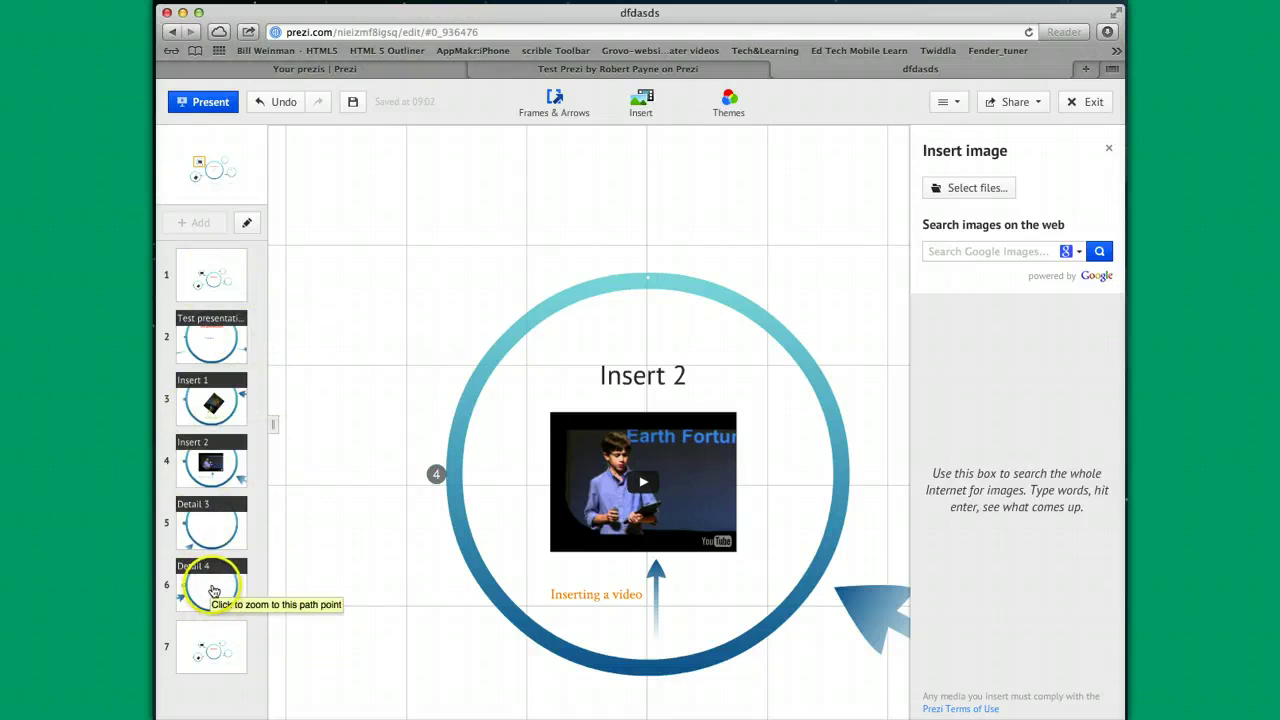
- Reorder the path so that Detail 3 comes directly before Insert 2
{"action": "mouse_move", "coordinate": [214, 445]}
{"action": "left_mouse_down"}
{"action": "mouse_move", "coordinate": [212, 390]}
{"action": "mouse_move", "coordinate": [196, 473]}
{"action": "mouse_move", "coordinate": [210, 462]}
{"action": "left_mouse_up"}
{"action": "left_click_drag", "start_coordinate": [205, 535], "coordinate": [224, 415]}
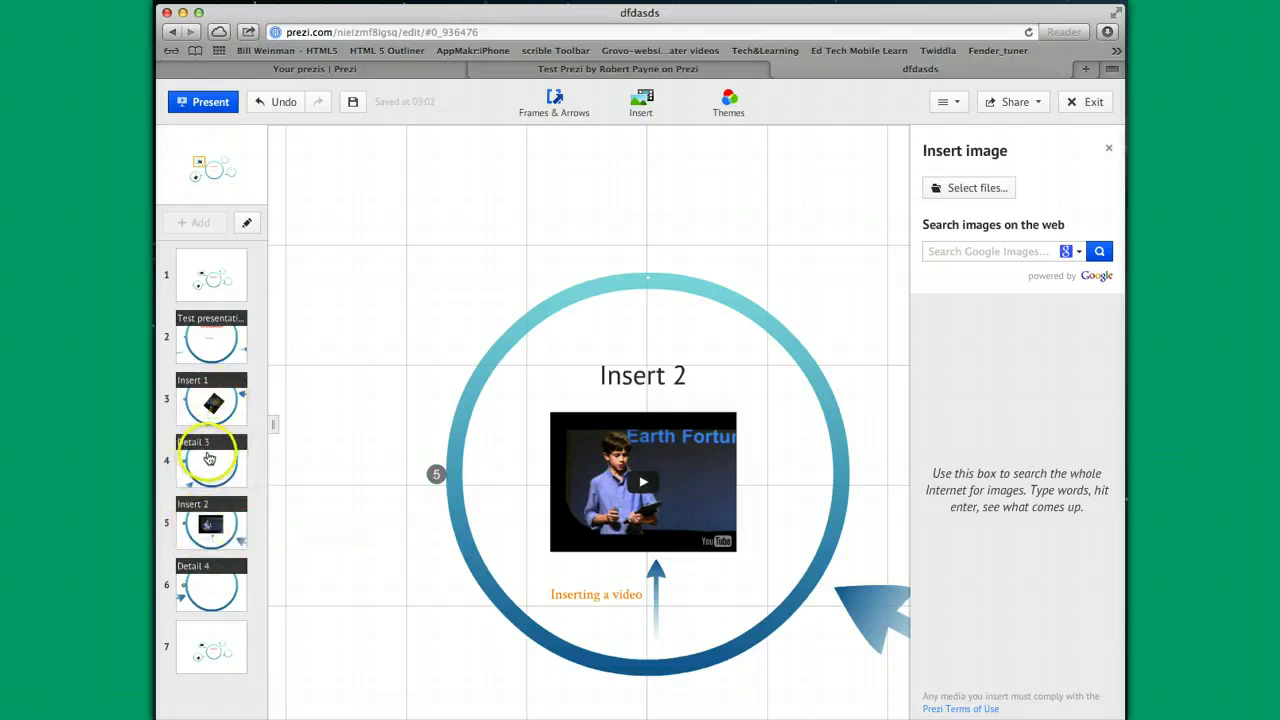
{"action": "left_click", "coordinate": [343, 460]}
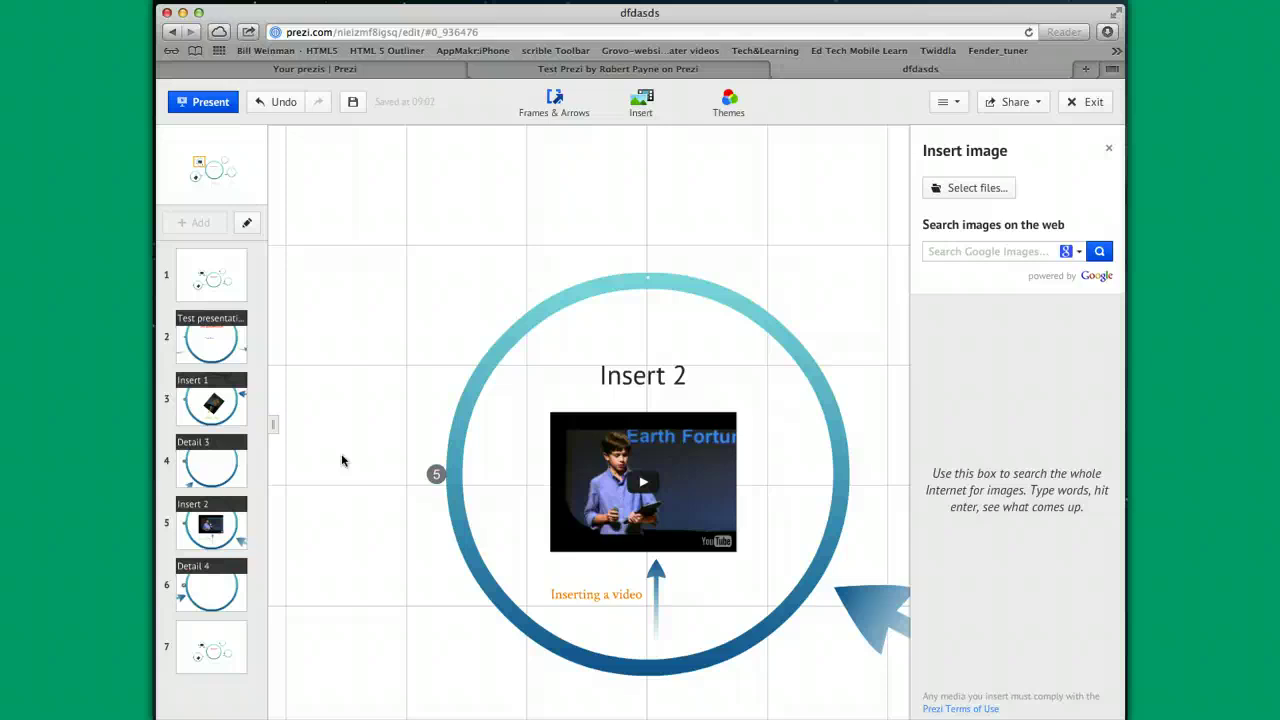
- Preview the prezi in presentation mode
{"action": "left_click", "coordinate": [205, 104]}
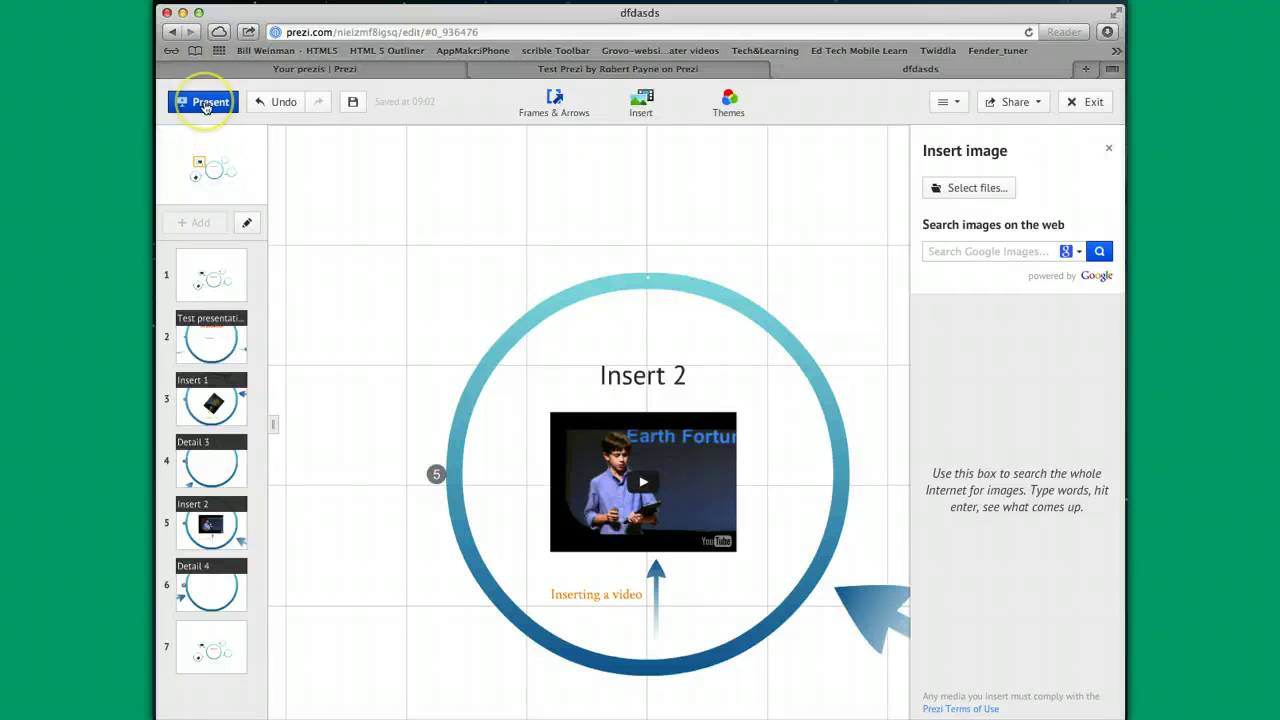
{"action": "left_click", "coordinate": [205, 104]}
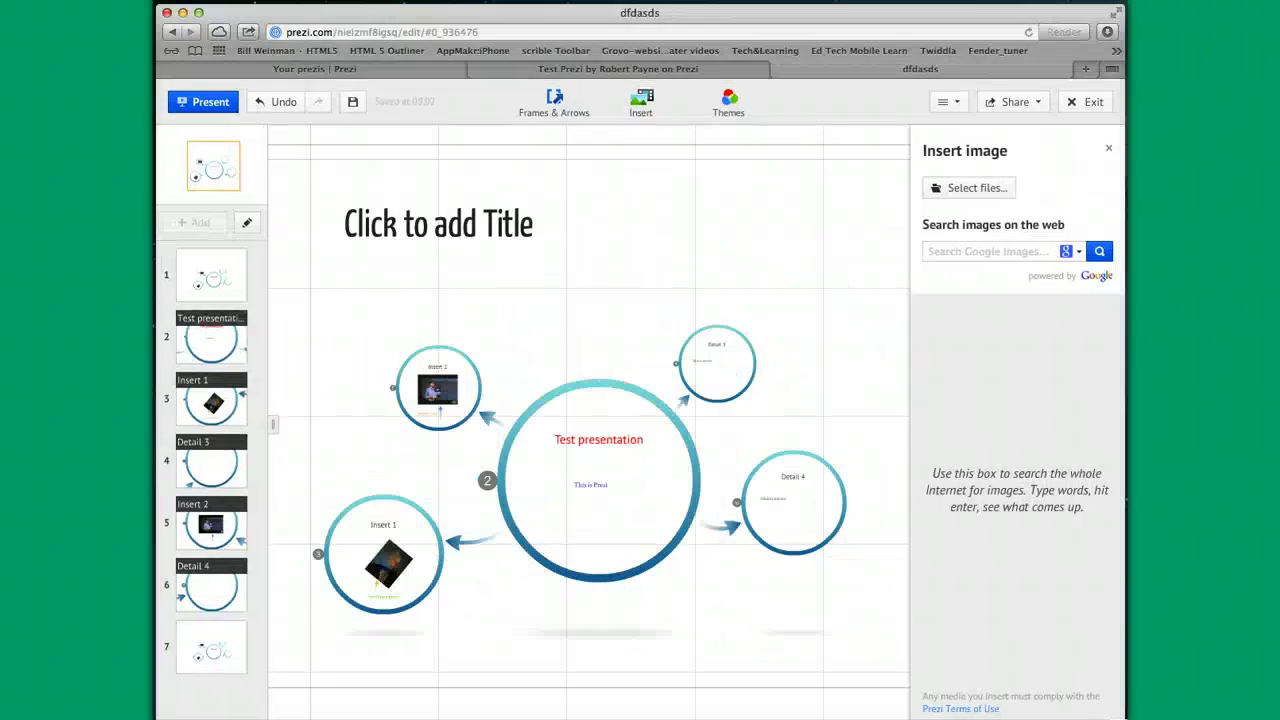
{"action": "left_click", "coordinate": [786, 646]}
{"action": "scroll", "coordinate": [783, 650], "scroll_direction": "up", "scroll_amount": 2}
{"action": "scroll", "coordinate": [783, 650], "scroll_direction": "up", "scroll_amount": 1}
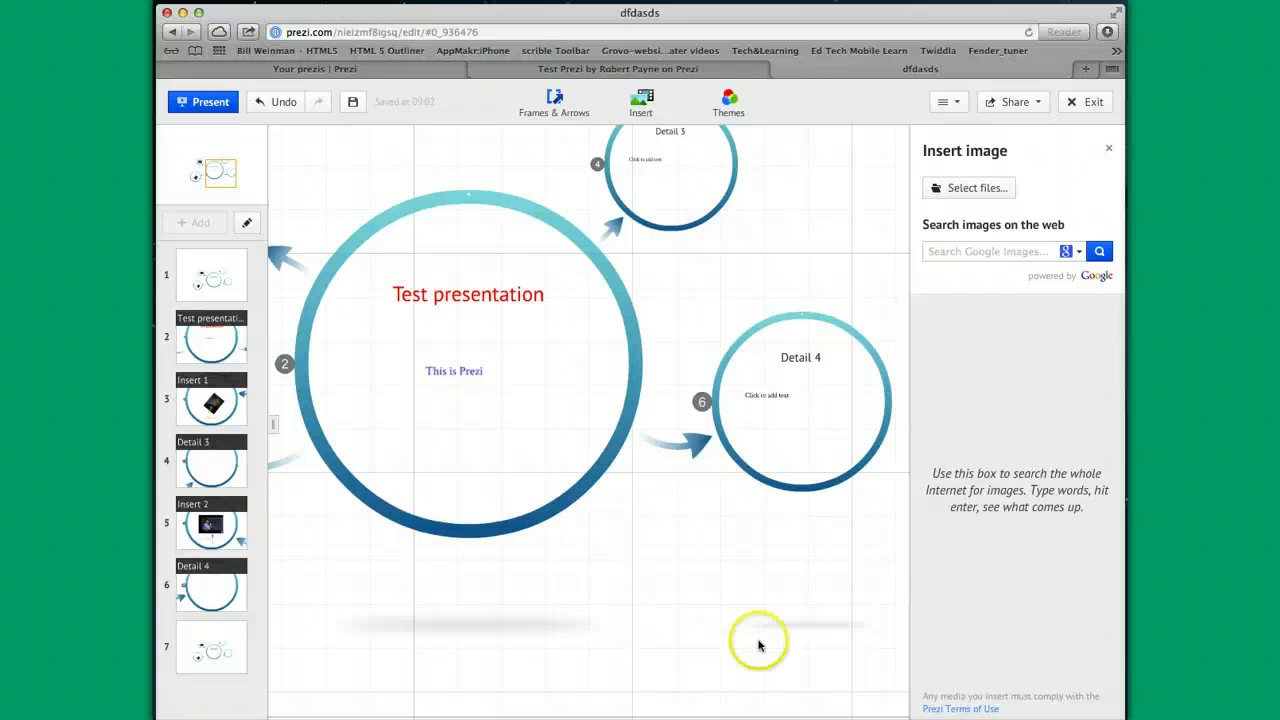
{"action": "left_click", "coordinate": [207, 410]}
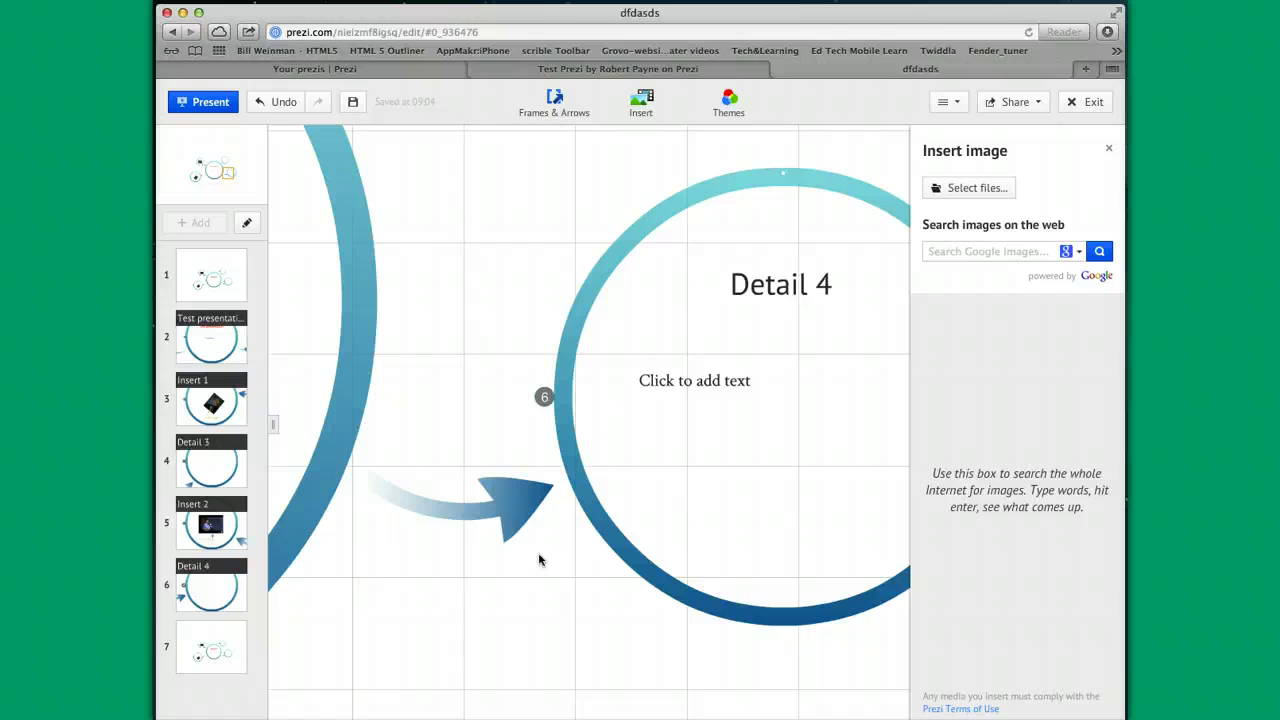
{"action": "left_click", "coordinate": [528, 517]}
{"action": "left_click", "coordinate": [471, 445]}
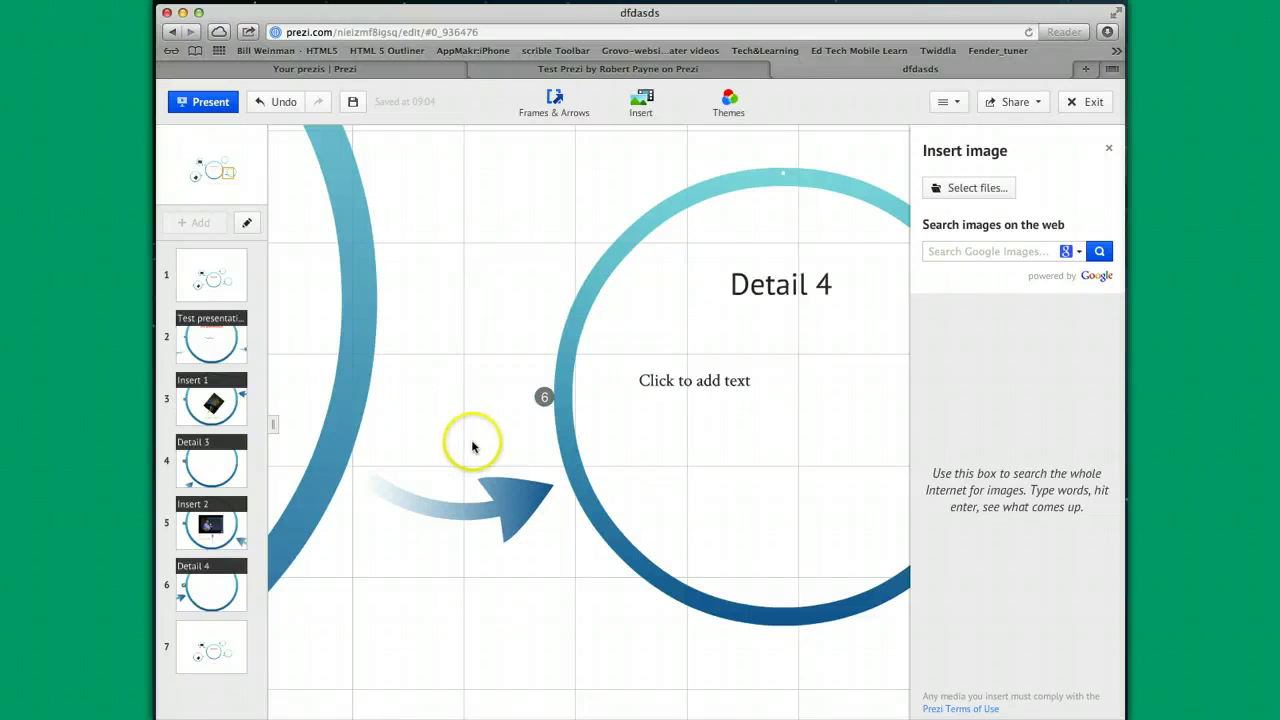